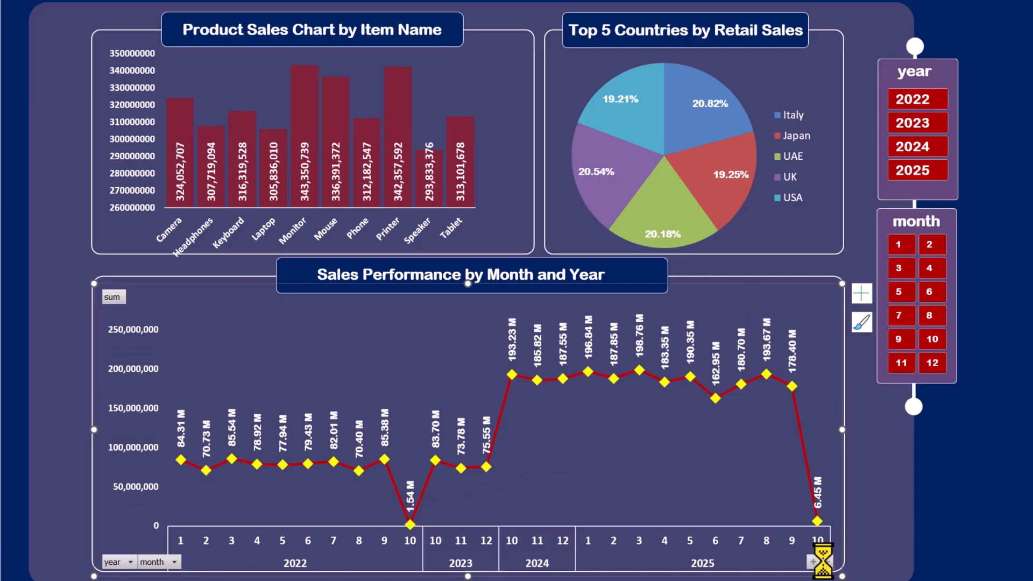
# Try the year and month slicers on the dashboard, then select columns A–G on the data sheet
pyautogui.click(827, 562)
pyautogui.click(899, 245)
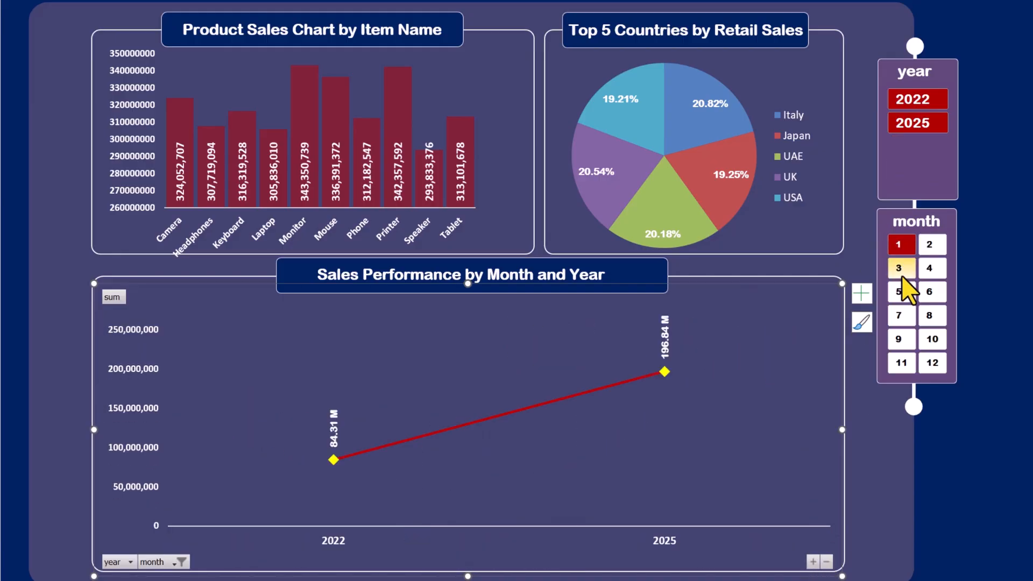
pyautogui.click(898, 268)
pyautogui.click(899, 315)
pyautogui.keyDown('shift'); pyautogui.click(902, 363); pyautogui.keyUp('shift')
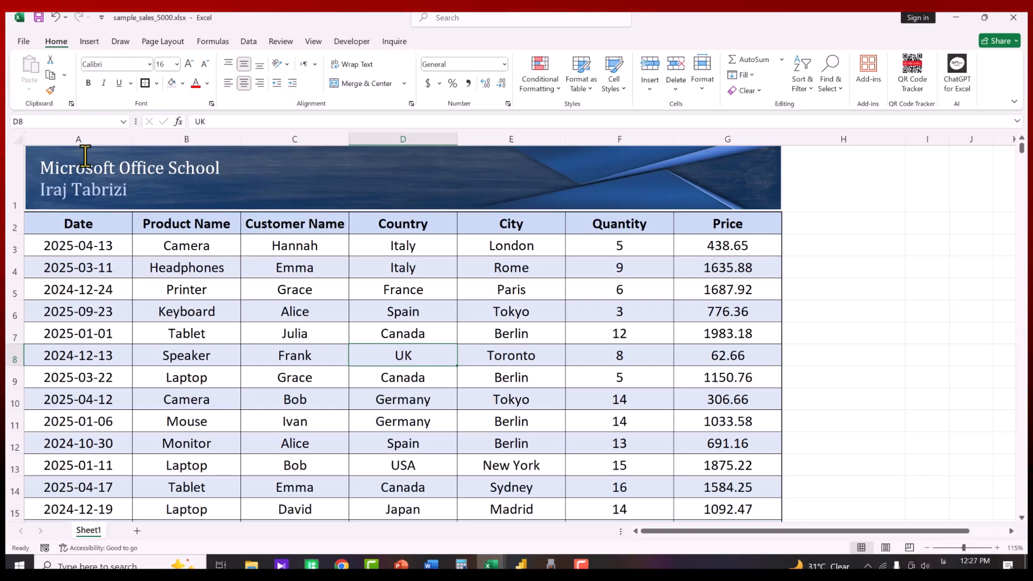
pyautogui.moveTo(85, 156); pyautogui.dragTo(728, 173)
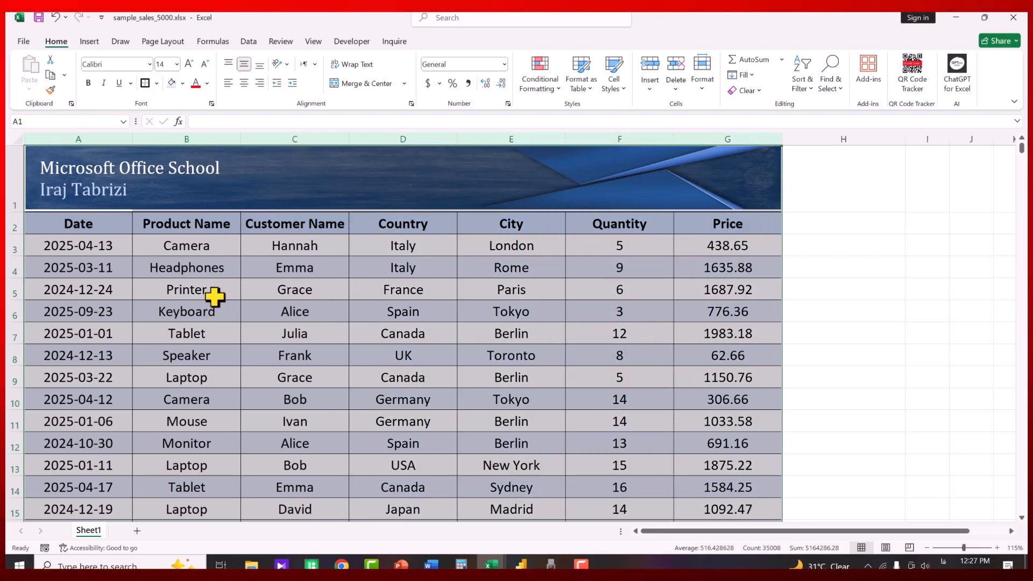
# Go through the headers Date, Product Name, Customer Name, Country, City, Quantity and Price
pyautogui.click(91, 233)
pyautogui.click(183, 226)
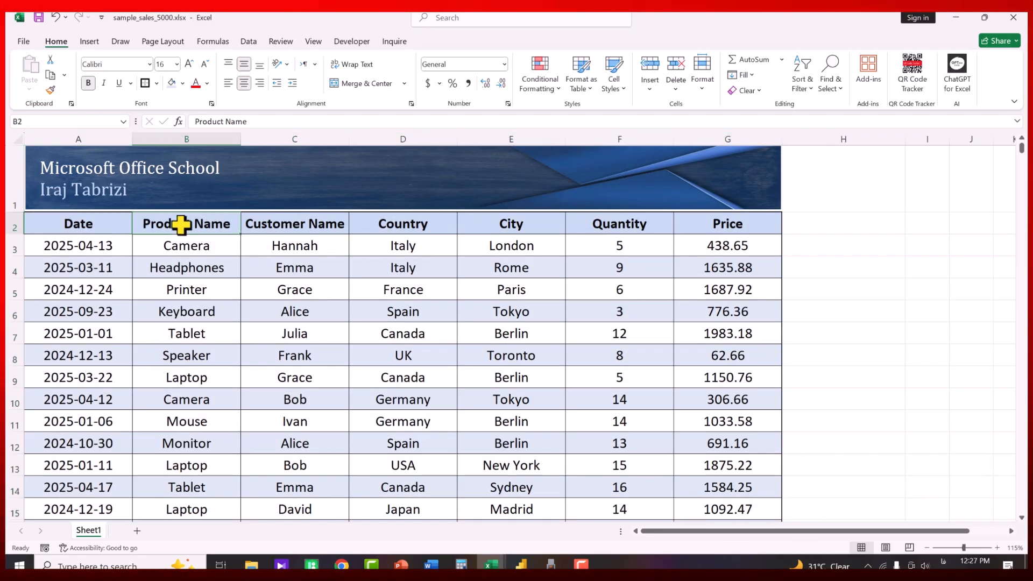
pyautogui.click(311, 232)
pyautogui.click(419, 226)
pyautogui.click(540, 223)
pyautogui.click(640, 224)
pyautogui.click(700, 229)
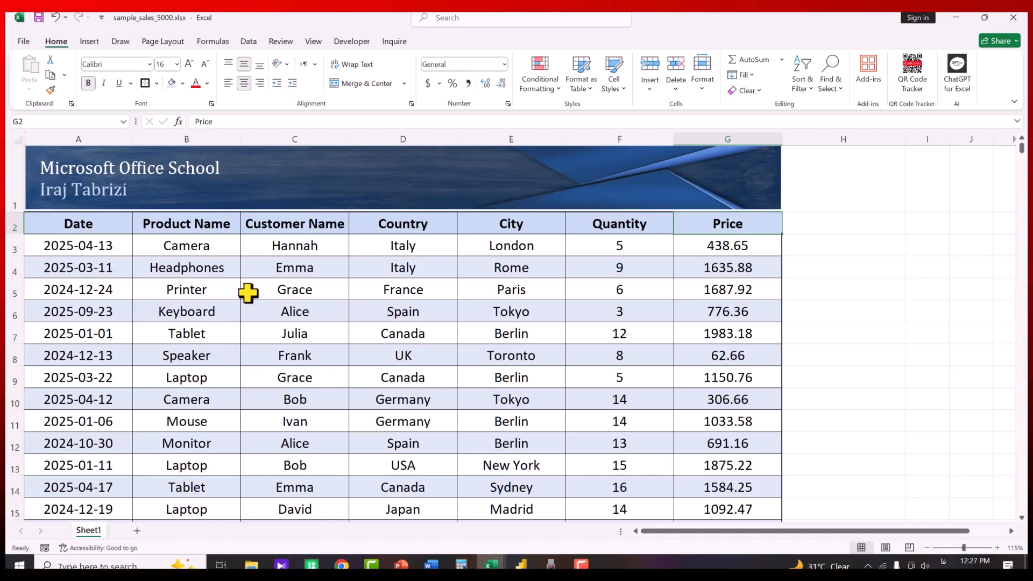
# Start a table with Ctrl+T and set its range to $A$2:$G$5002 with headers
pyautogui.moveTo(122, 252); pyautogui.dragTo(705, 401)
pyautogui.click(339, 318)
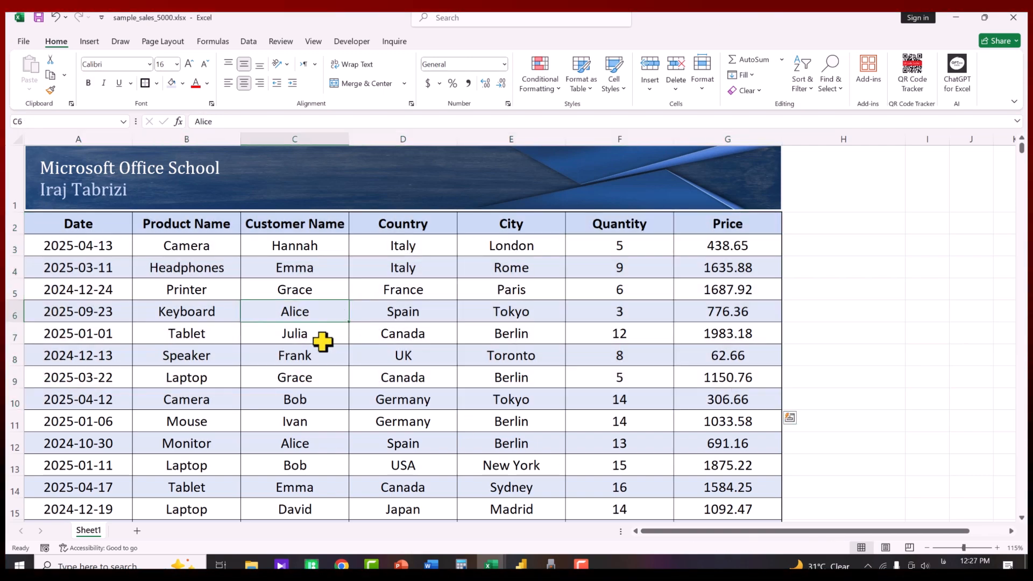
pyautogui.hotkey('ctrl', 't')
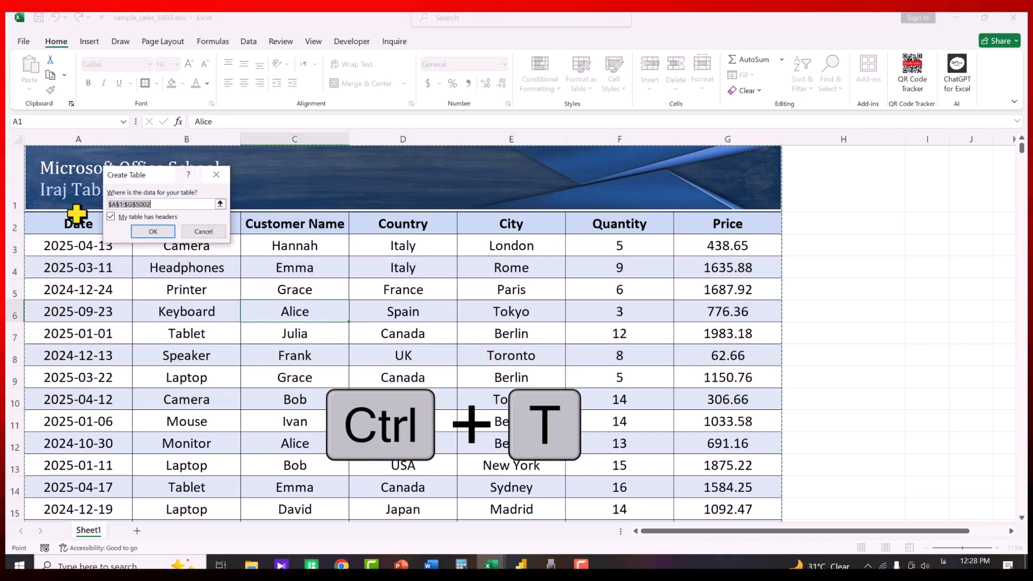
pyautogui.moveTo(140, 178); pyautogui.dragTo(328, 255)
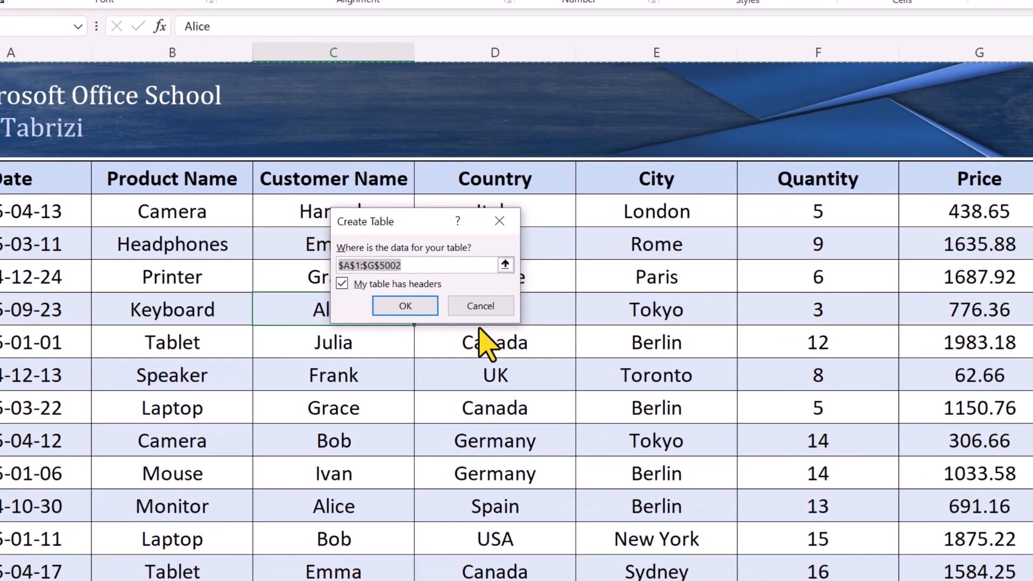
pyautogui.click(346, 265)
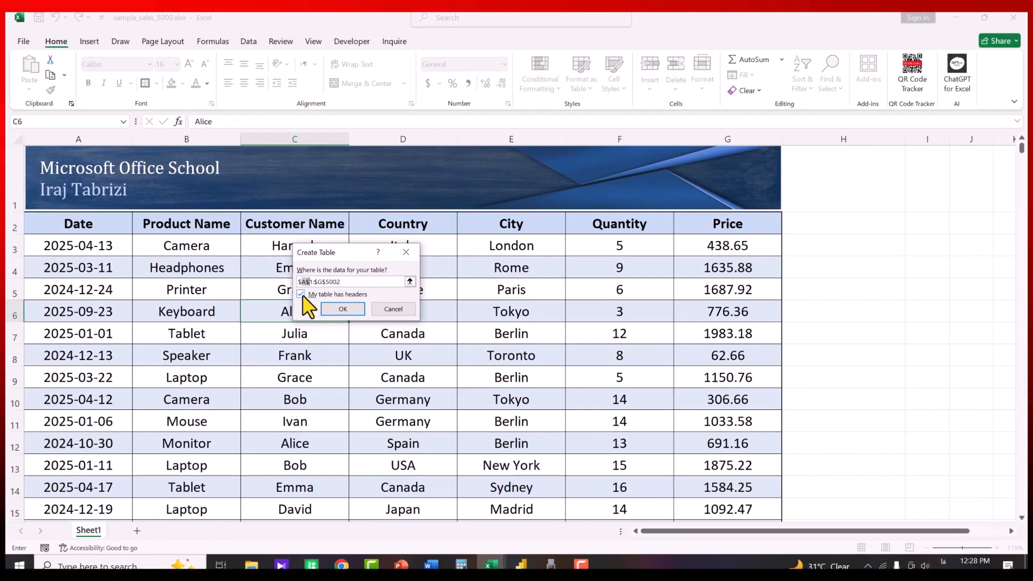
pyautogui.moveTo(345, 282); pyautogui.dragTo(266, 277)
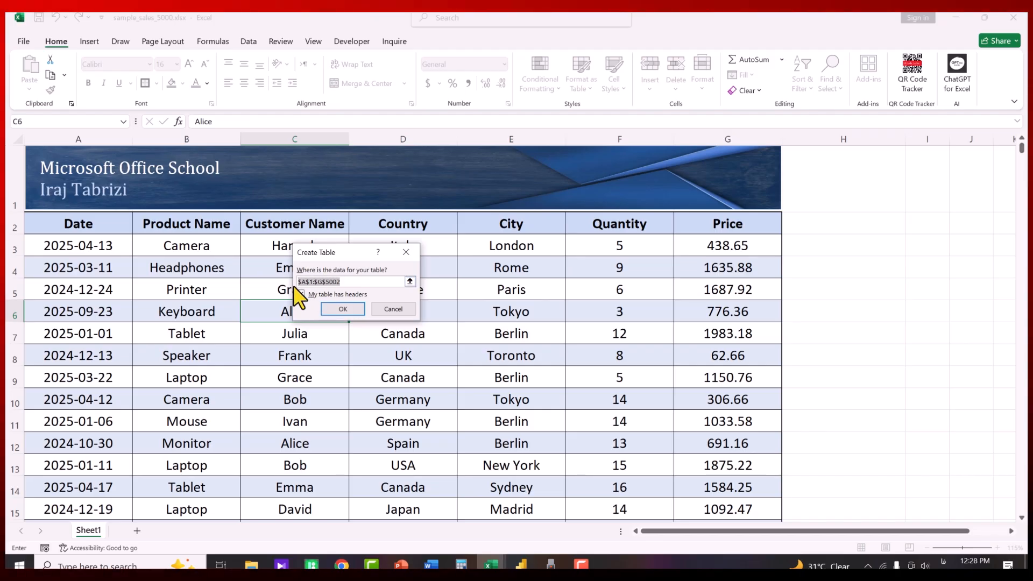
pyautogui.click(410, 282)
pyautogui.moveTo(46, 223); pyautogui.dragTo(724, 224)
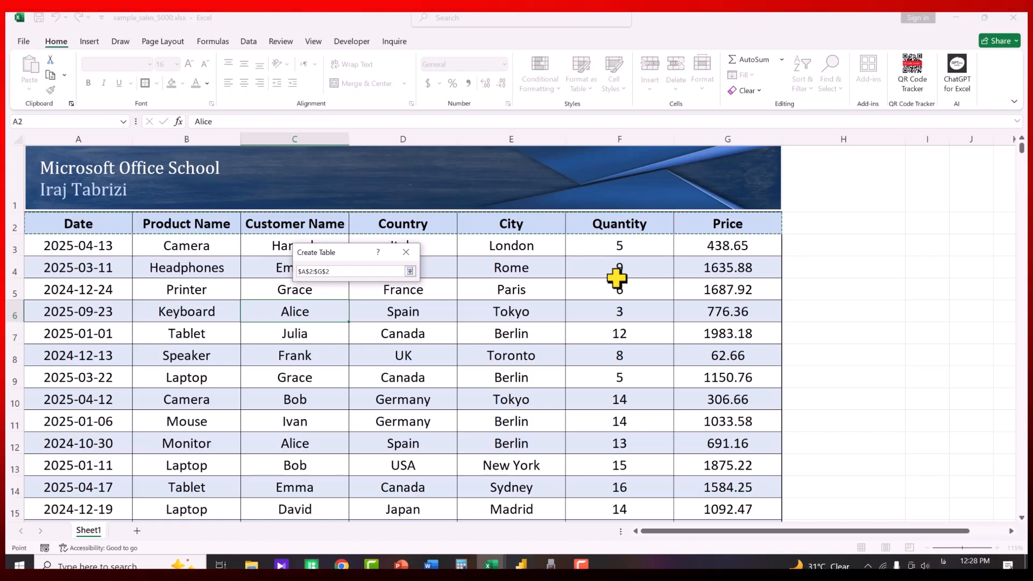
pyautogui.hotkey('ctrl', 'shift', 'Down')
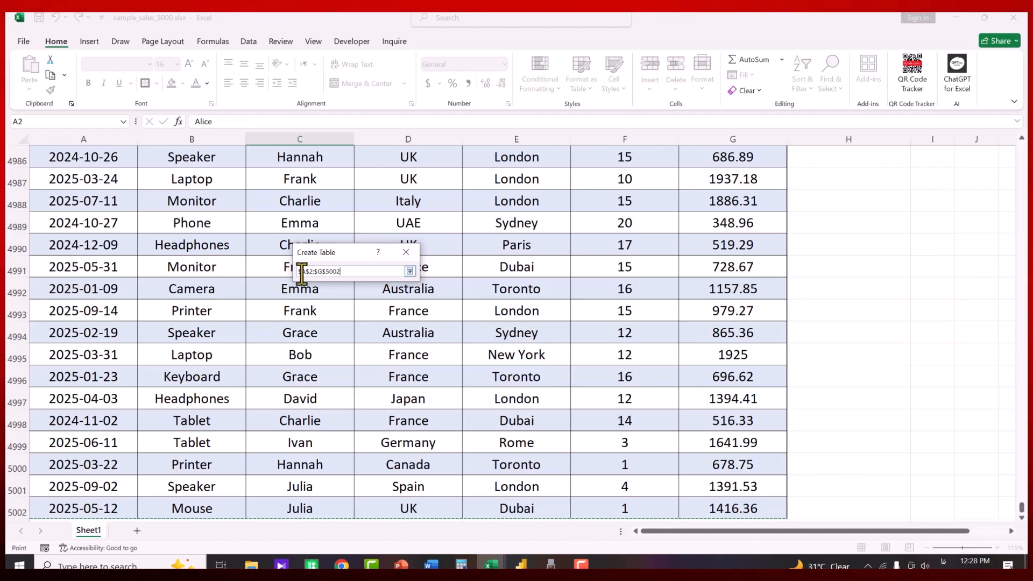
pyautogui.press('Return')
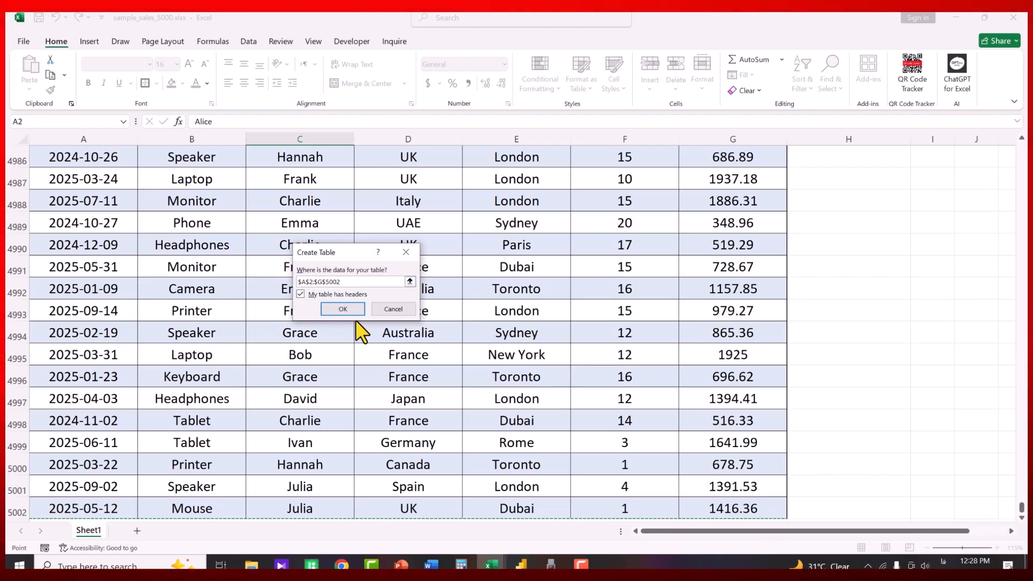
# Create Table1 from A2:G5002 with a light blue banded style
pyautogui.click(342, 309)
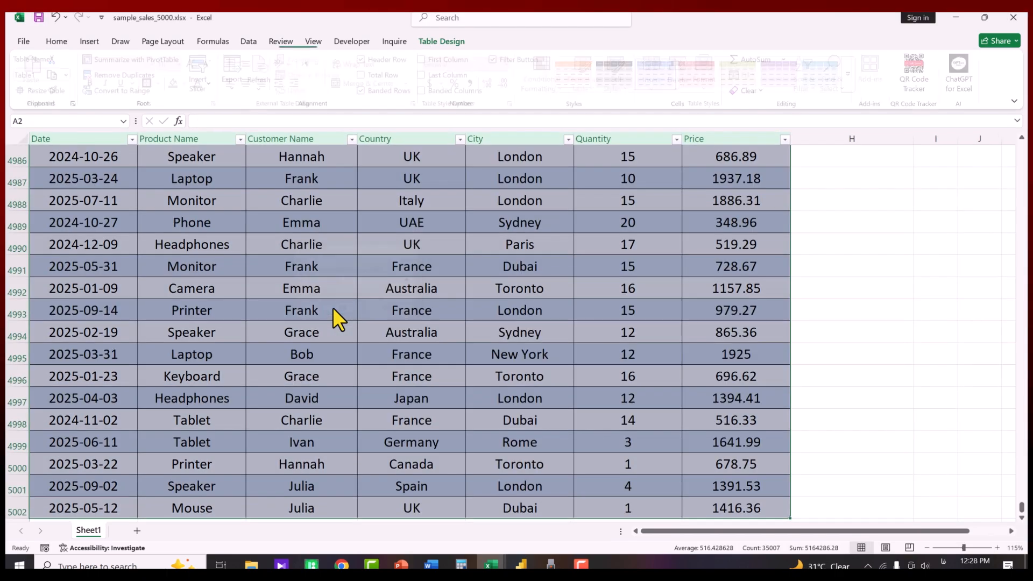
pyautogui.middleClick(356, 208)
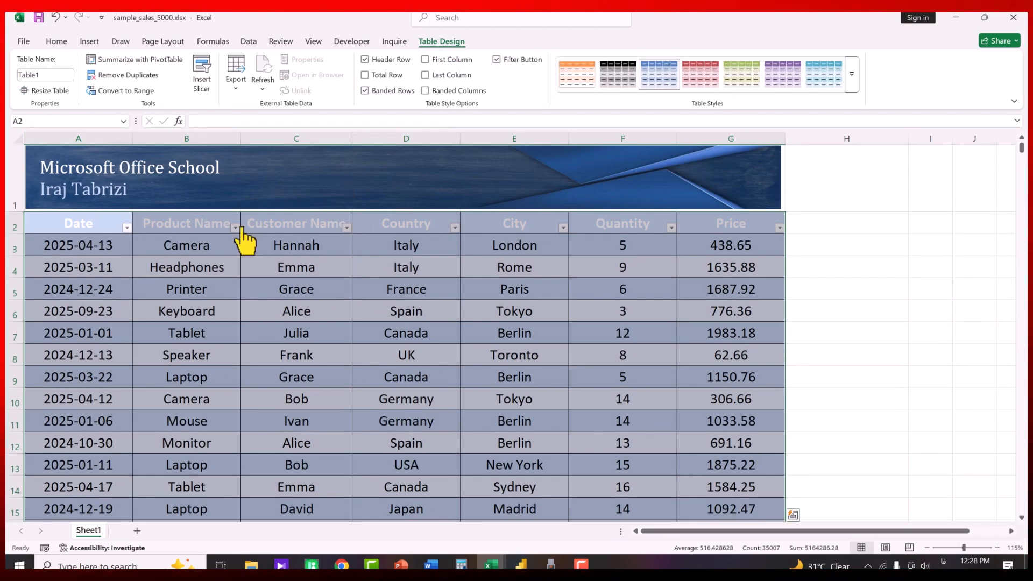
pyautogui.click(172, 265)
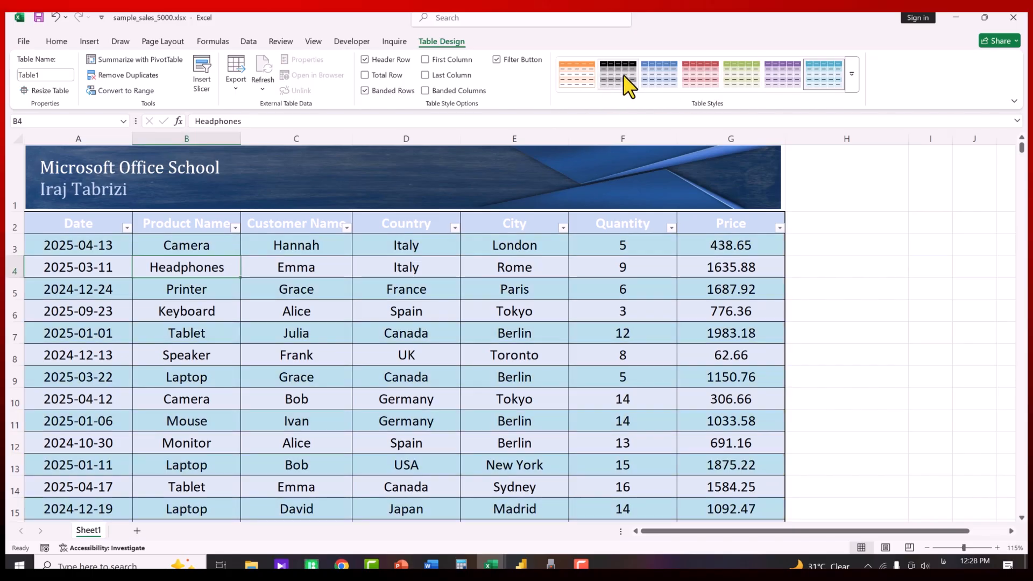
# Recolor the header text from Date through Price black
pyautogui.moveTo(59, 221); pyautogui.dragTo(731, 224)
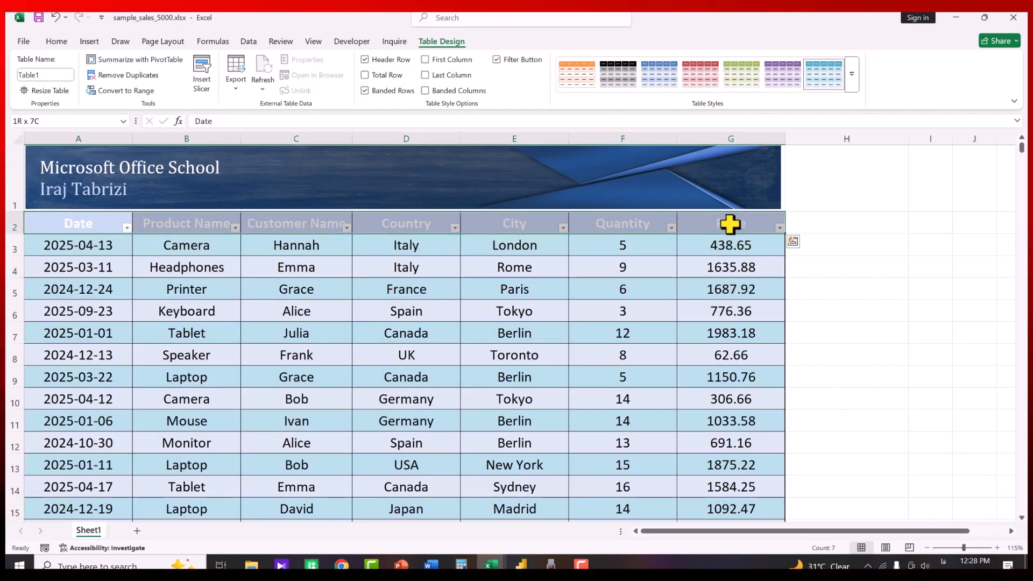
pyautogui.click(54, 41)
pyautogui.click(208, 83)
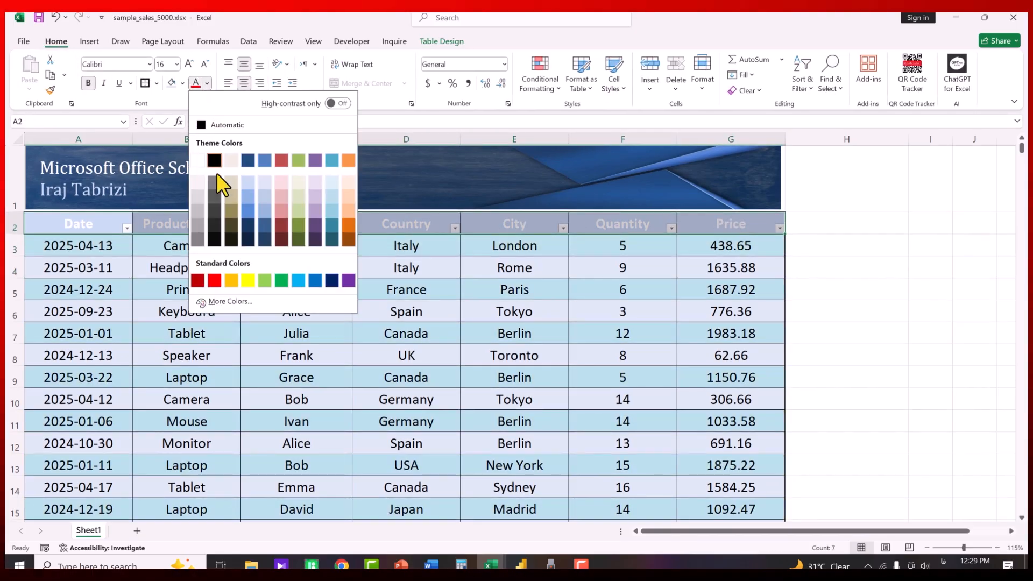
pyautogui.click(215, 240)
pyautogui.click(366, 285)
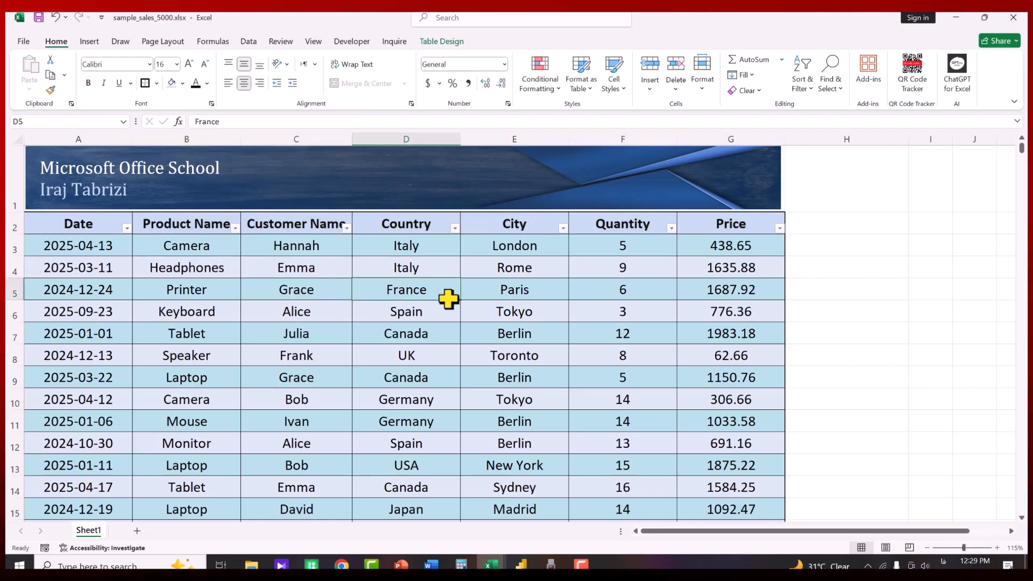
pyautogui.click(628, 226)
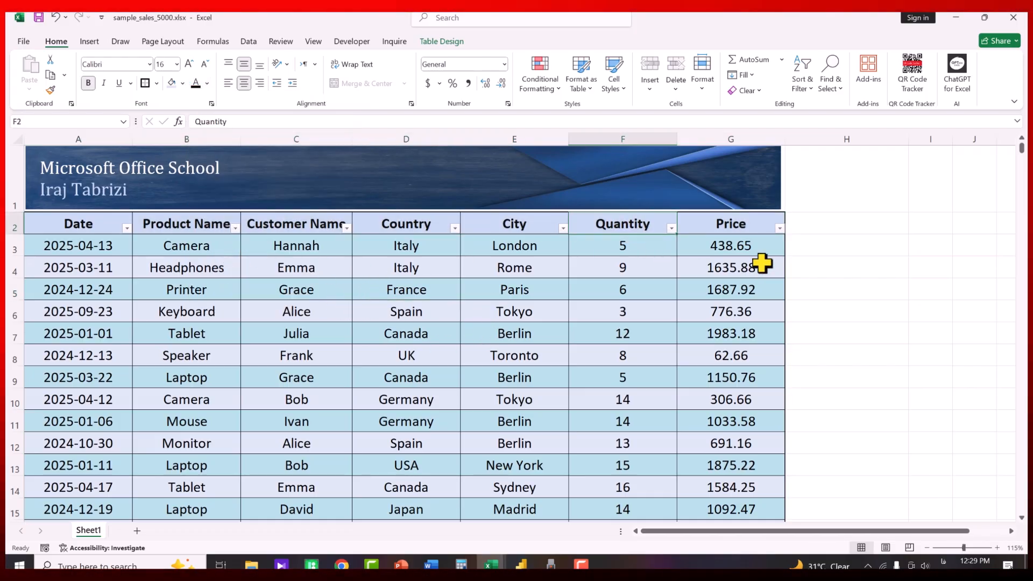
pyautogui.click(738, 227)
# Add a 'total' header in H2, extending the table by one column
pyautogui.click(811, 225)
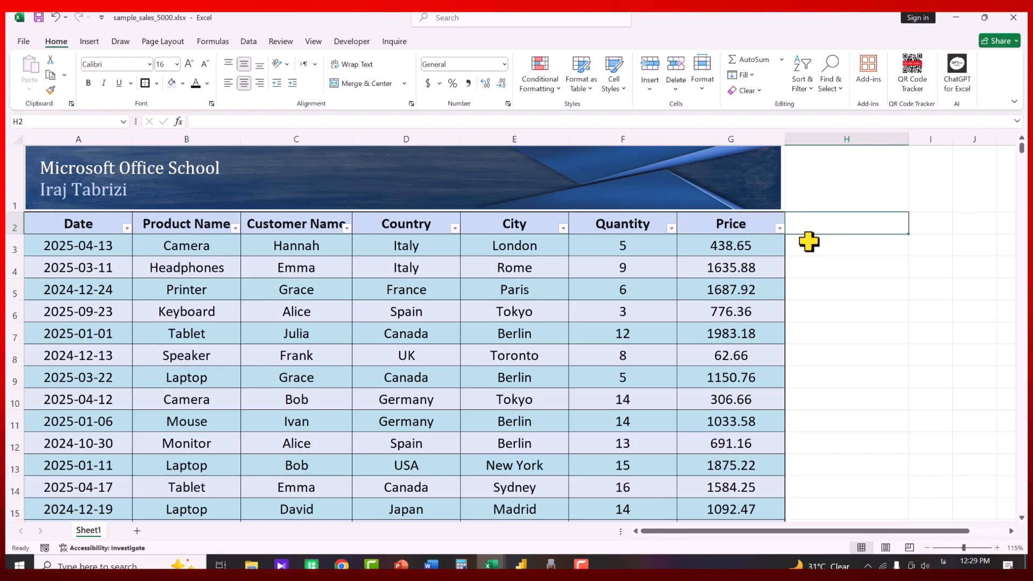
pyautogui.write('total')
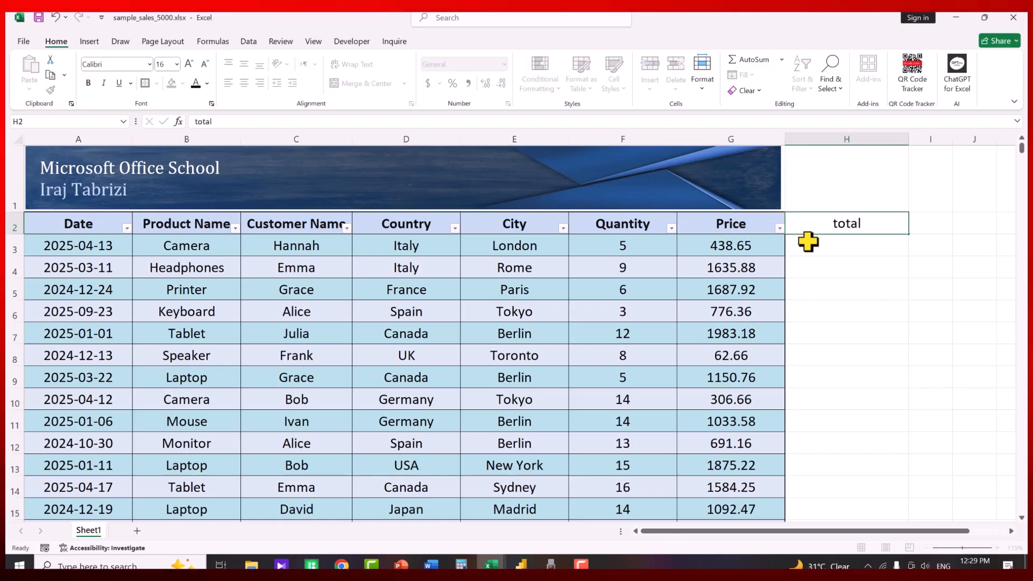
pyautogui.press('Return')
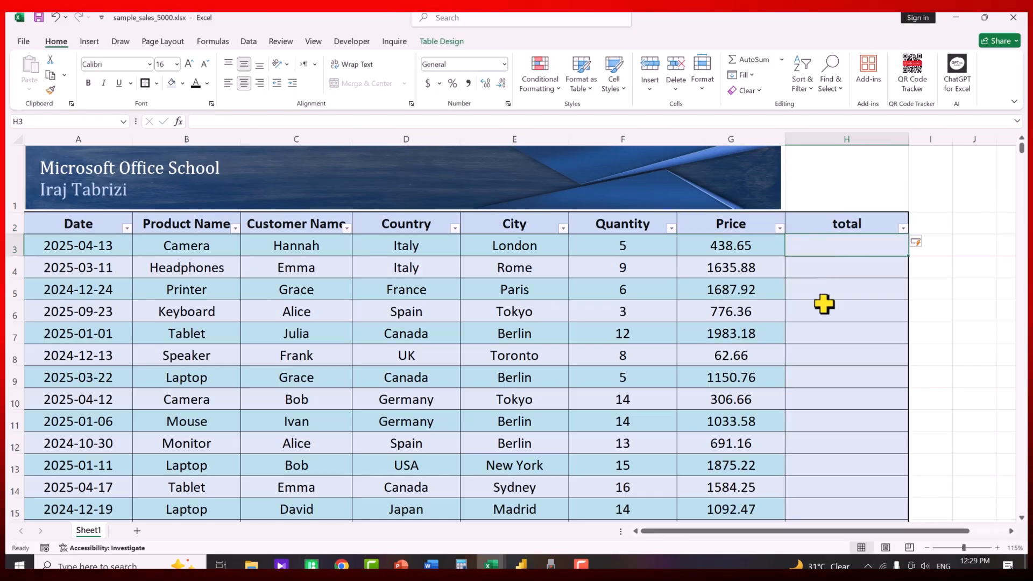
pyautogui.write('=')
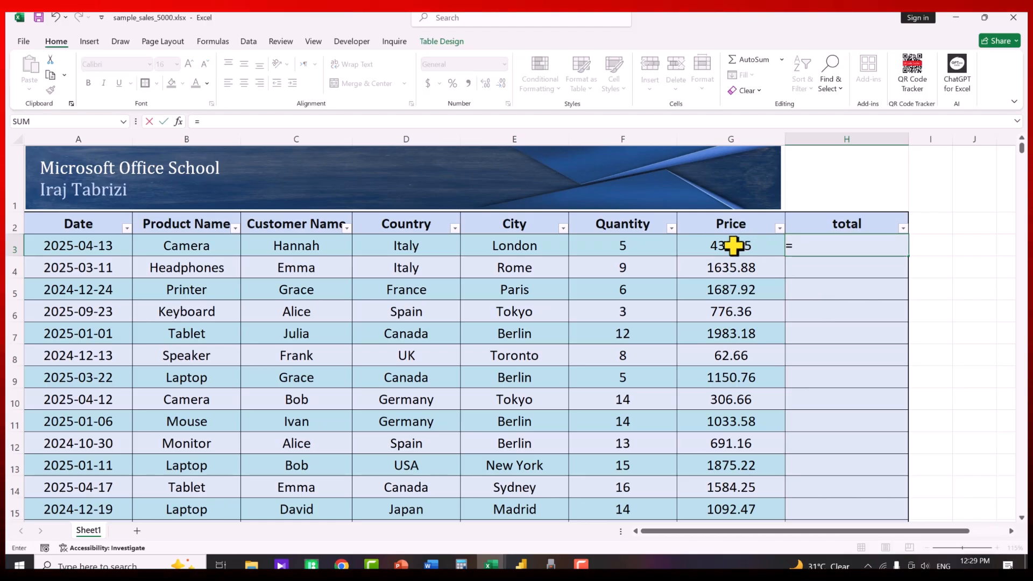
pyautogui.click(734, 247)
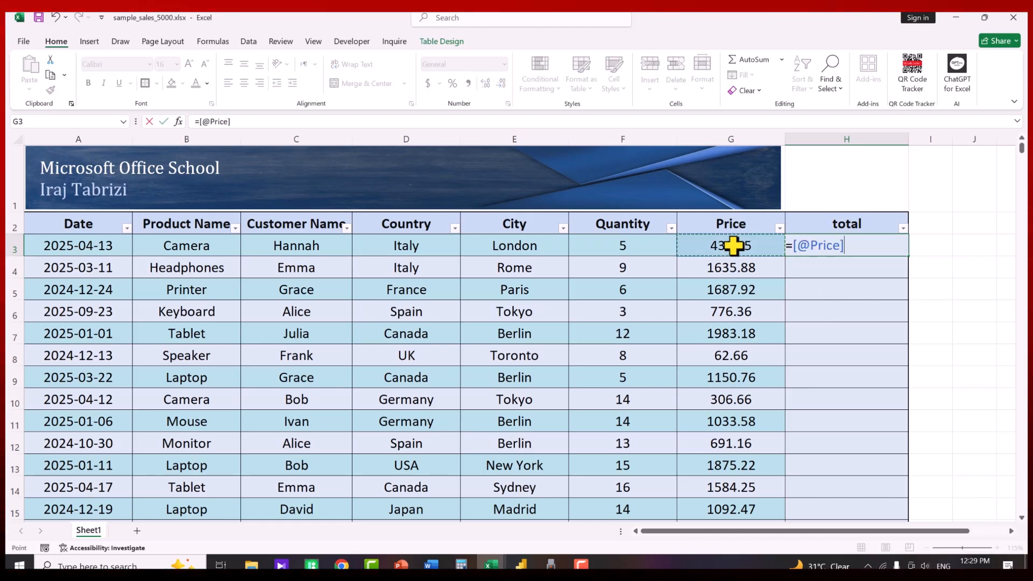
pyautogui.write('*')
pyautogui.click(629, 240)
pyautogui.press('Return')
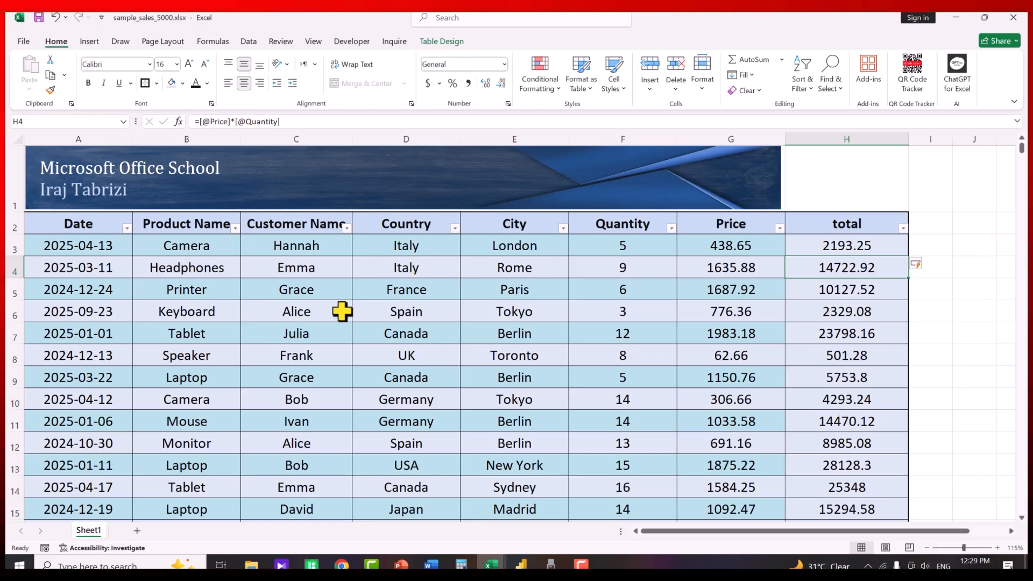
pyautogui.moveTo(779, 249); pyautogui.dragTo(747, 314)
pyautogui.click(848, 261)
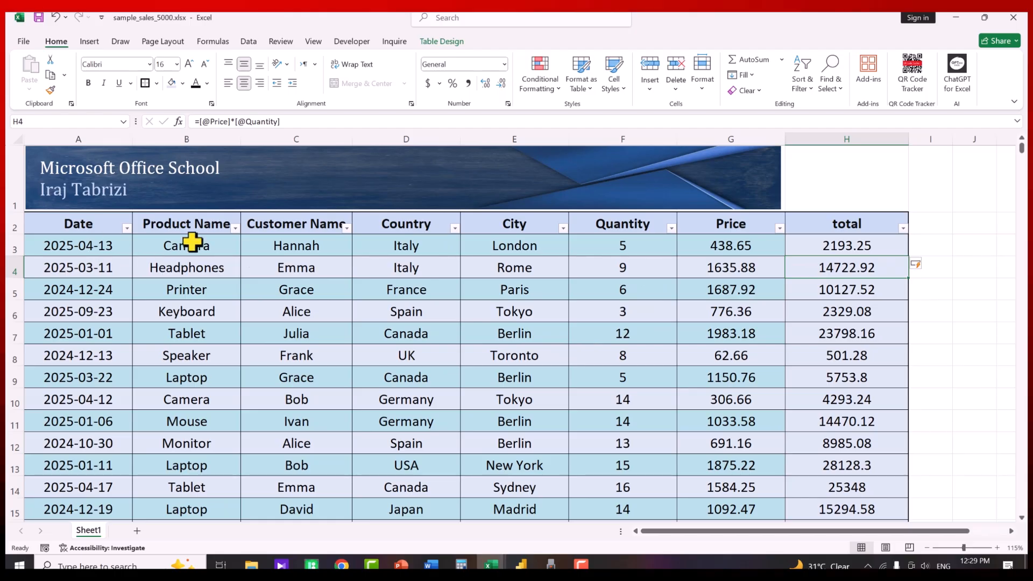
# Set the whole table's fill colour to No Fill, then select Date cells A2:A6
pyautogui.click(322, 311)
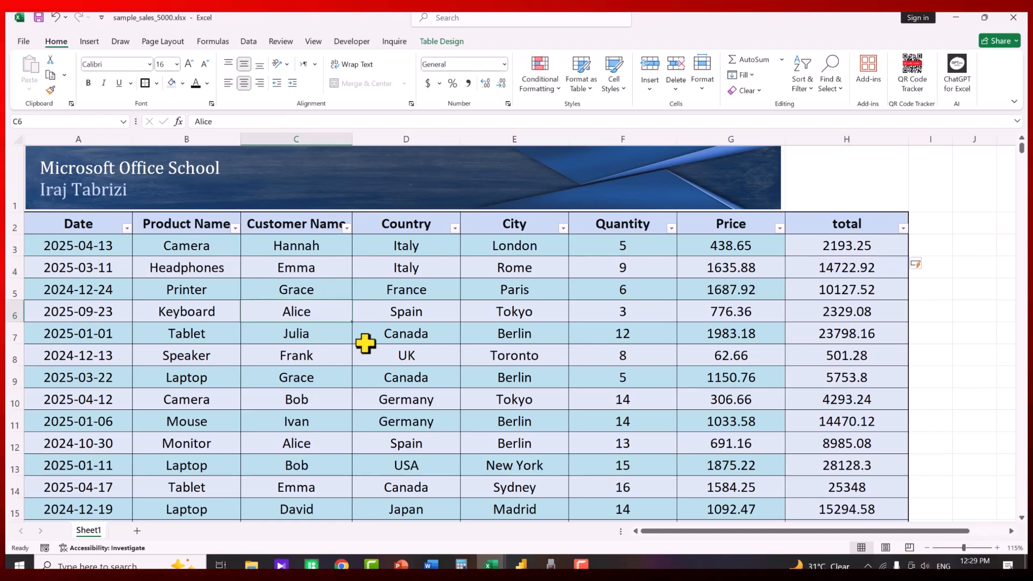
pyautogui.hotkey('ctrl', 'a')
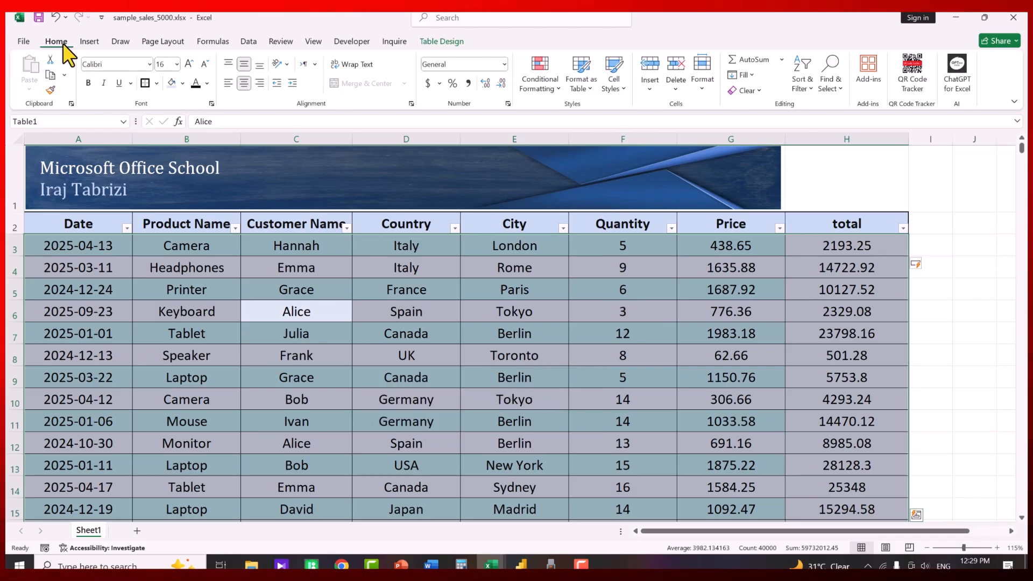
pyautogui.click(183, 83)
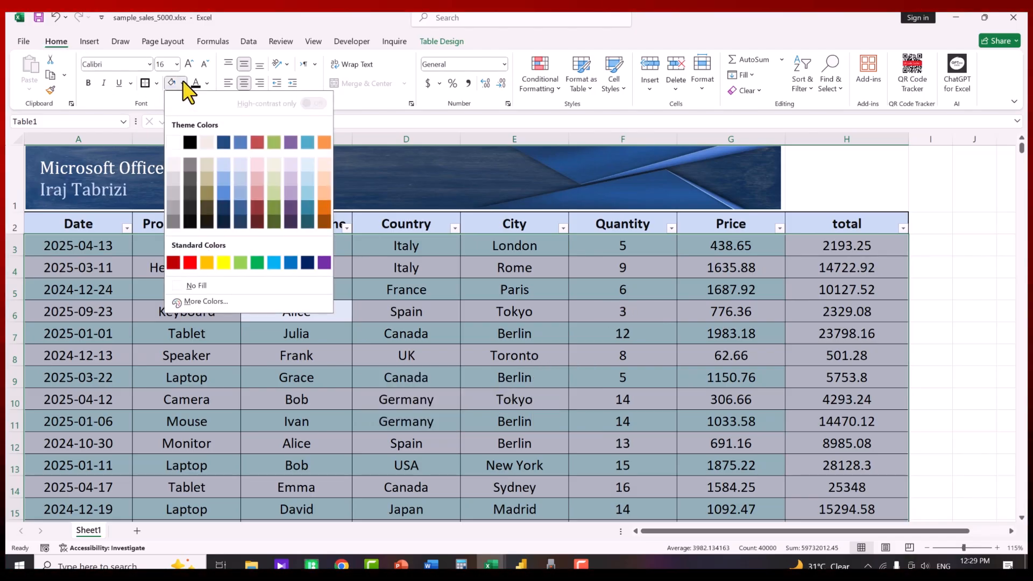
pyautogui.click(208, 285)
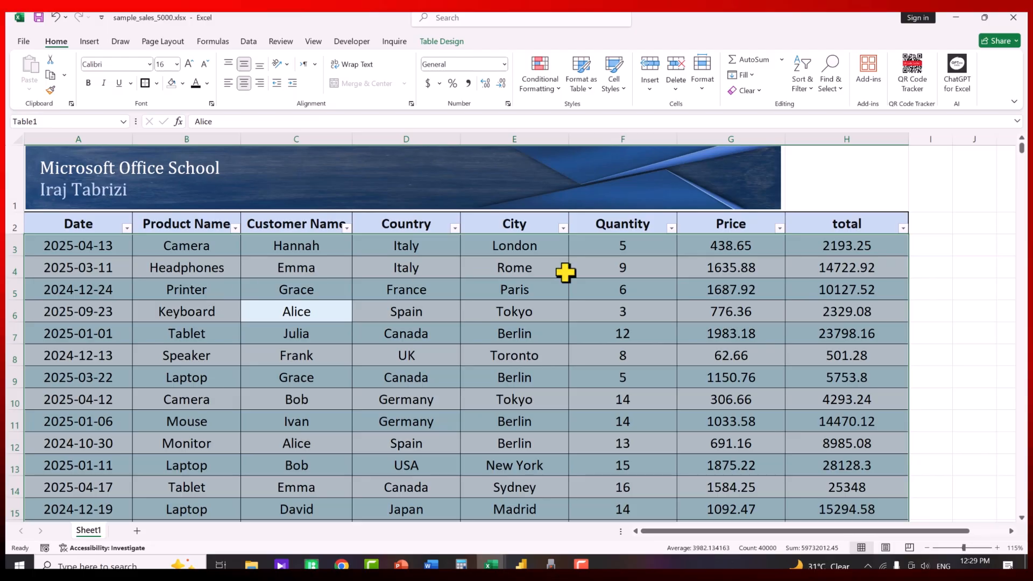
pyautogui.click(592, 272)
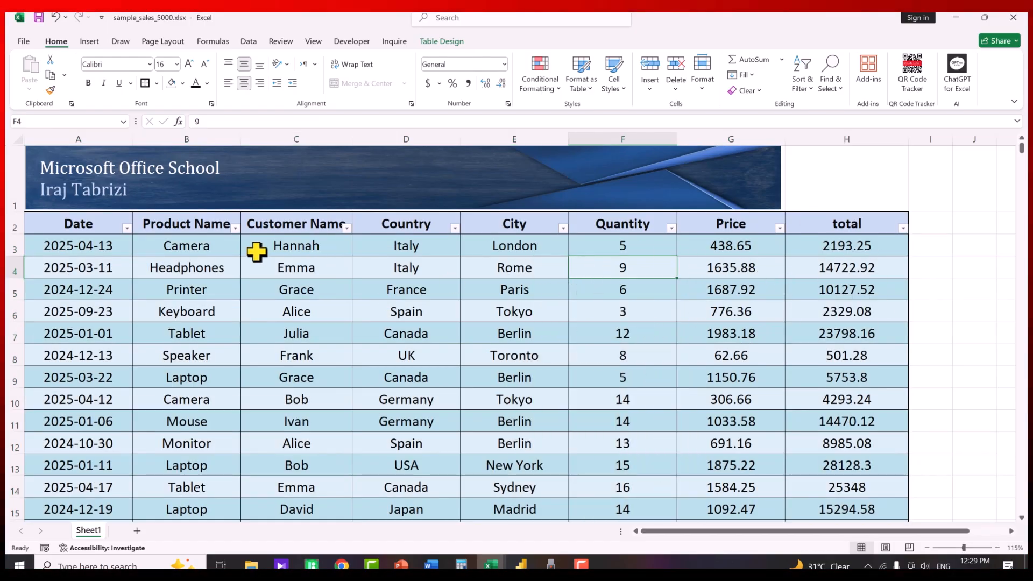
pyautogui.moveTo(81, 224); pyautogui.dragTo(80, 307)
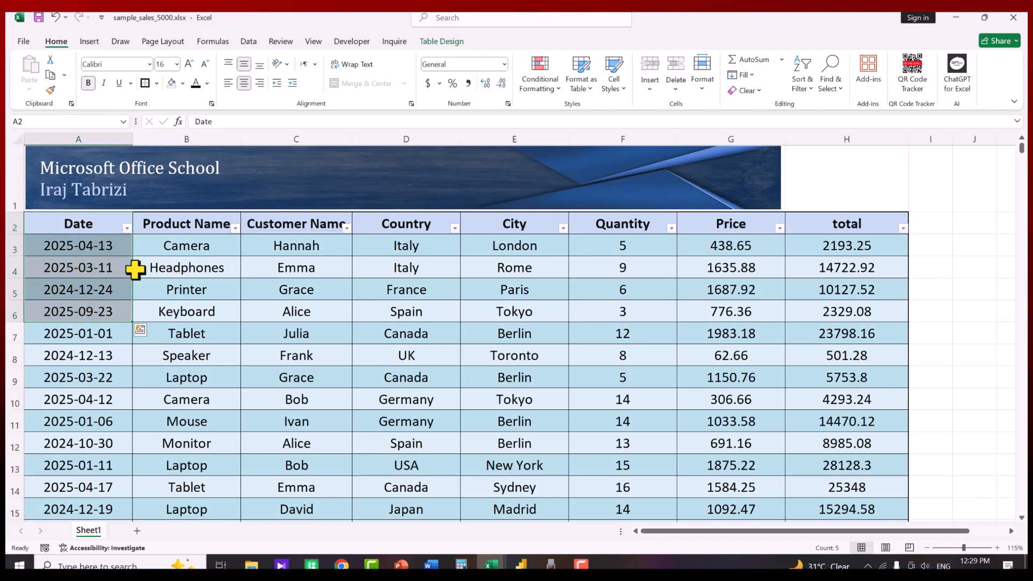
pyautogui.moveTo(97, 230); pyautogui.dragTo(100, 301)
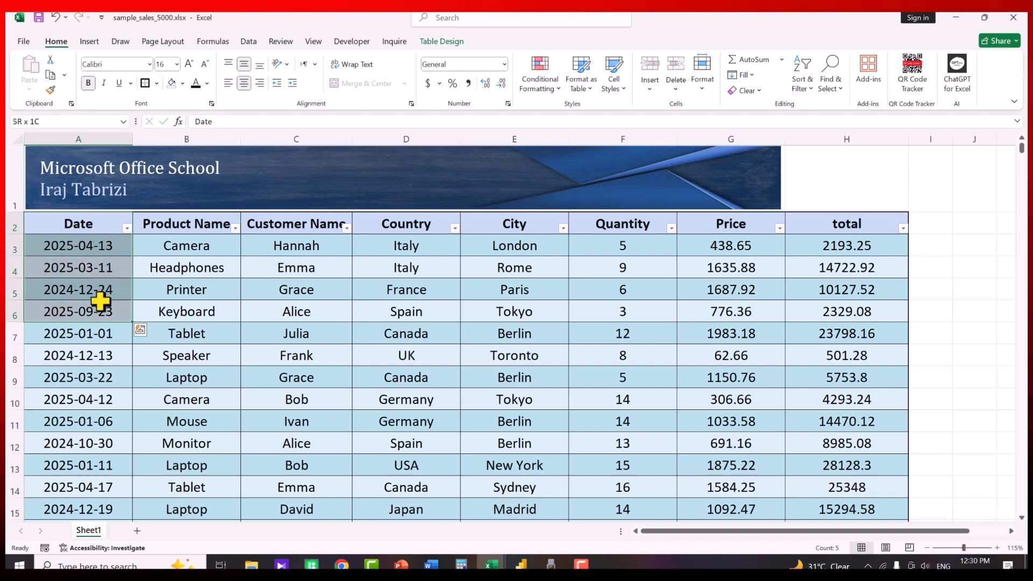
# Insert two columns after Date with the headers year and month
pyautogui.moveTo(229, 138); pyautogui.dragTo(291, 141)
pyautogui.rightClick(280, 139)
pyautogui.click(339, 263)
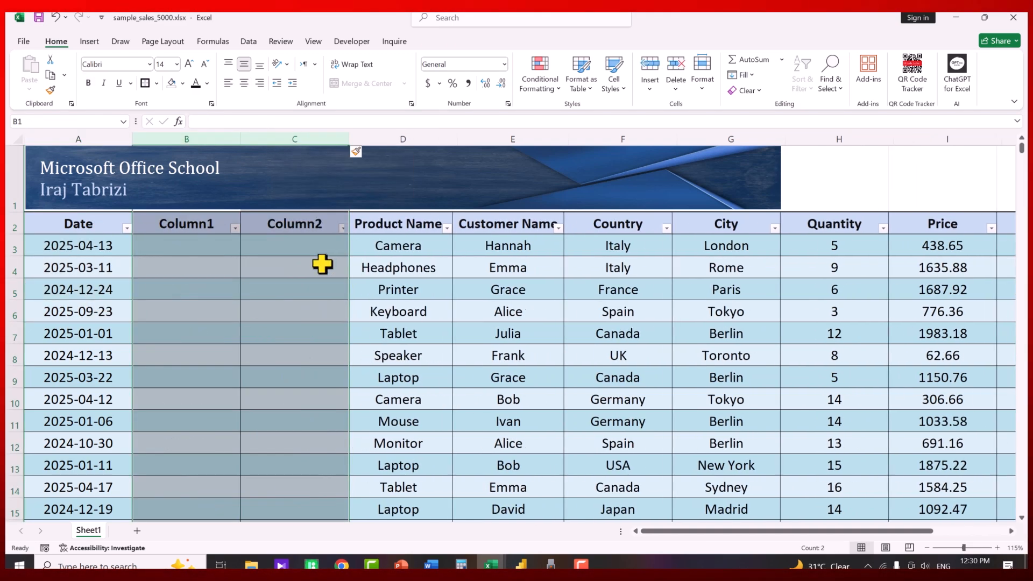
pyautogui.click(193, 233)
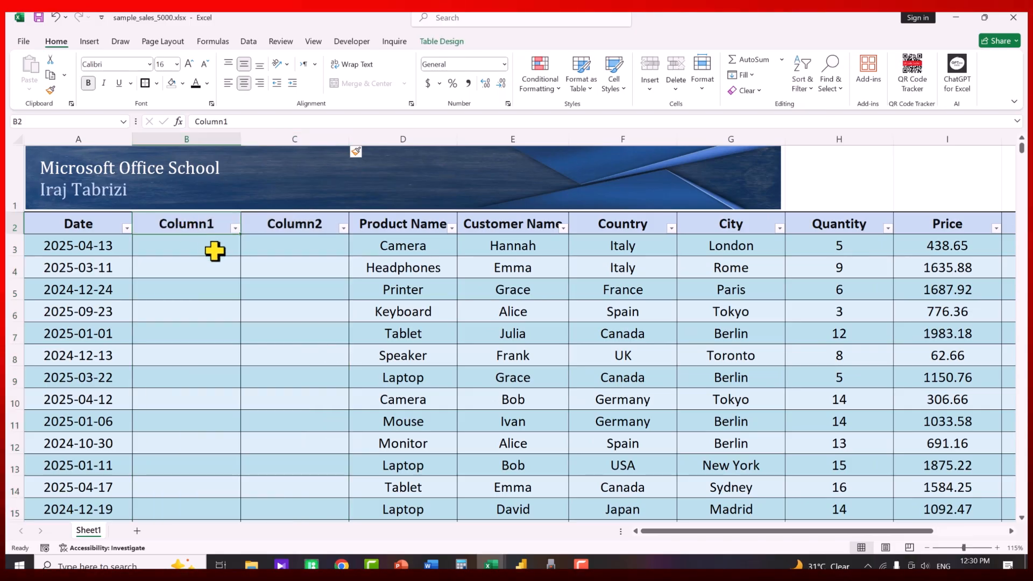
pyautogui.write('year')
pyautogui.press('Tab')
pyautogui.write('mo')
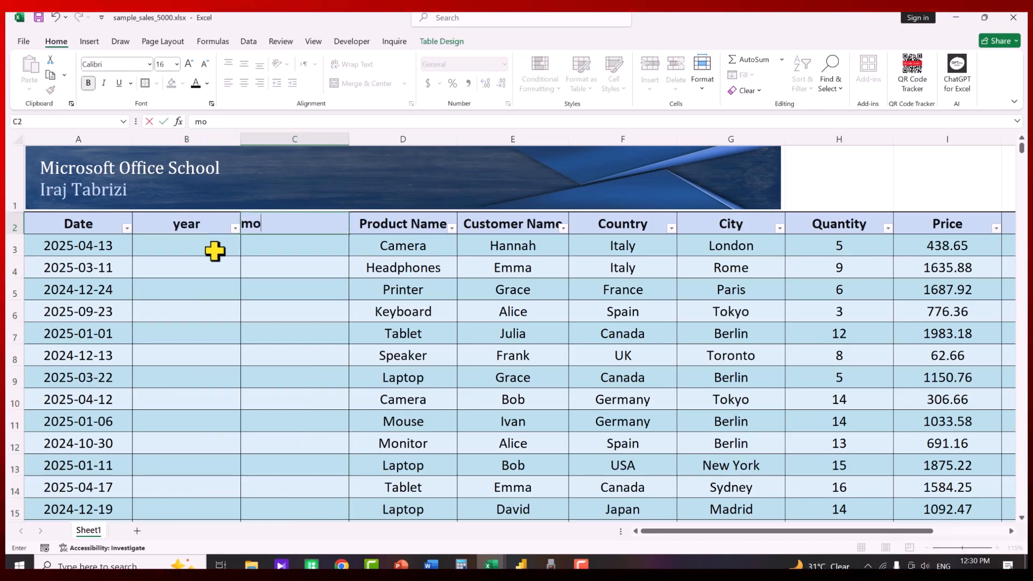
pyautogui.write('nth')
pyautogui.press('Return')
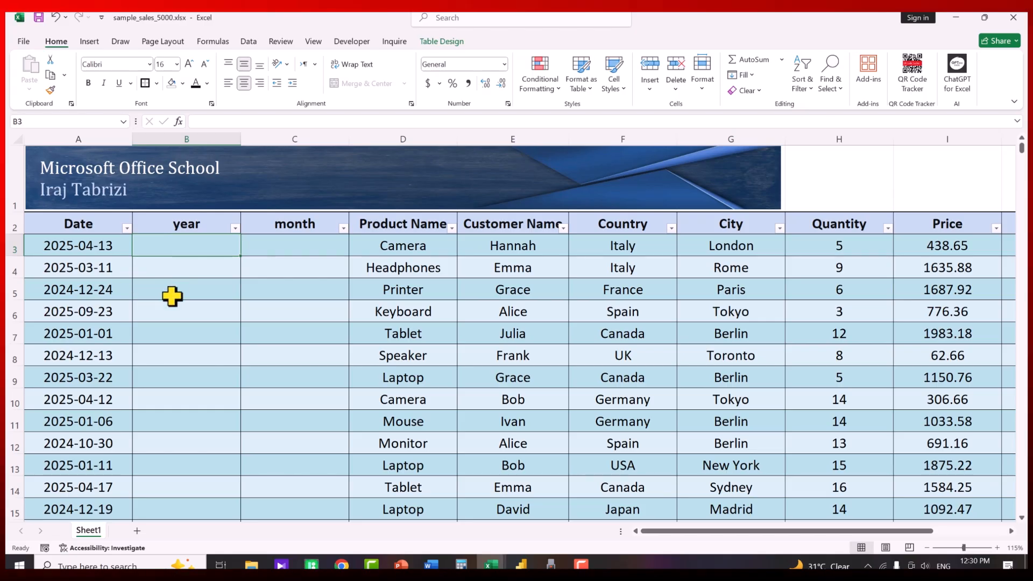
pyautogui.write('=yea')
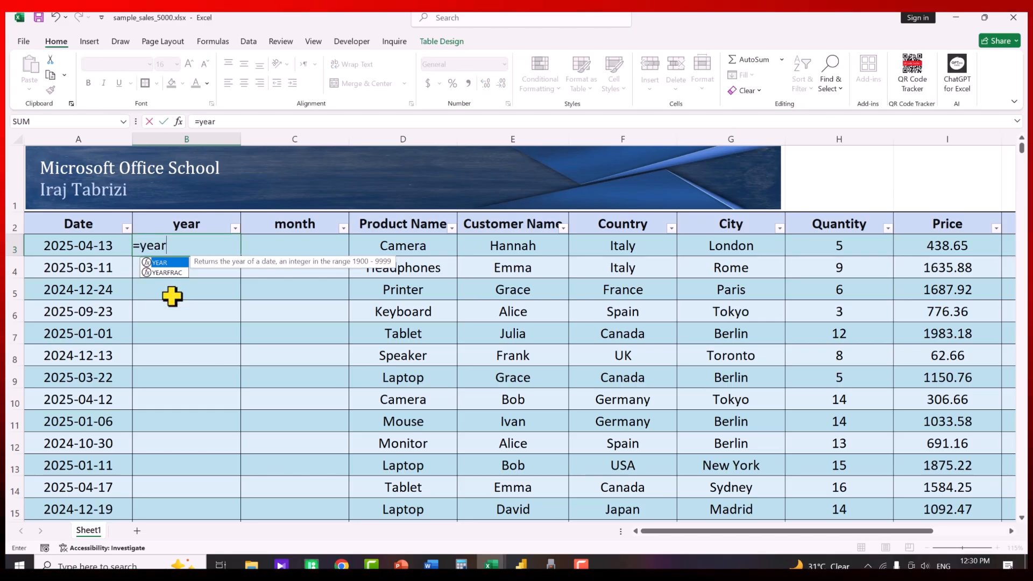
pyautogui.write('r')
pyautogui.press('Tab')
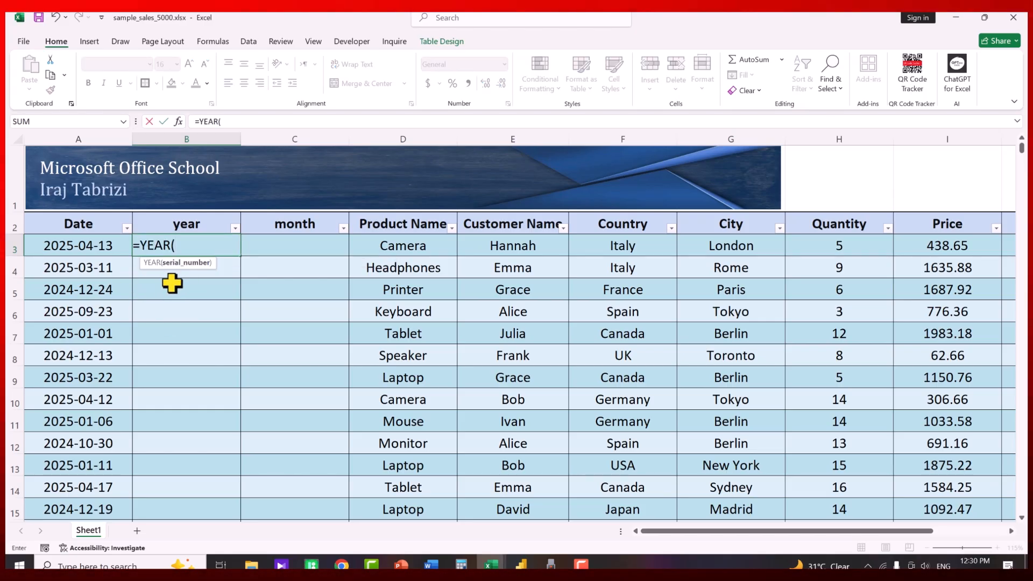
pyautogui.click(85, 245)
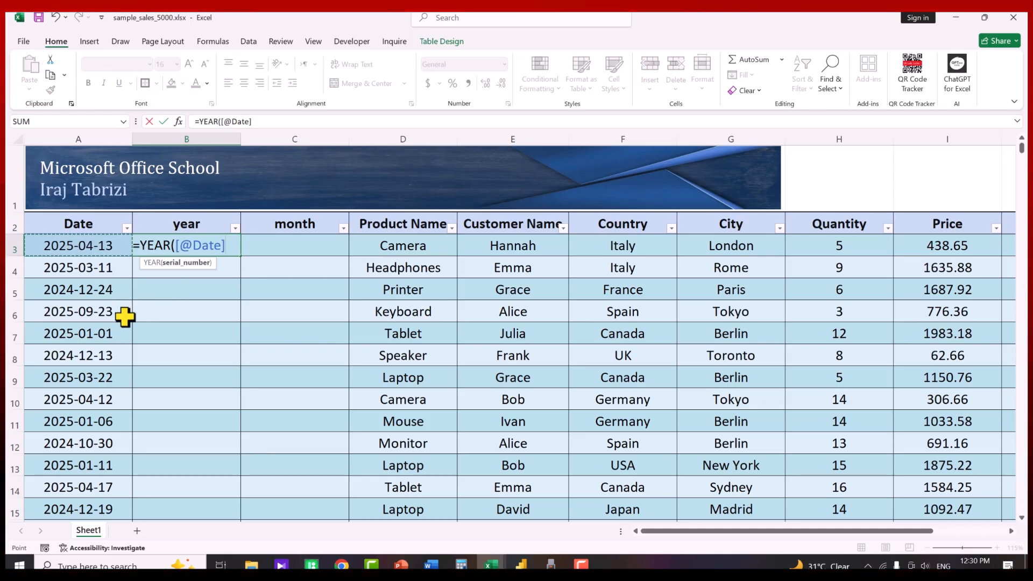
pyautogui.write(')')
pyautogui.press('Return')
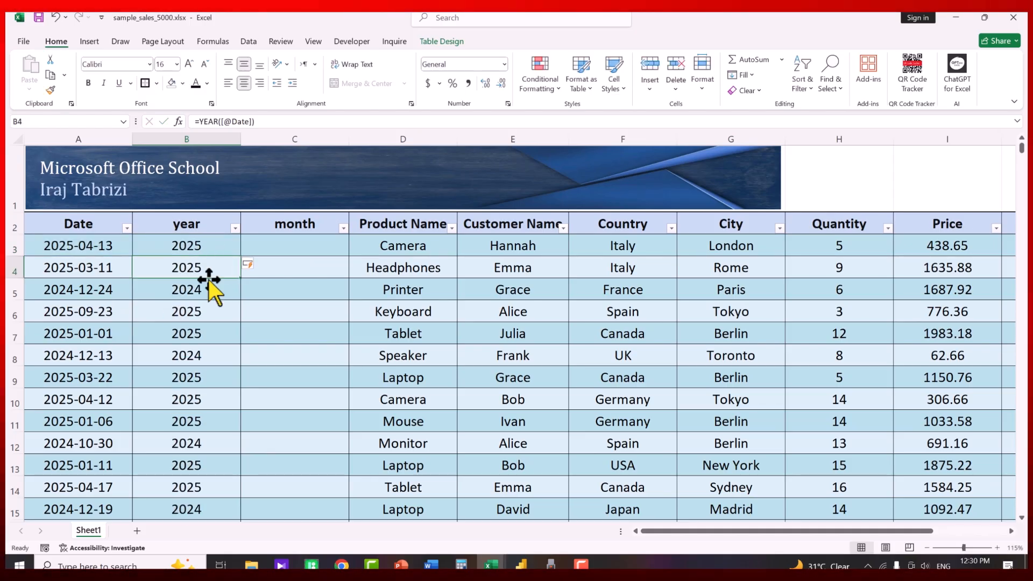
pyautogui.click(234, 229)
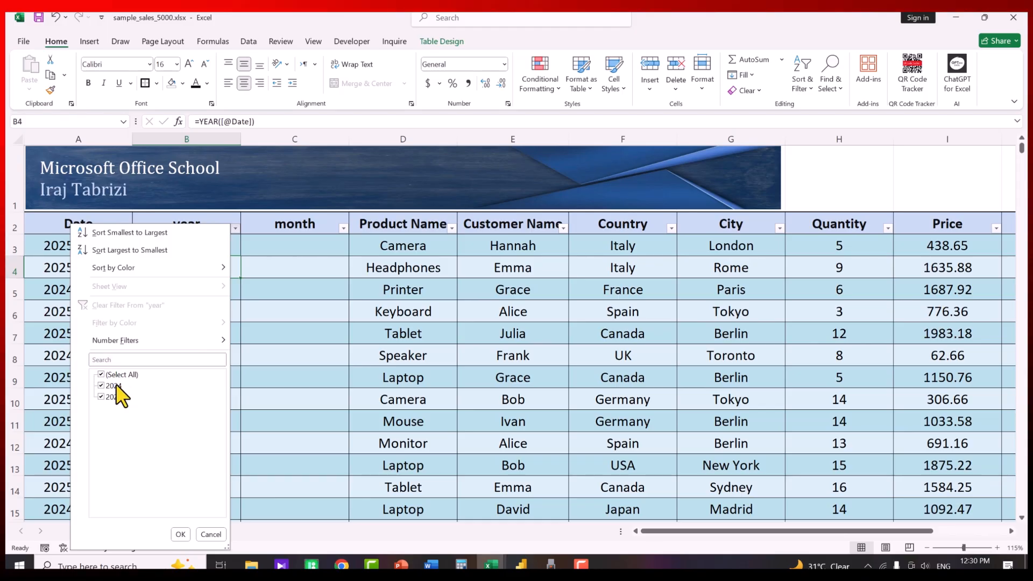
pyautogui.click(181, 534)
pyautogui.click(302, 245)
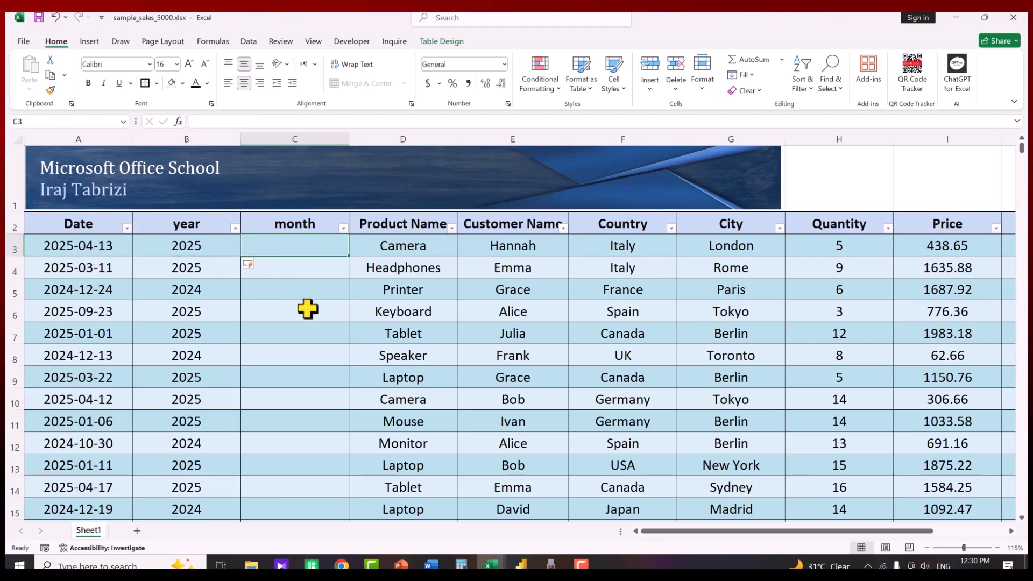
pyautogui.write('=mon')
pyautogui.doubleClick(315, 261)
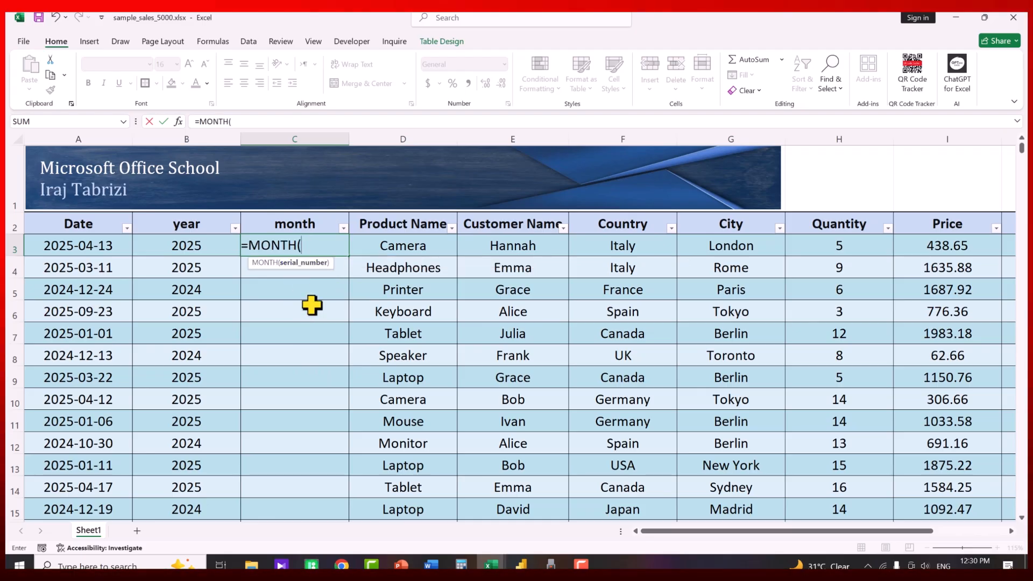
pyautogui.click(71, 249)
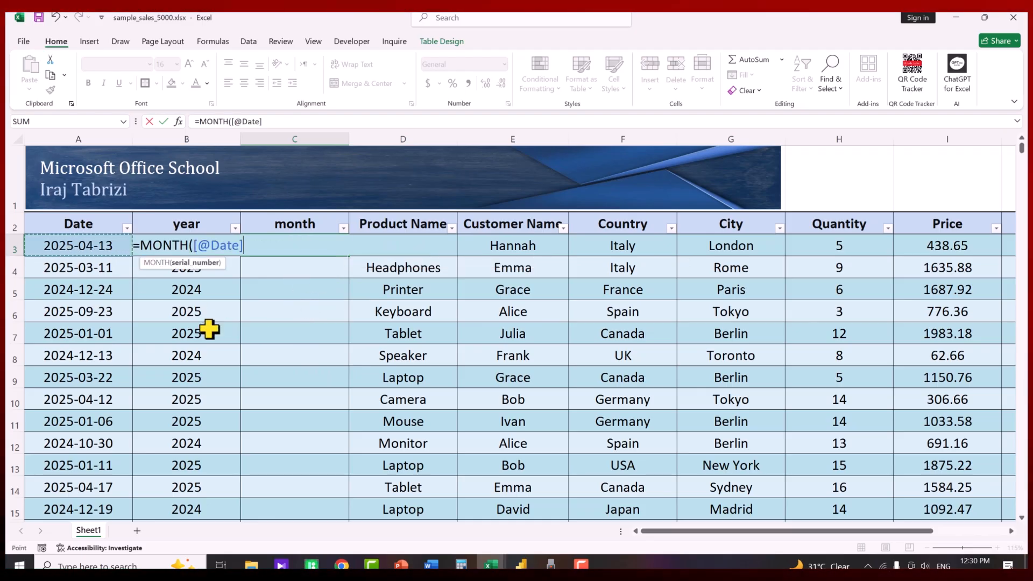
pyautogui.press('Return')
pyautogui.click(342, 228)
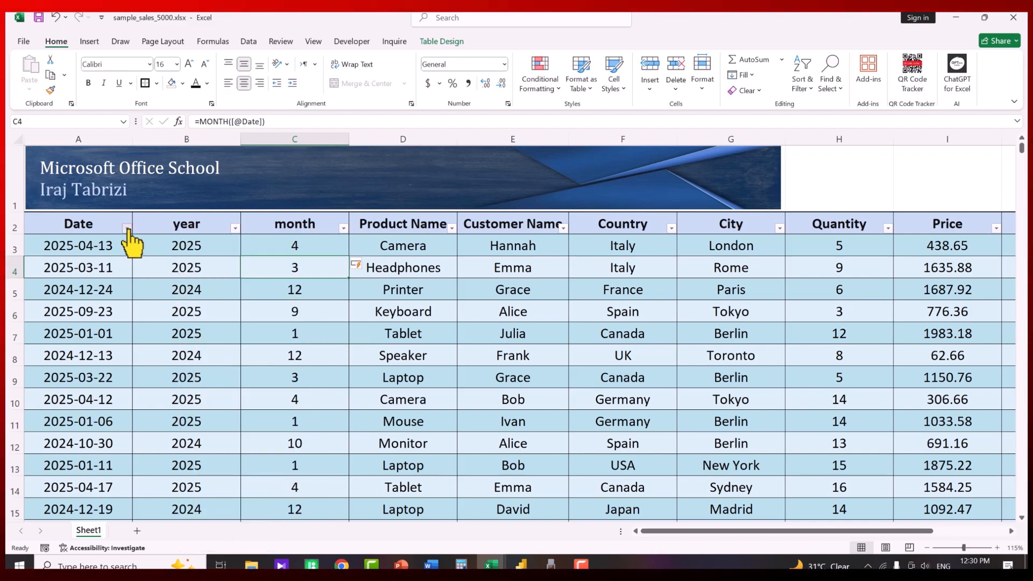
pyautogui.click(127, 228)
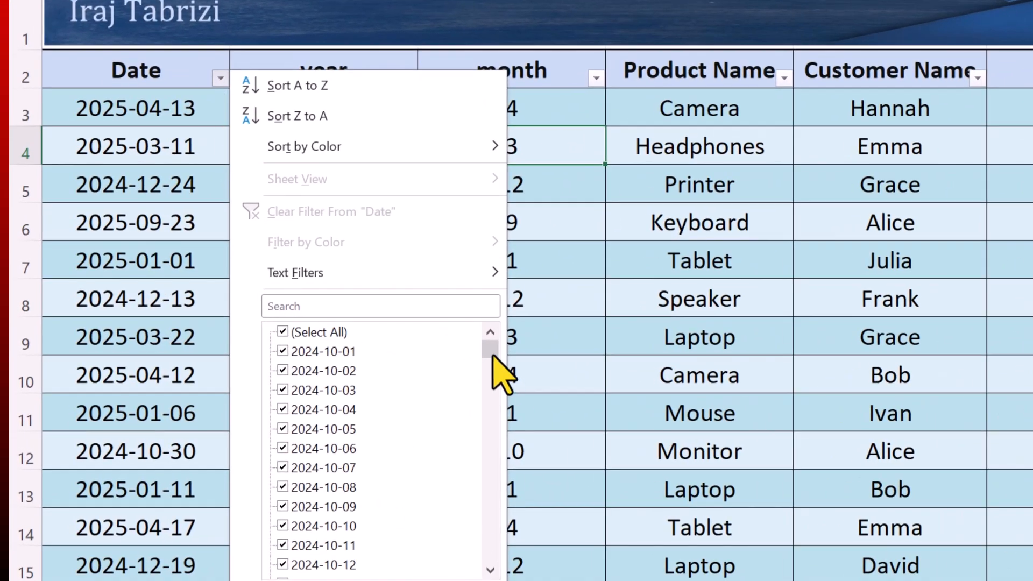
pyautogui.moveTo(491, 356); pyautogui.dragTo(506, 338)
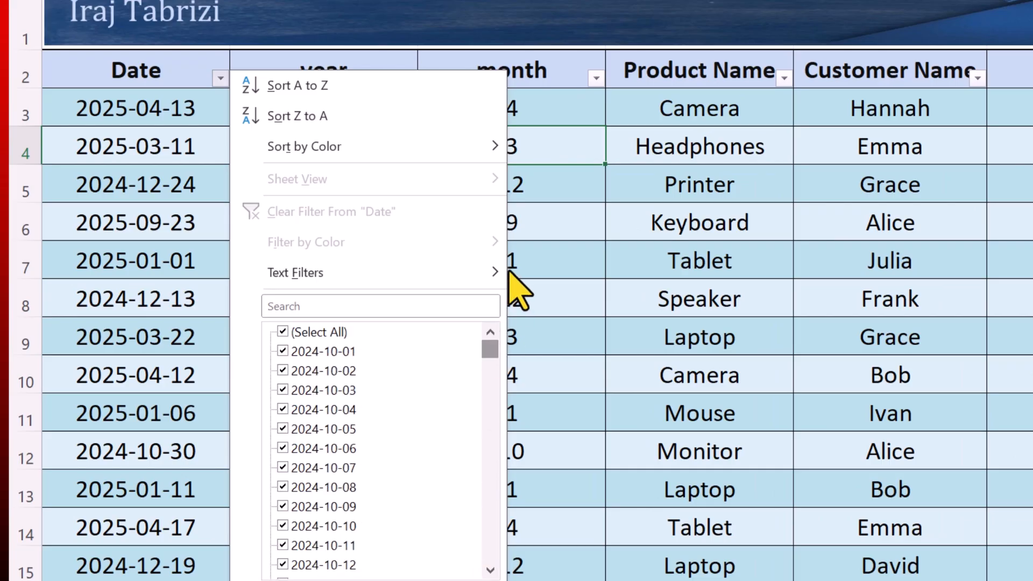
# Review the Date column's value list without applying a filter
pyautogui.click(104, 126)
pyautogui.click(190, 112)
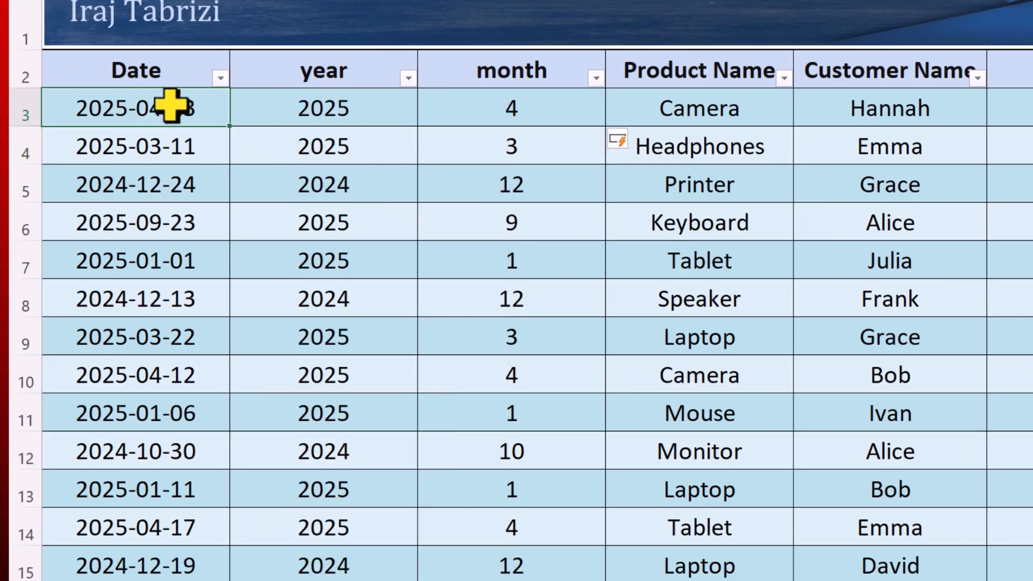
pyautogui.click(220, 79)
pyautogui.click(147, 200)
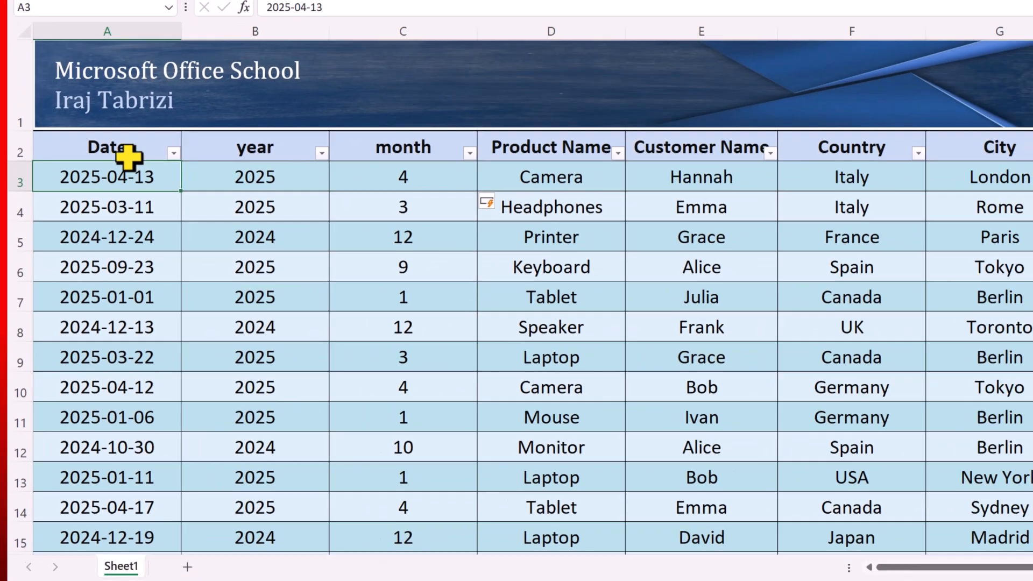
# Replace every '-' with '/' in column A, converting all 10000 cells
pyautogui.click(94, 138)
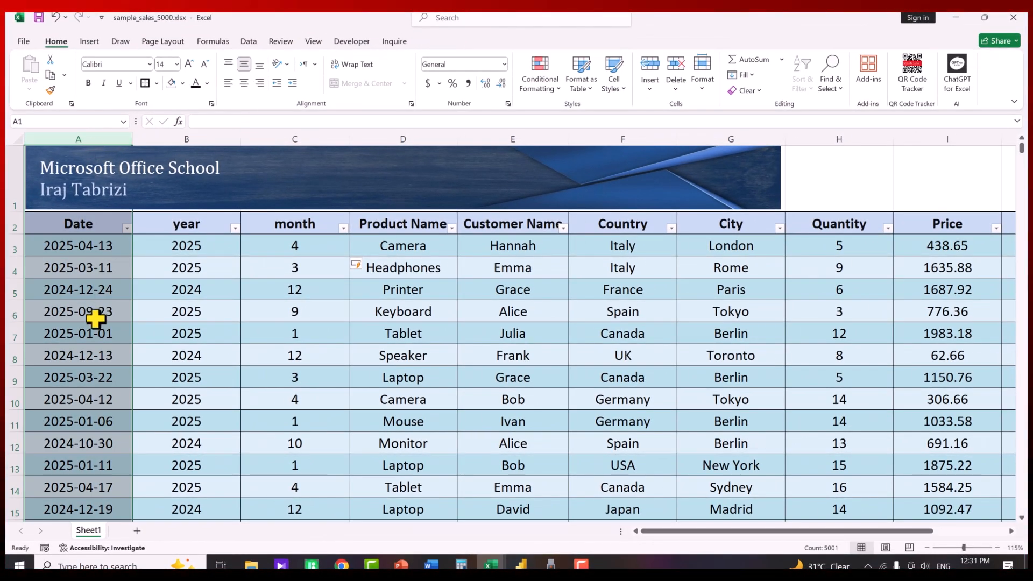
pyautogui.hotkey('ctrl', 'h')
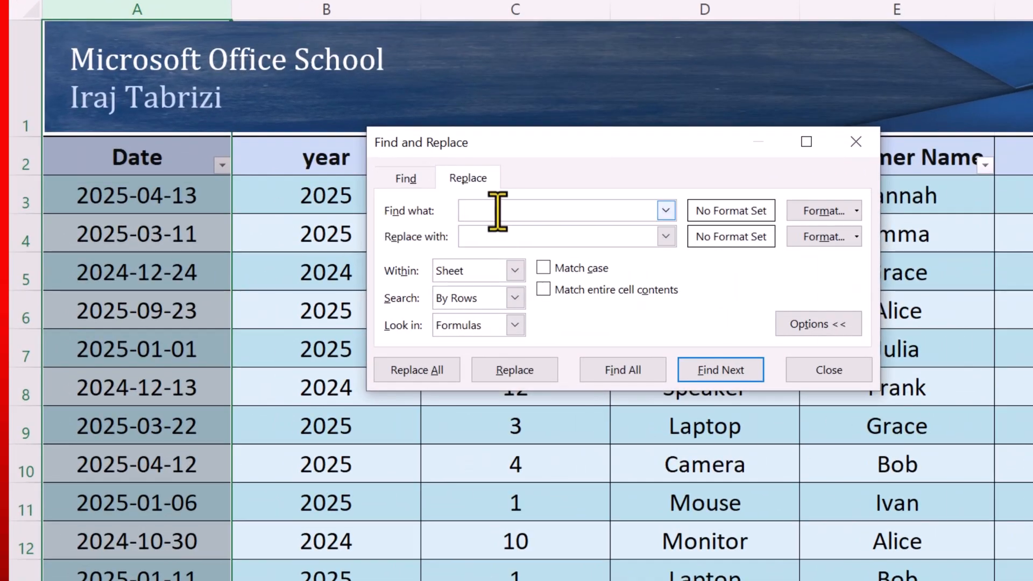
pyautogui.write('-')
pyautogui.click(478, 235)
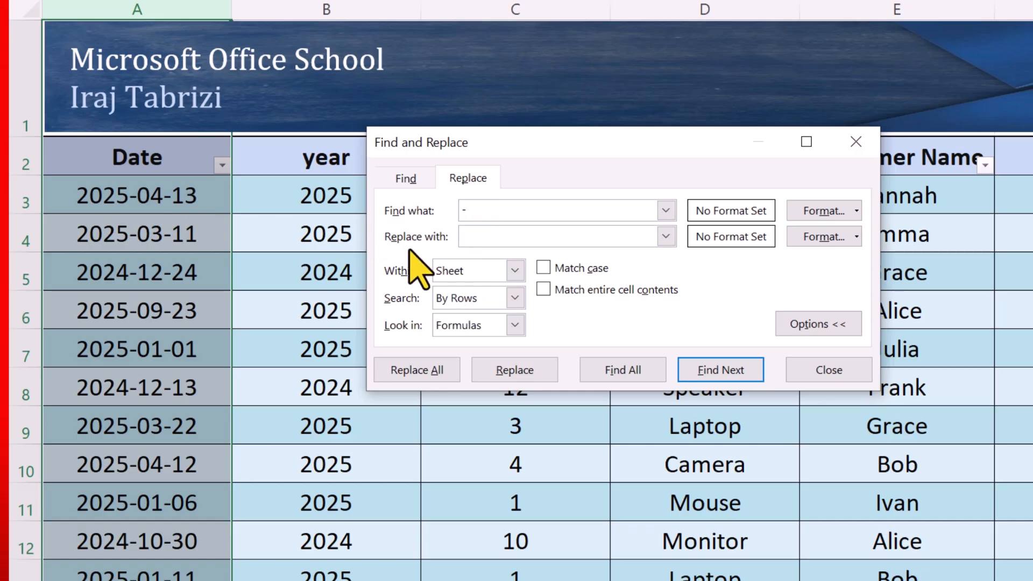
pyautogui.write('/')
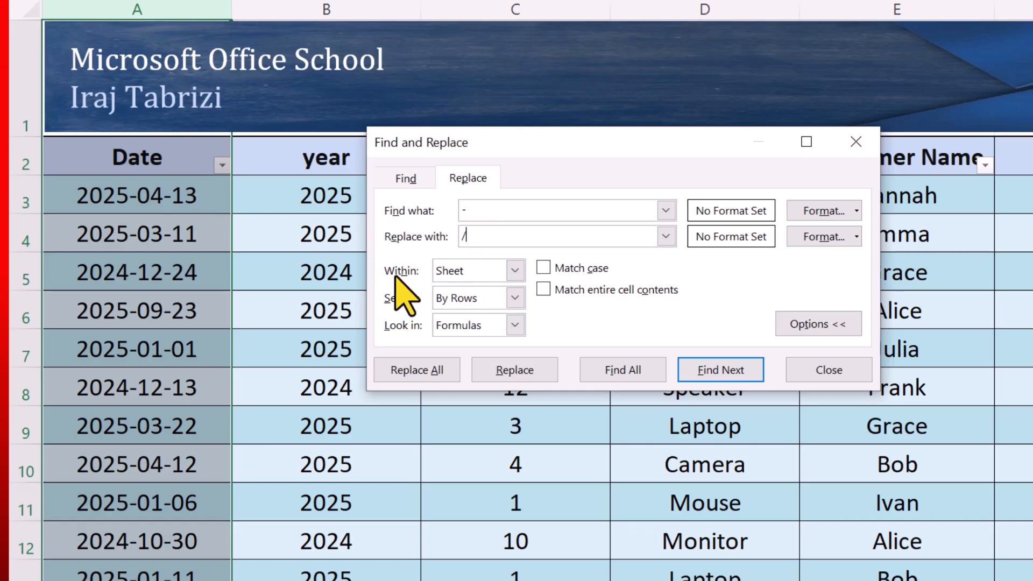
pyautogui.click(425, 369)
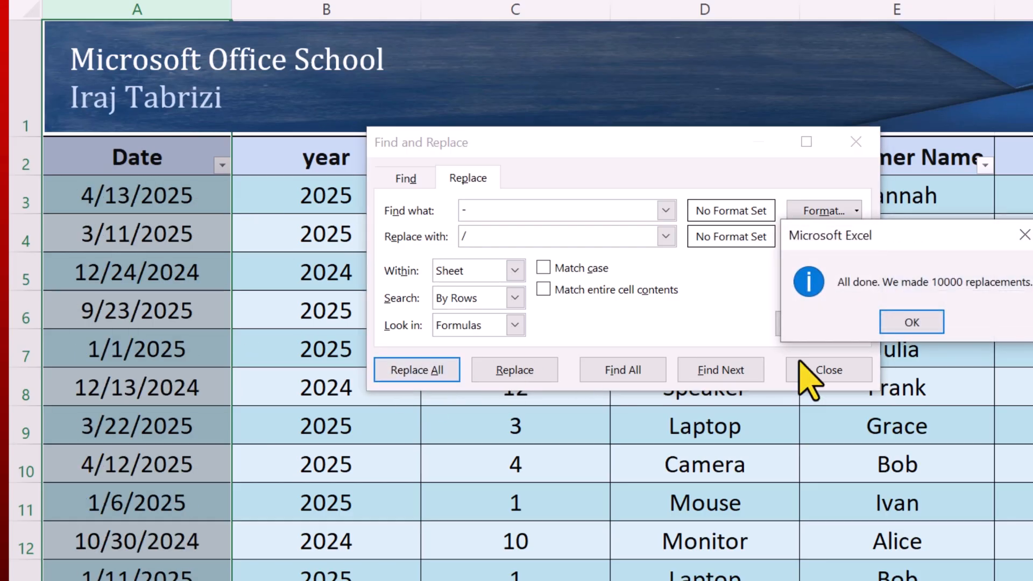
pyautogui.click(913, 323)
pyautogui.press('Escape')
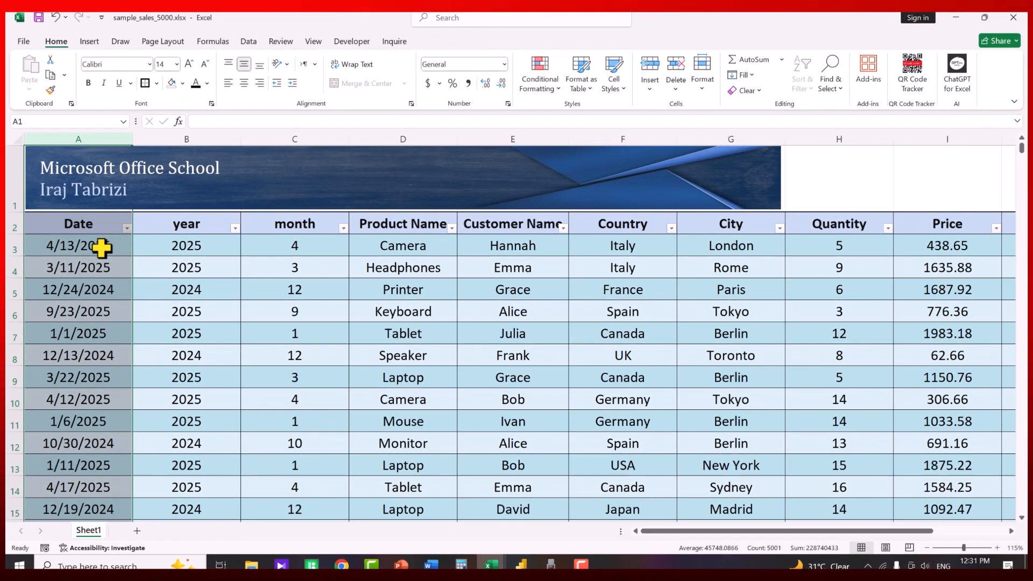
pyautogui.click(86, 249)
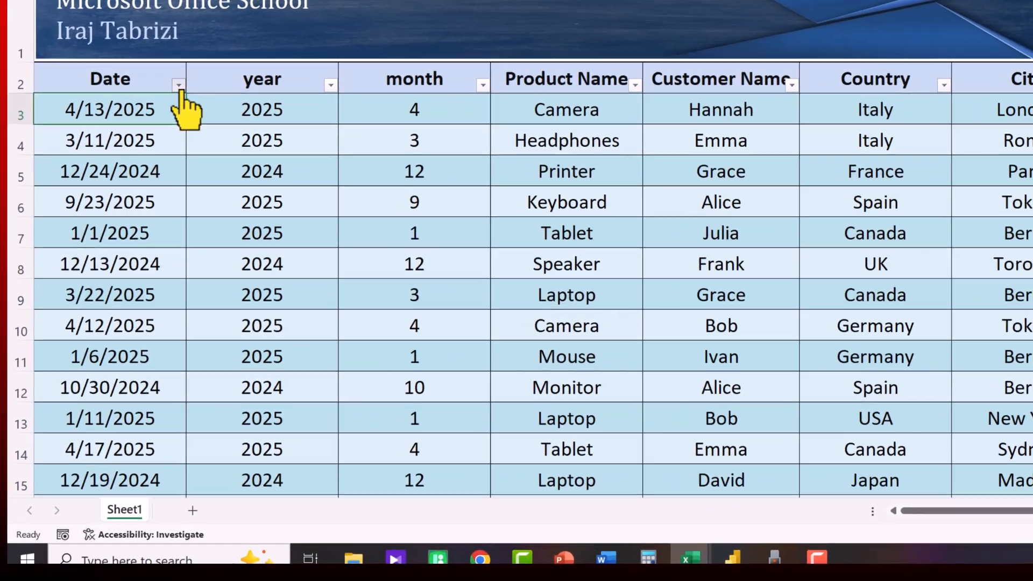
pyautogui.click(128, 229)
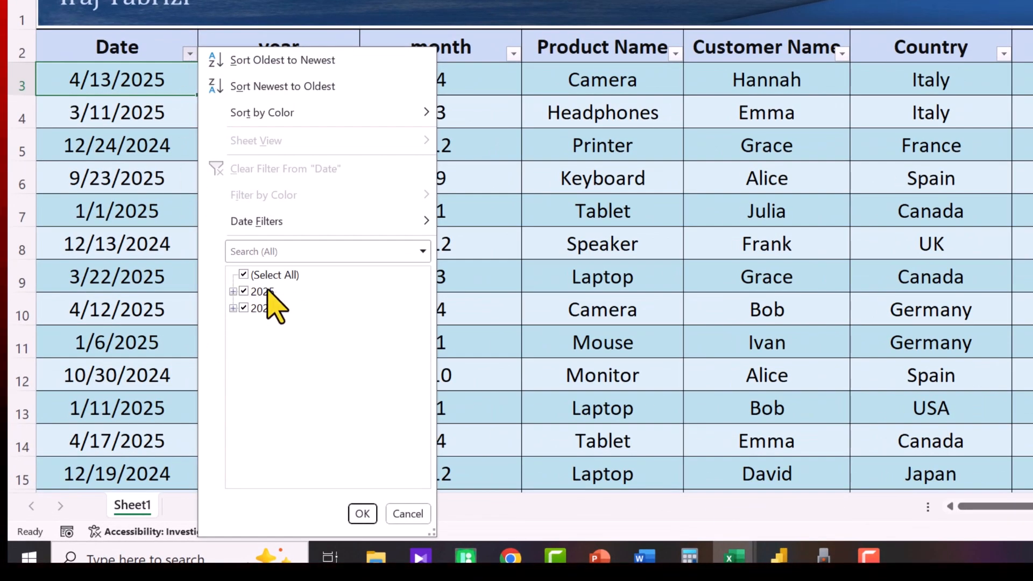
pyautogui.click(233, 291)
pyautogui.click(243, 307)
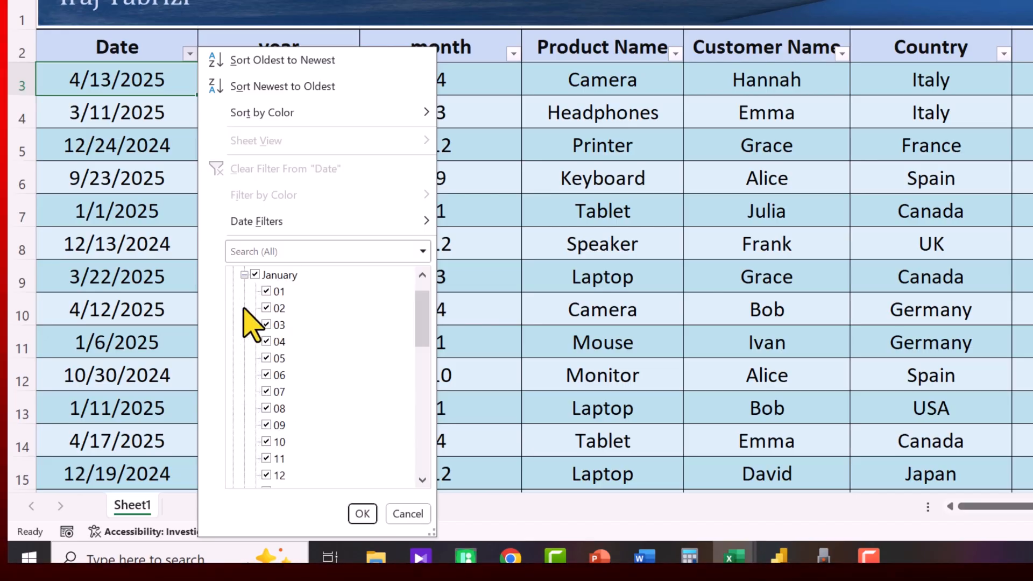
pyautogui.click(244, 275)
pyautogui.click(243, 325)
pyautogui.click(244, 275)
pyautogui.click(234, 291)
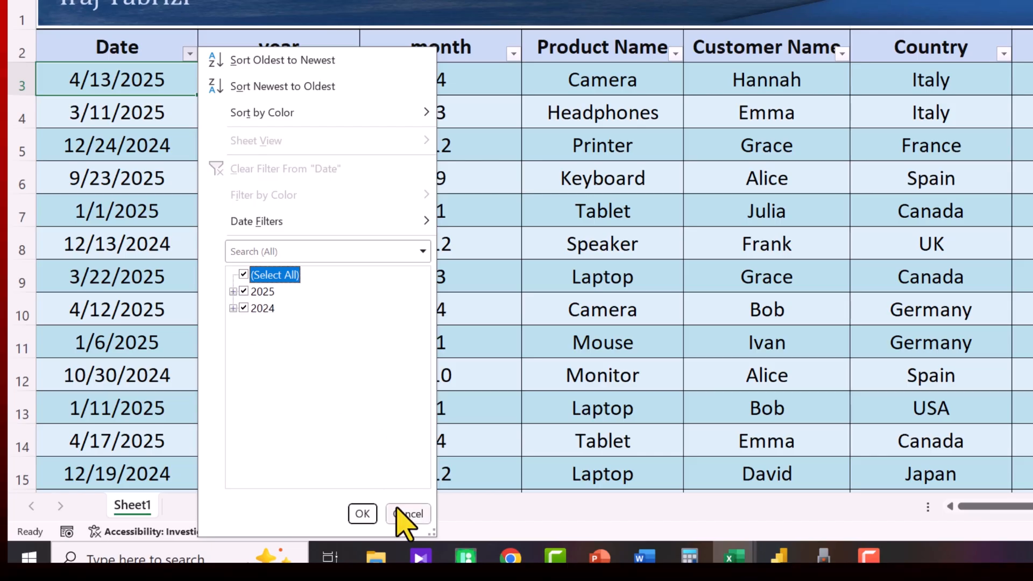
pyautogui.click(401, 514)
pyautogui.click(162, 103)
pyautogui.click(145, 81)
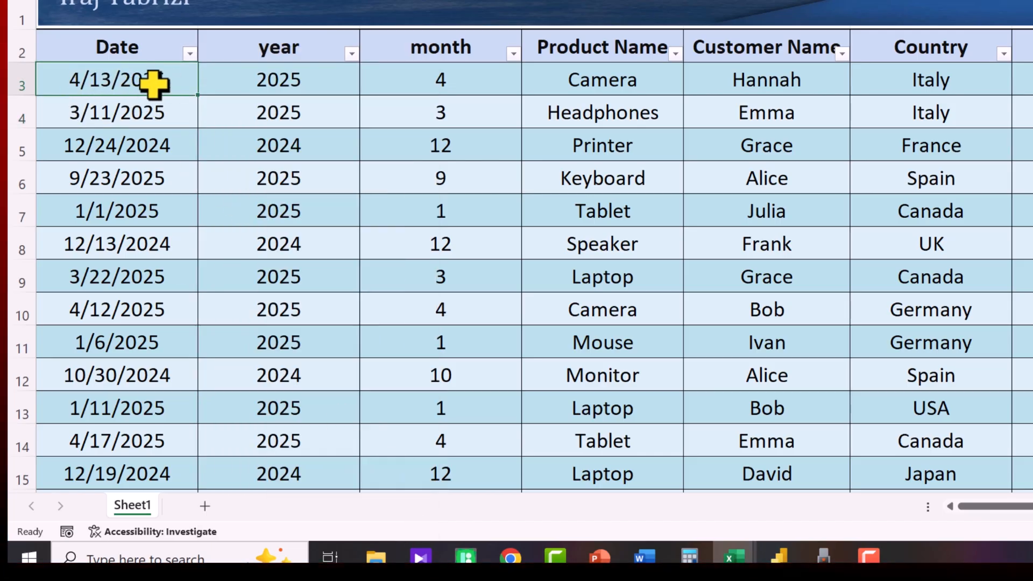
pyautogui.click(189, 53)
pyautogui.click(233, 291)
pyautogui.click(233, 291)
pyautogui.click(233, 308)
pyautogui.click(233, 308)
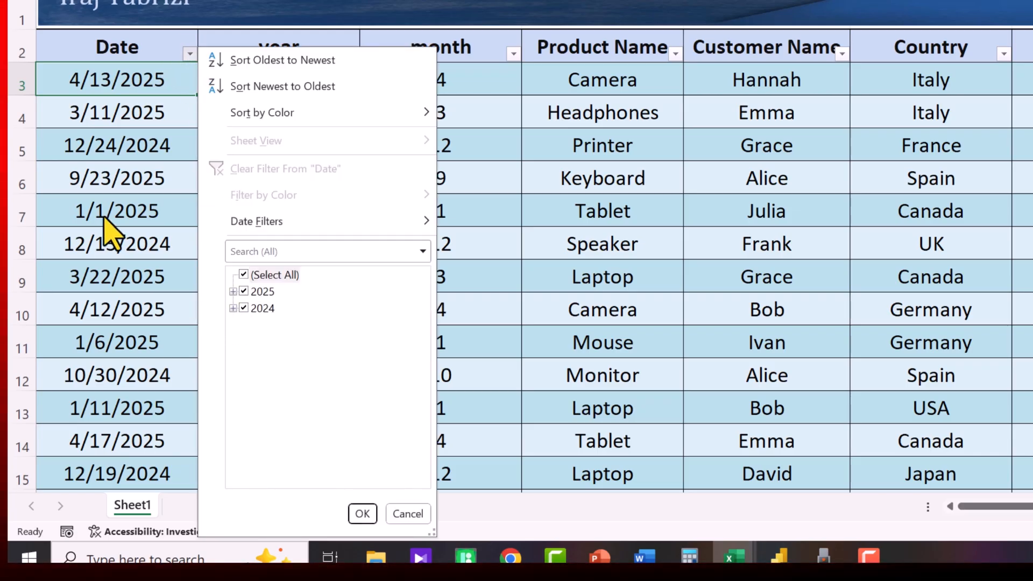
pyautogui.press('Escape')
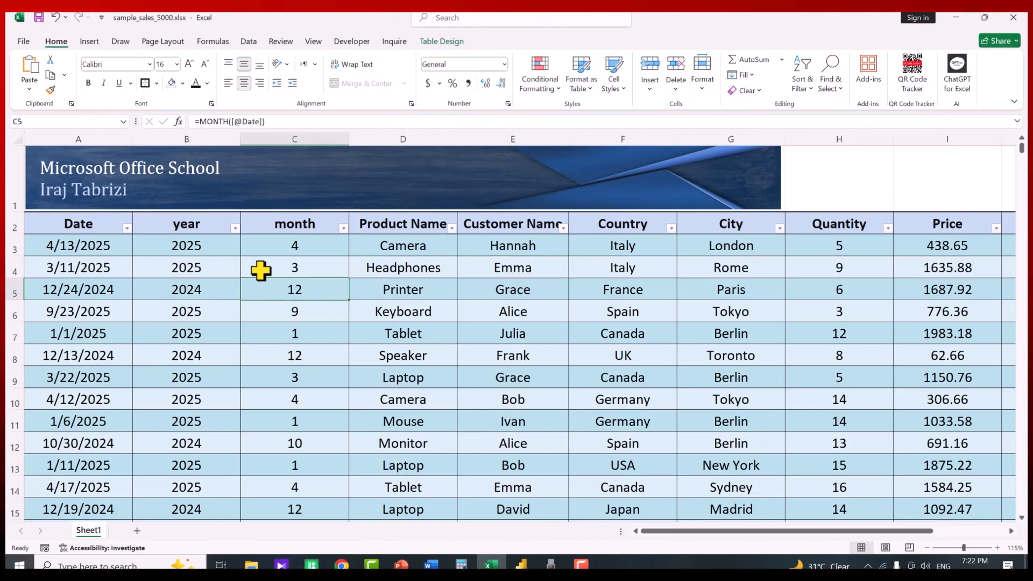
# Insert a PivotTable from Table1 on a new worksheet
pyautogui.click(91, 42)
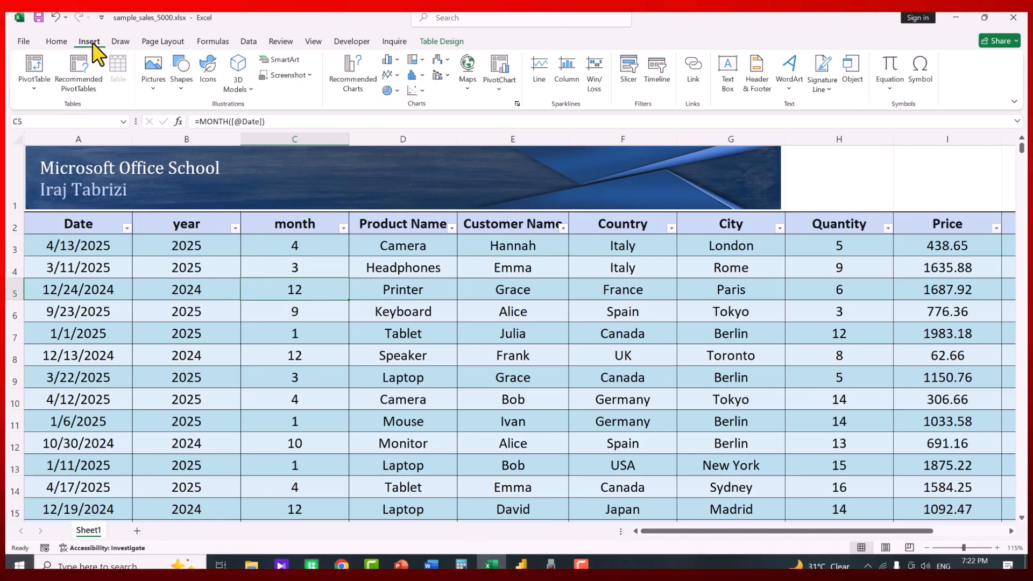
pyautogui.click(34, 65)
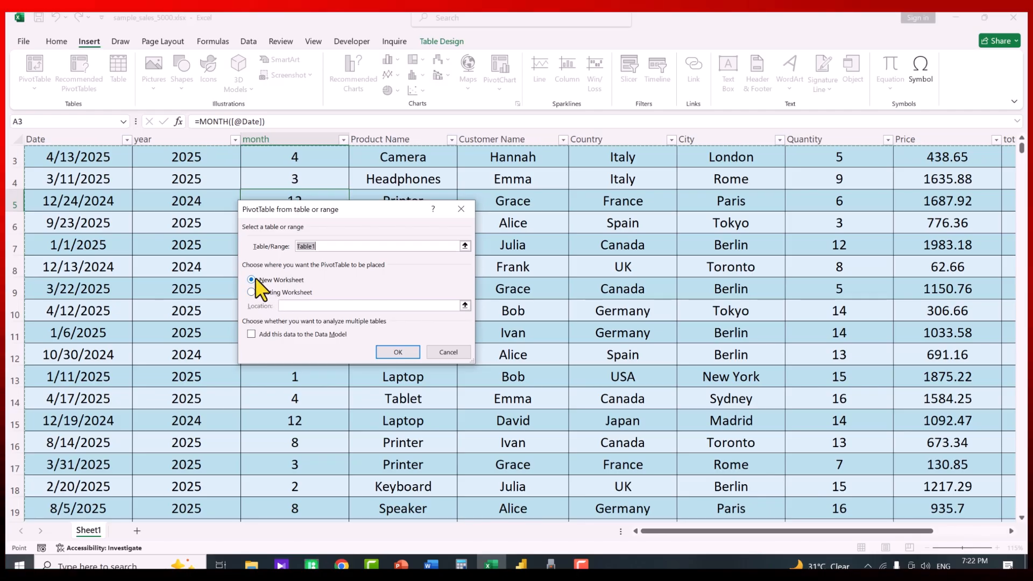
pyautogui.click(401, 352)
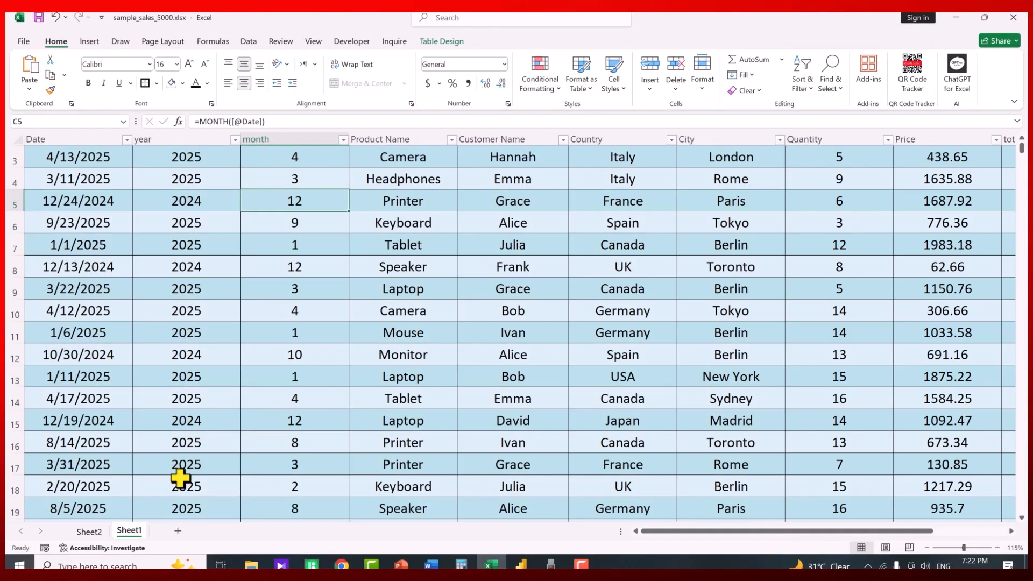
# Review the table headers from Date through City on the data sheet
pyautogui.scroll(1, 167, 318)
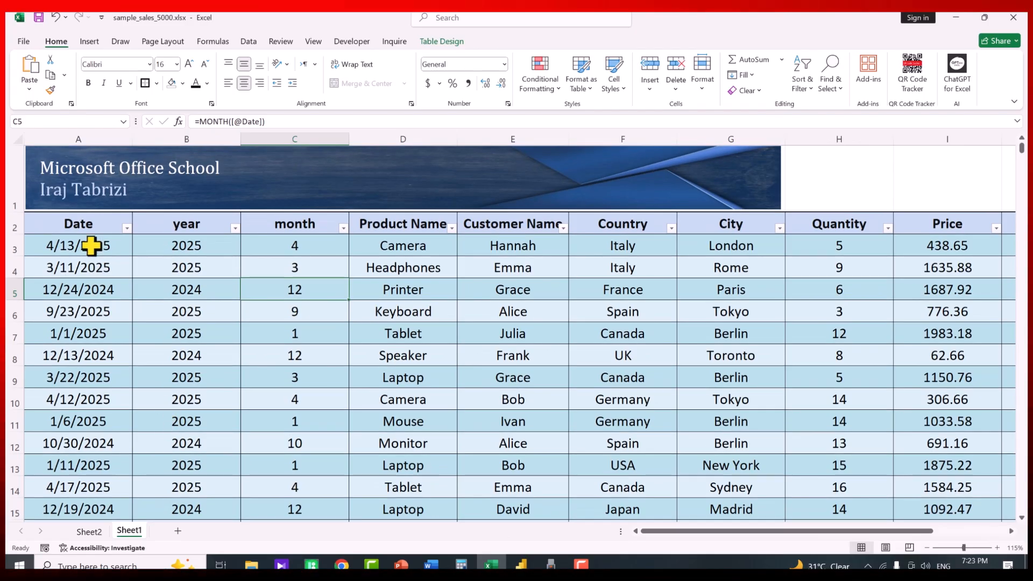
pyautogui.click(95, 227)
pyautogui.click(182, 227)
pyautogui.click(294, 226)
pyautogui.click(421, 226)
pyautogui.click(498, 226)
pyautogui.click(636, 226)
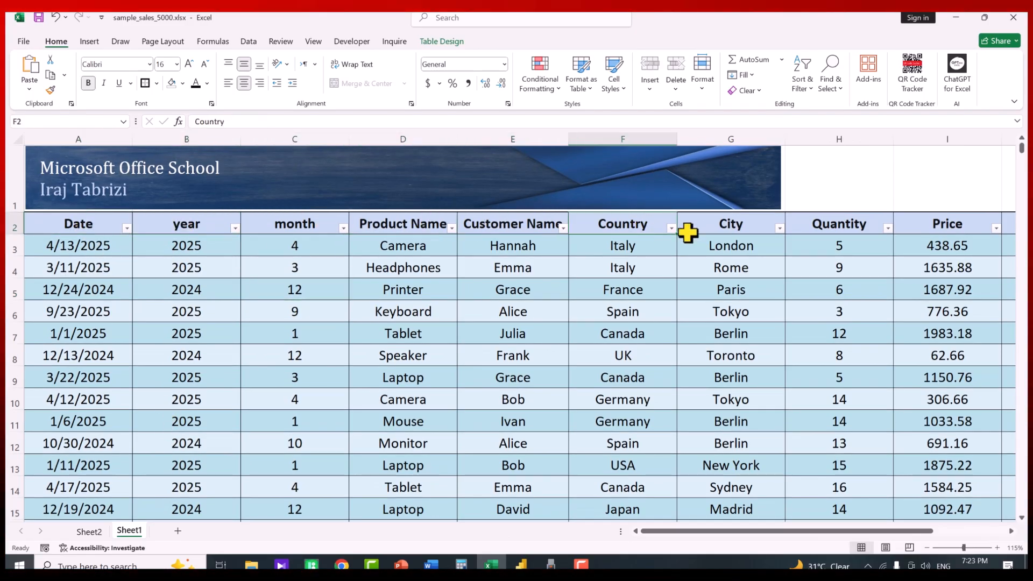
pyautogui.click(735, 227)
# Put Product Name in Rows and Sum of total in Values on Sheet2
pyautogui.click(89, 532)
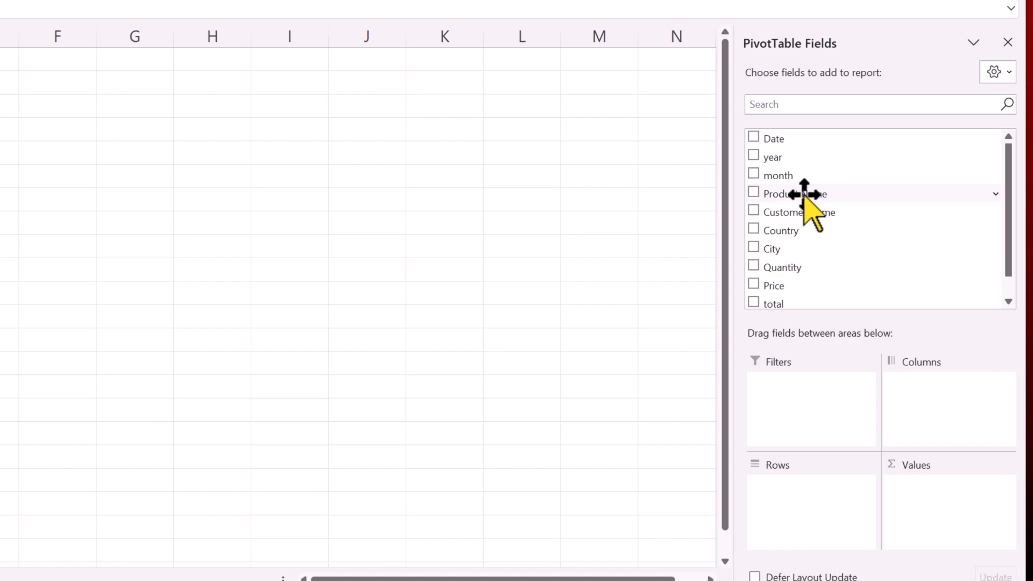
pyautogui.moveTo(791, 196); pyautogui.dragTo(836, 532)
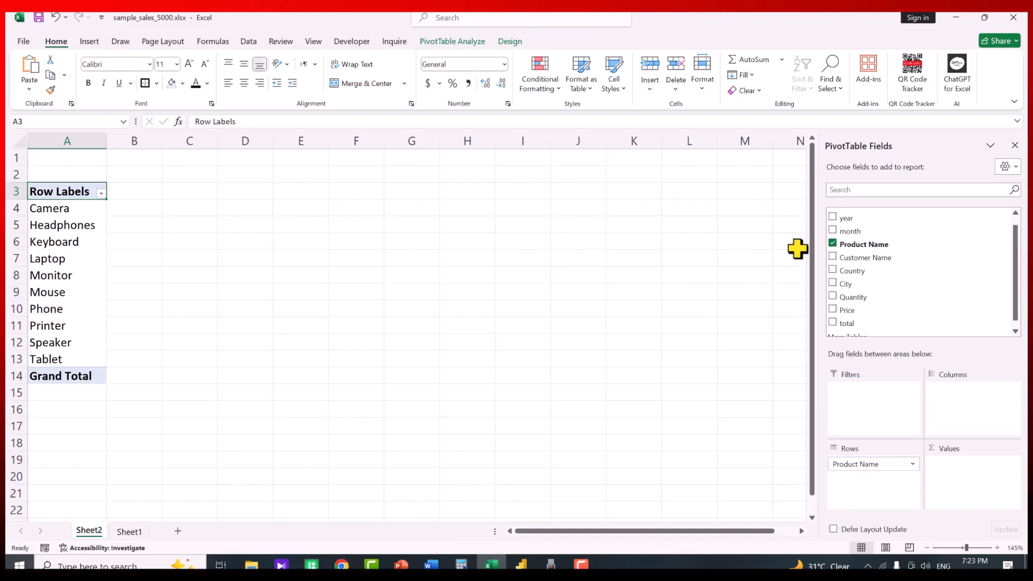
pyautogui.scroll(-1, 943, 277)
pyautogui.moveTo(850, 318); pyautogui.dragTo(964, 477)
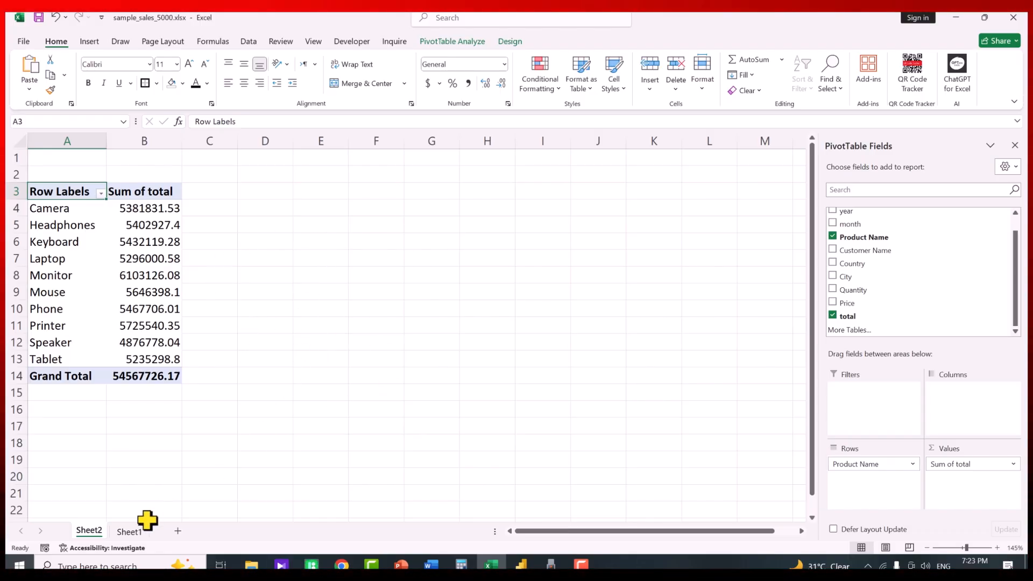
# Insert a second PivotTable from Table1 at Sheet2!$D$3
pyautogui.click(129, 531)
pyautogui.click(213, 289)
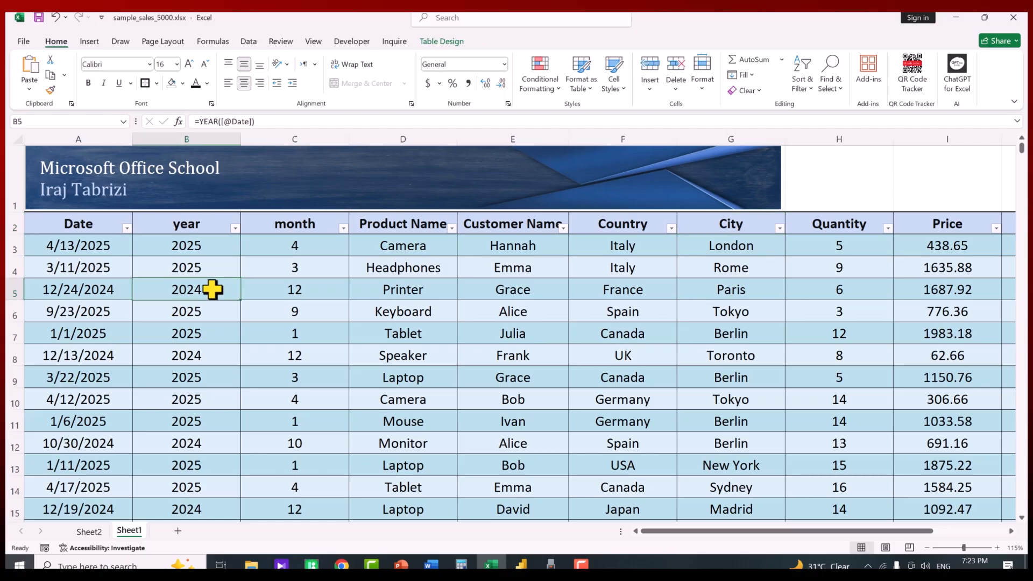
pyautogui.click(89, 41)
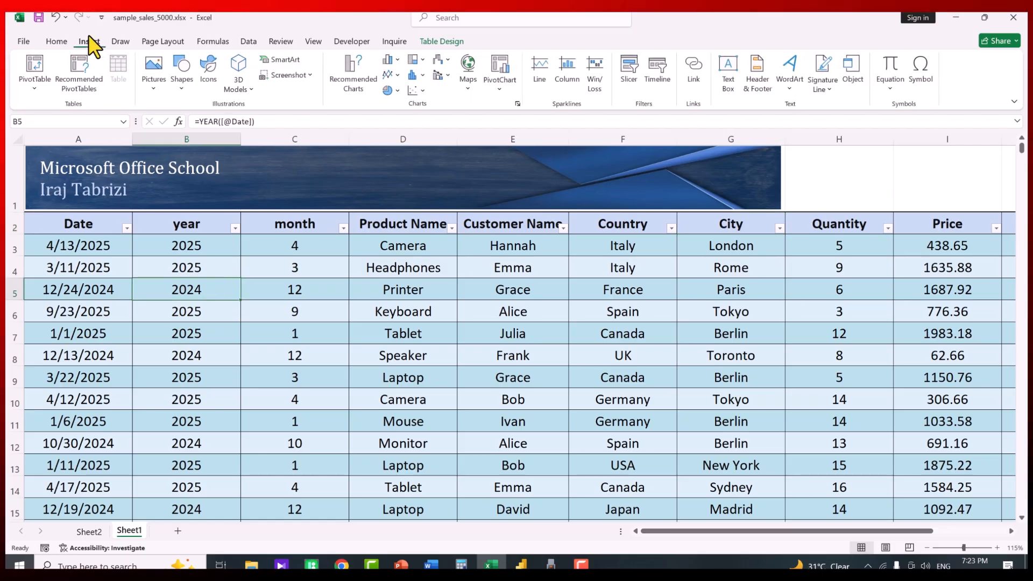
pyautogui.click(34, 68)
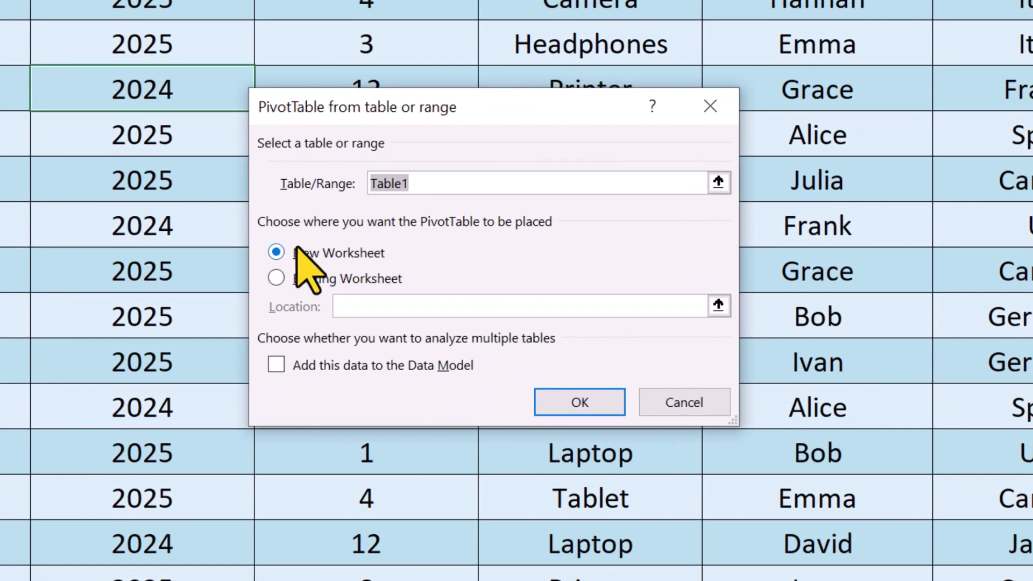
pyautogui.click(305, 281)
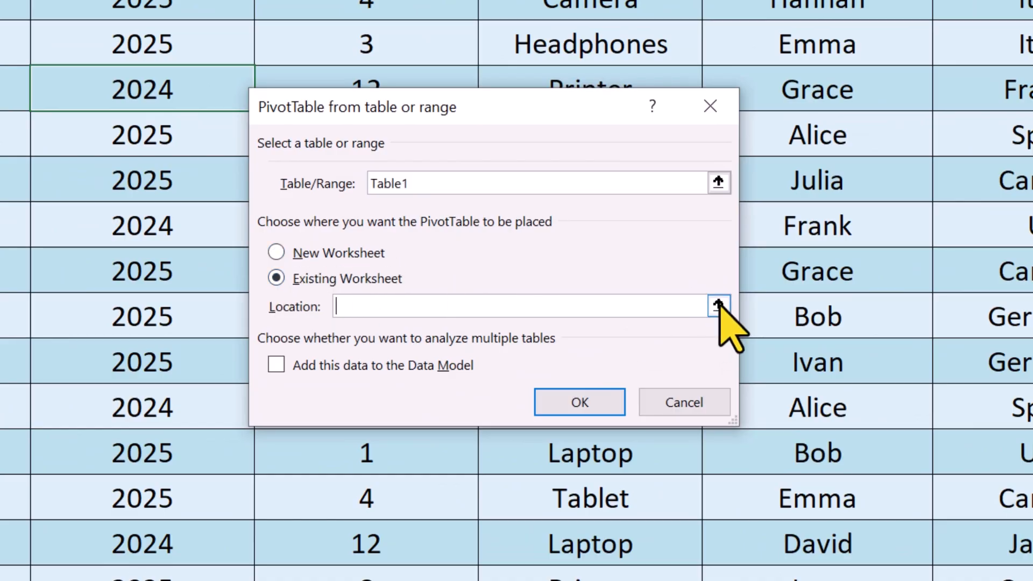
pyautogui.click(718, 306)
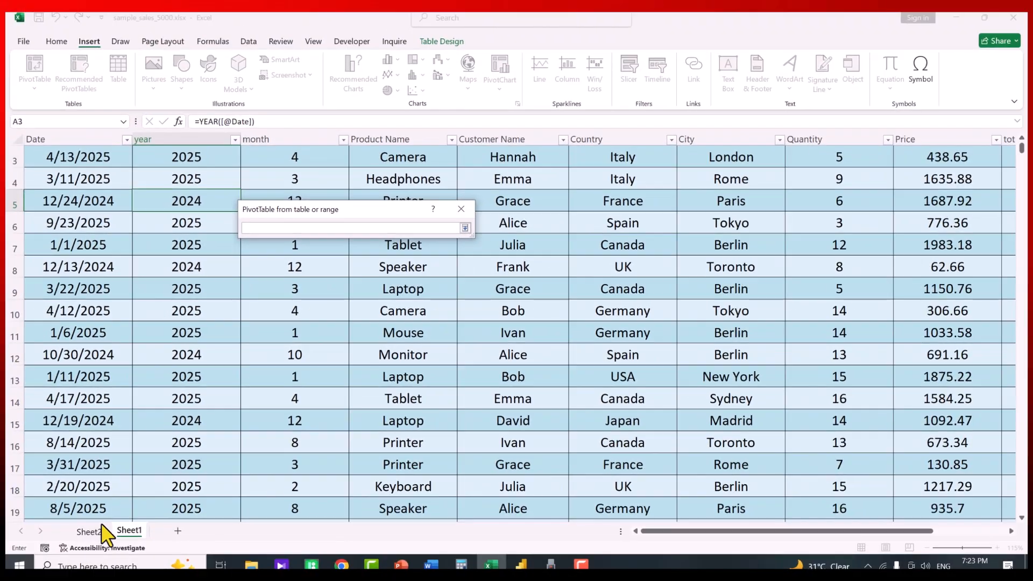
pyautogui.click(93, 532)
pyautogui.click(256, 186)
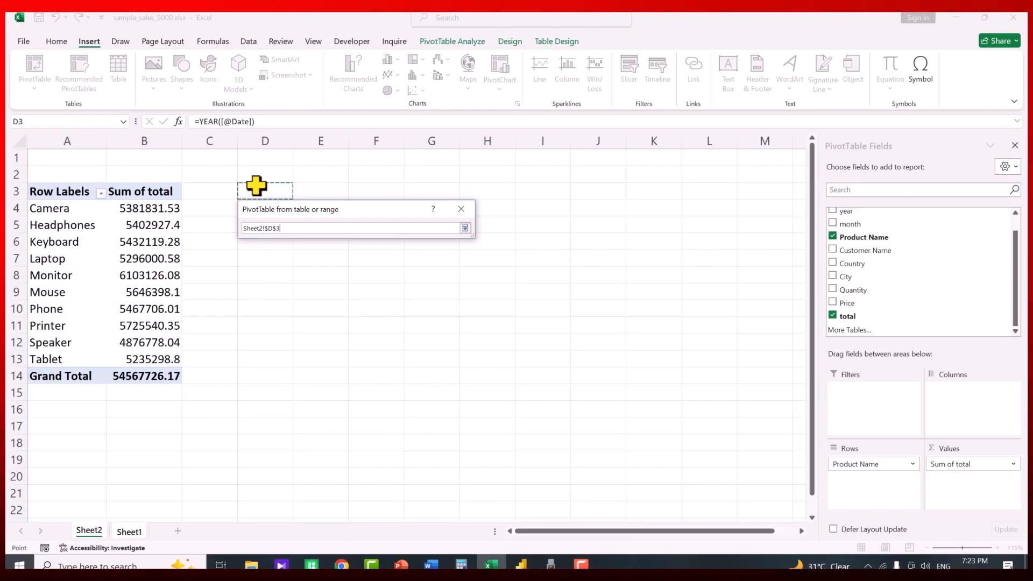
pyautogui.press('Return')
pyautogui.click(396, 349)
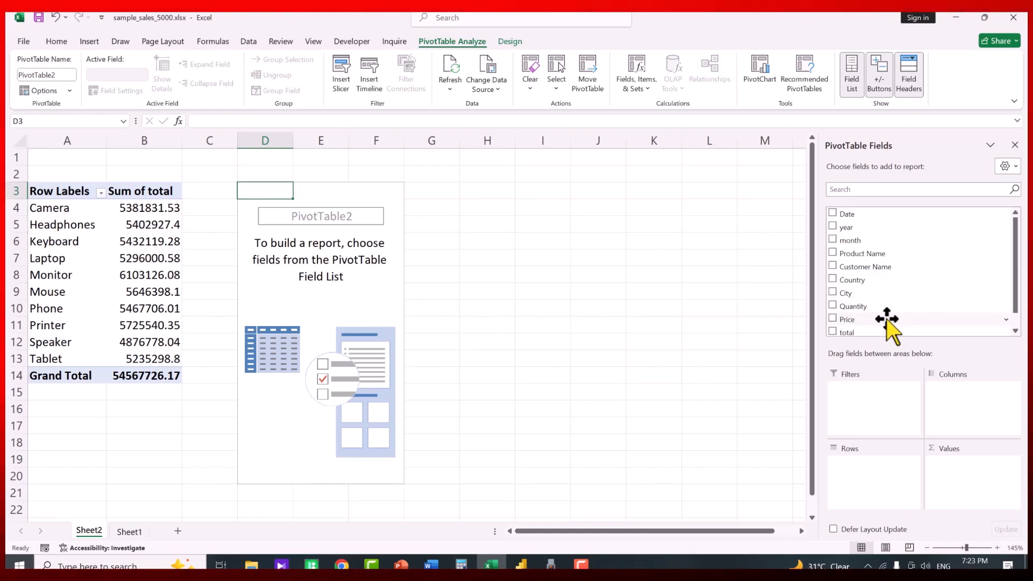
# Put Country in Rows and Sum of total in Values
pyautogui.moveTo(858, 280); pyautogui.dragTo(879, 473)
pyautogui.moveTo(850, 336); pyautogui.dragTo(964, 476)
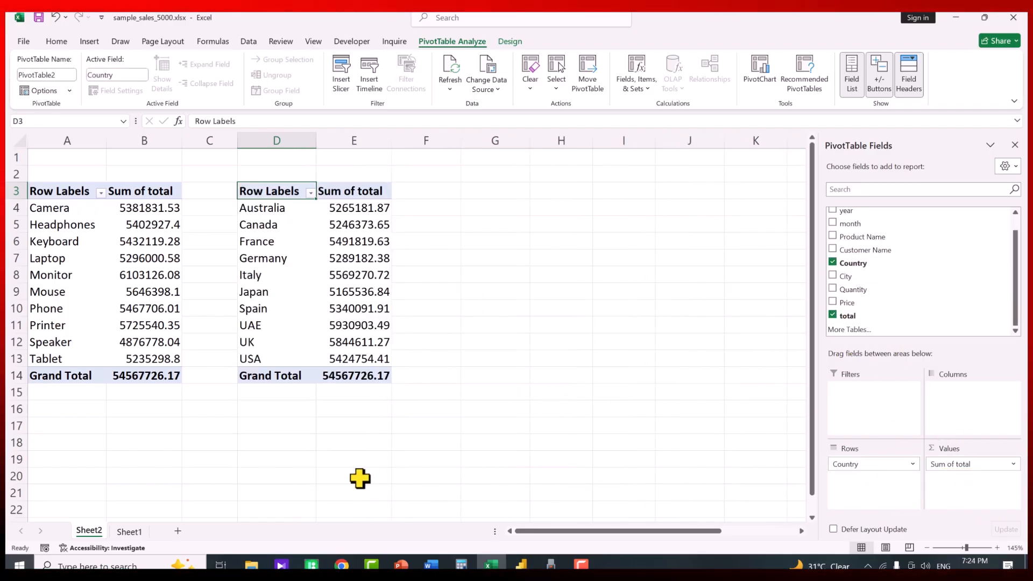
pyautogui.click(129, 533)
# Insert a third PivotTable from Table1 at Sheet2!$G$3
pyautogui.click(260, 288)
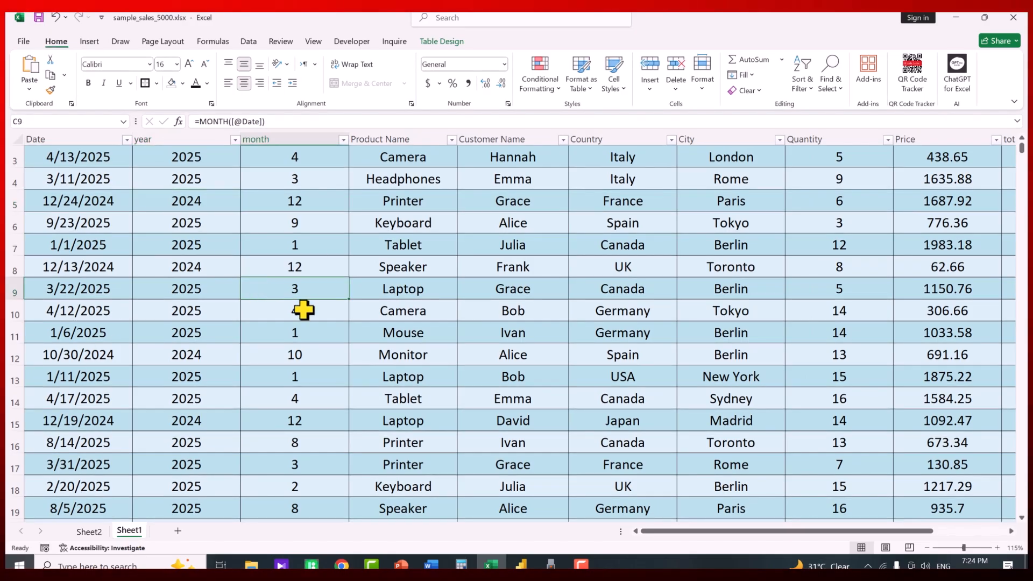
pyautogui.click(90, 42)
pyautogui.click(35, 67)
pyautogui.click(264, 293)
pyautogui.click(465, 305)
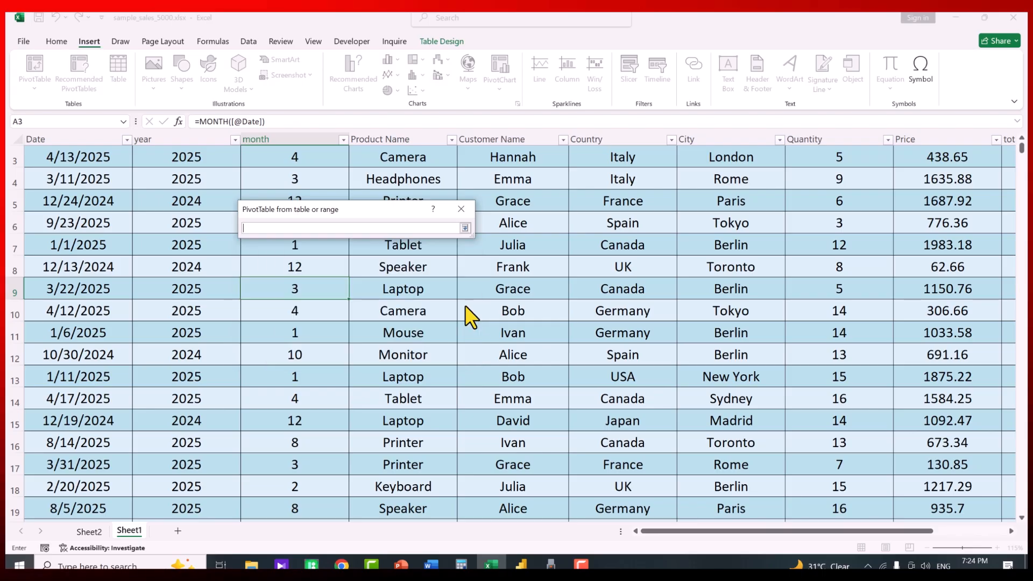
pyautogui.click(90, 531)
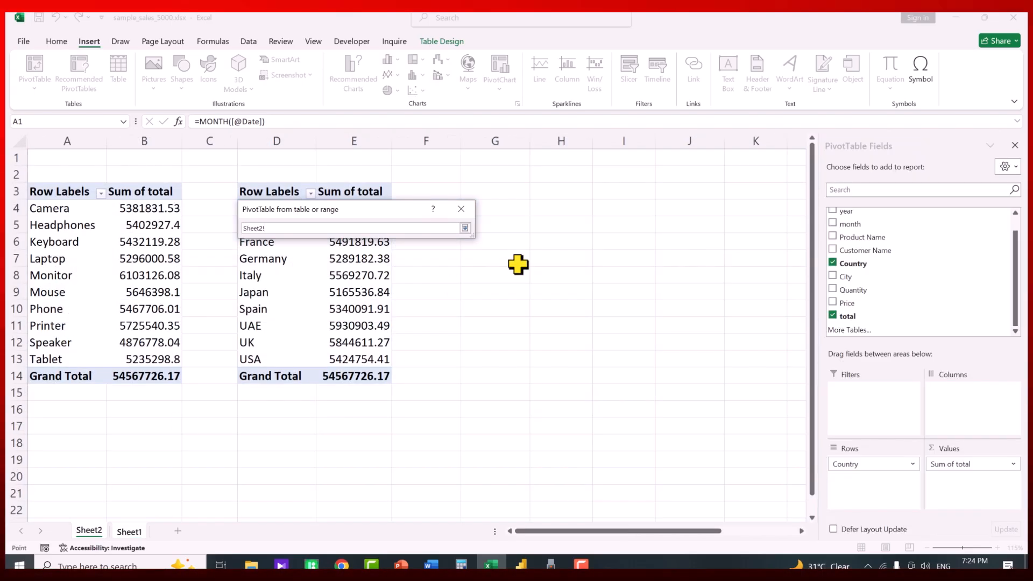
pyautogui.click(471, 189)
pyautogui.press('Return')
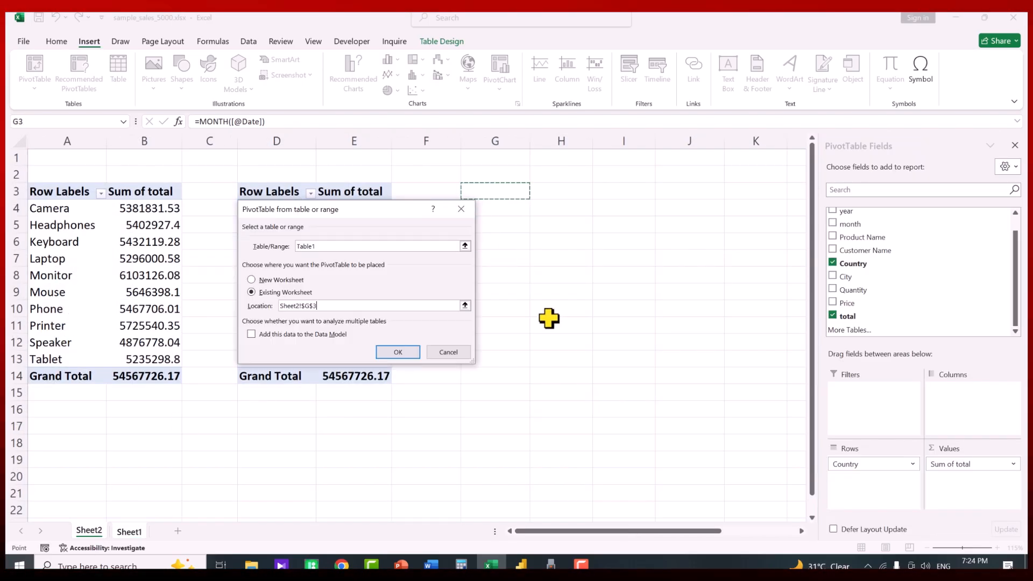
pyautogui.click(395, 351)
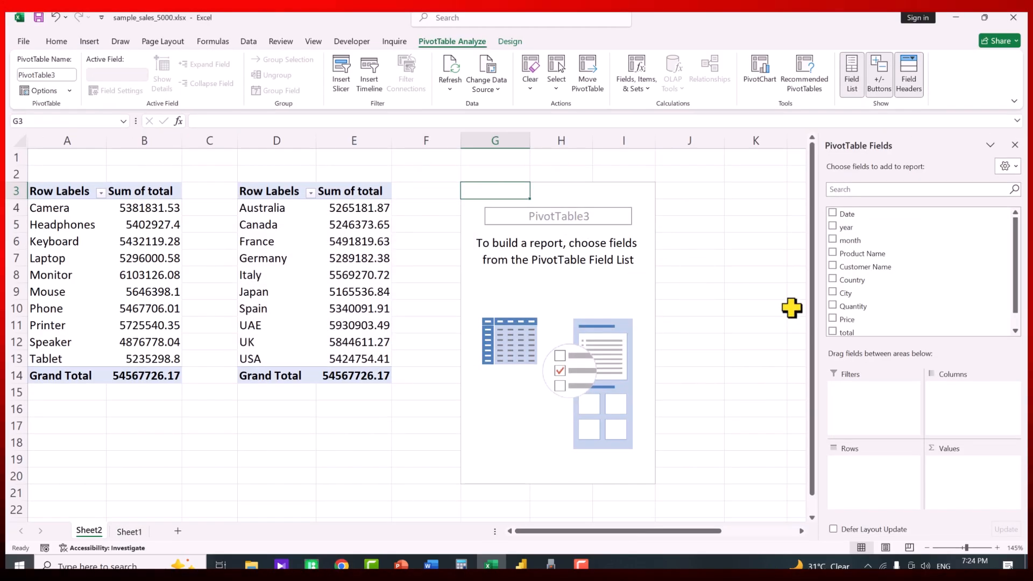
# Put year with nested month in Rows and Sum of total in Values, then add Sheet3
pyautogui.moveTo(847, 228); pyautogui.dragTo(883, 505)
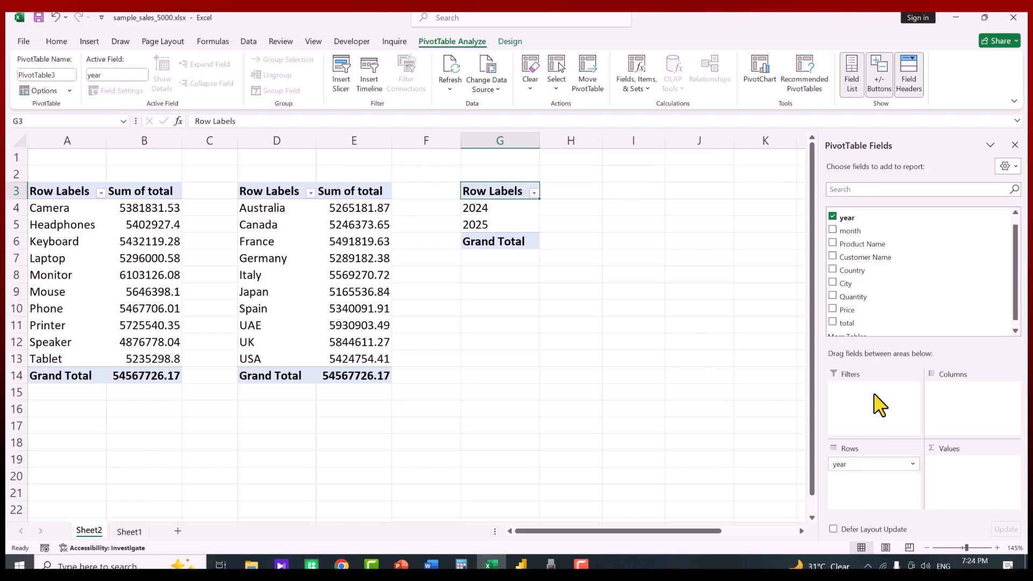
pyautogui.moveTo(867, 323); pyautogui.dragTo(975, 469)
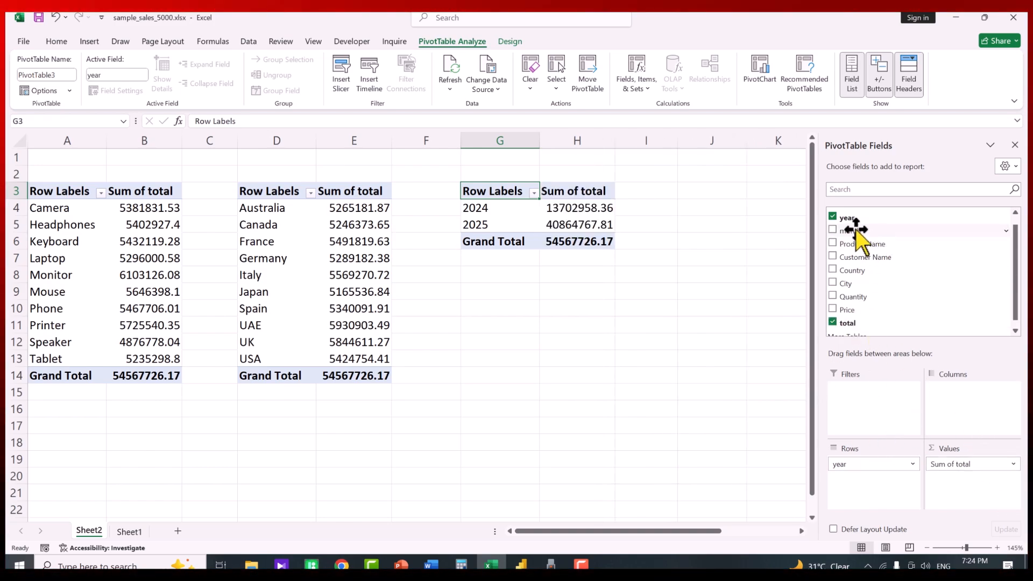
pyautogui.moveTo(851, 229); pyautogui.dragTo(969, 411)
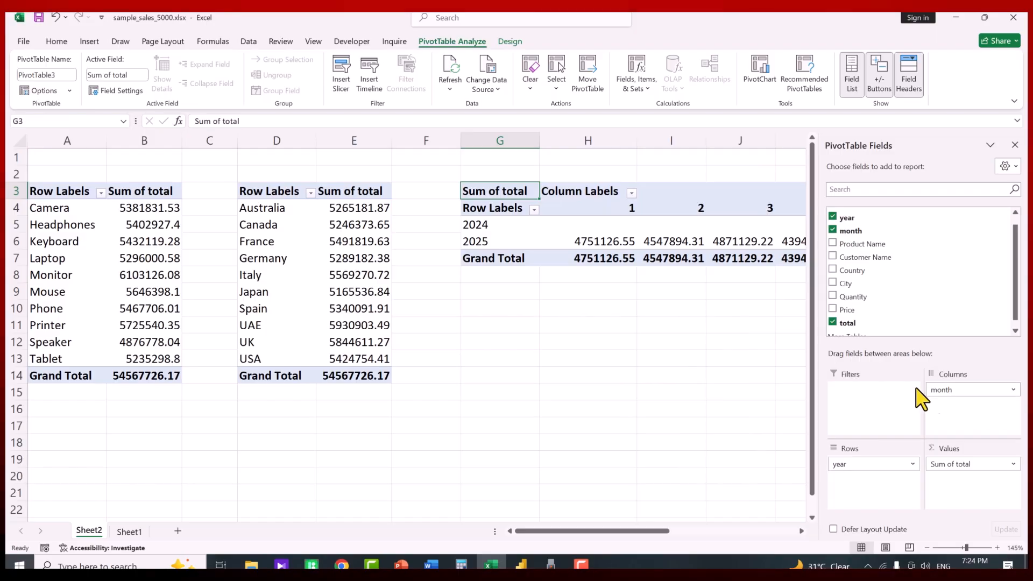
pyautogui.moveTo(964, 390); pyautogui.dragTo(873, 487)
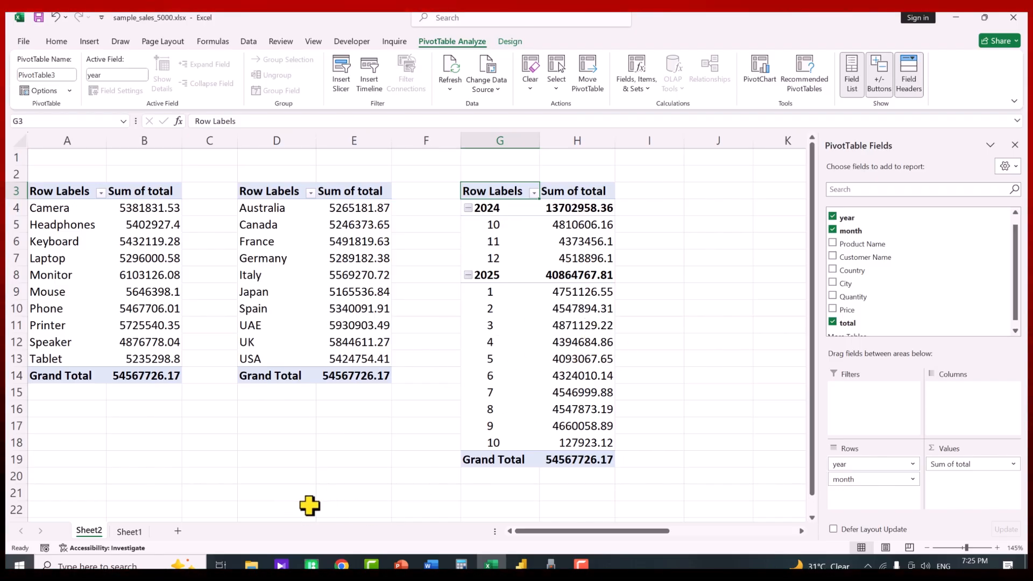
pyautogui.click(178, 532)
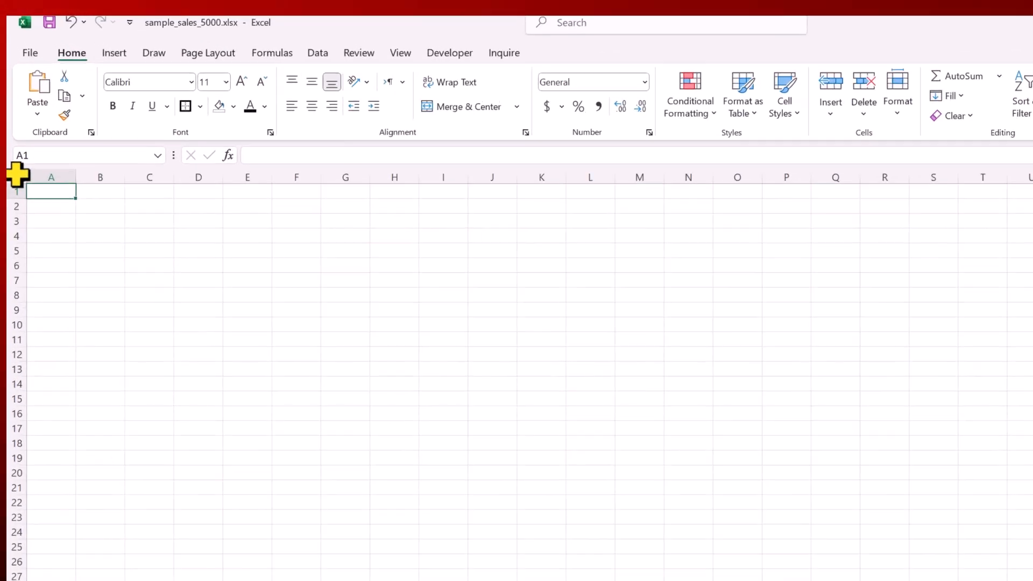
# Select all of Sheet3 and fill every cell with dark navy blue
pyautogui.click(16, 177)
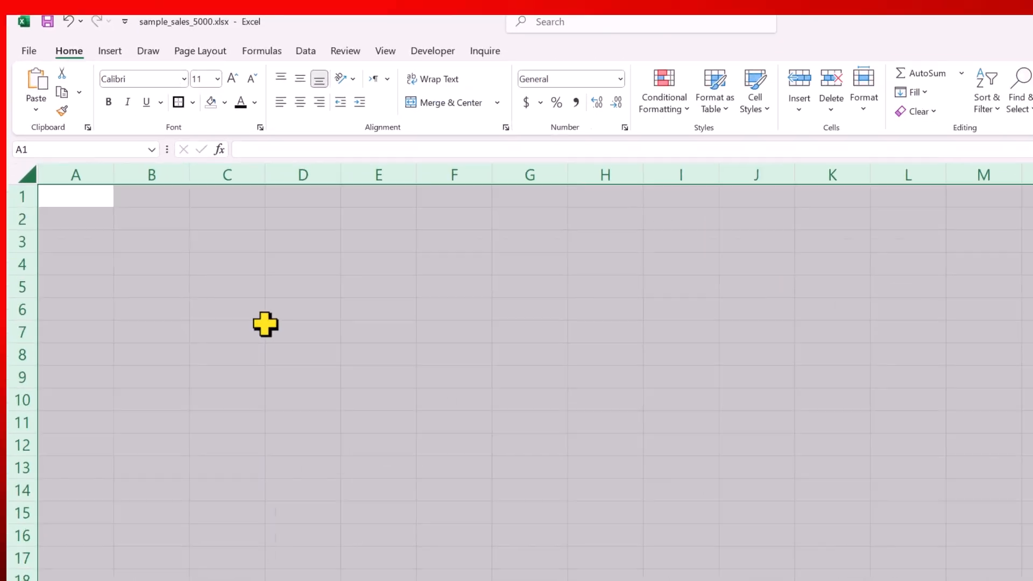
pyautogui.click(183, 83)
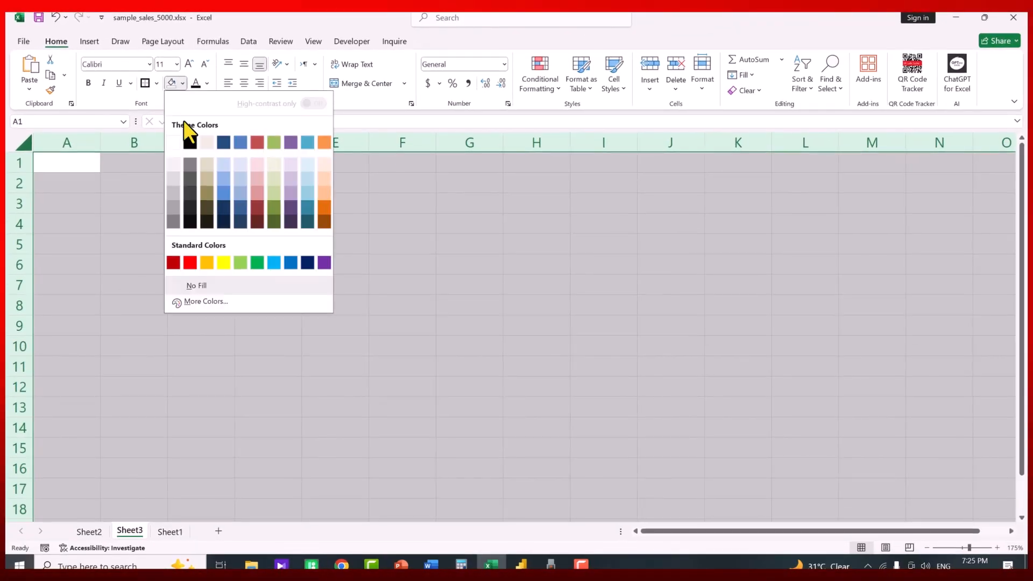
pyautogui.click(308, 262)
pyautogui.click(291, 250)
pyautogui.keyDown('ctrl'); pyautogui.scroll(-3, 310, 255); pyautogui.keyUp('ctrl')
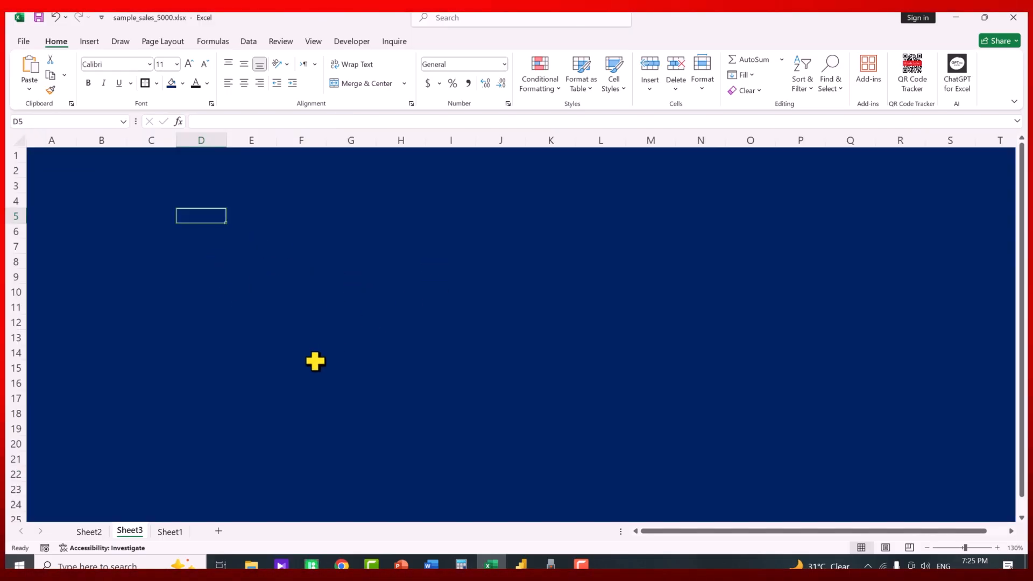
# On Sheet2, insert a clustered column chart from the product sales pivot table
pyautogui.click(89, 532)
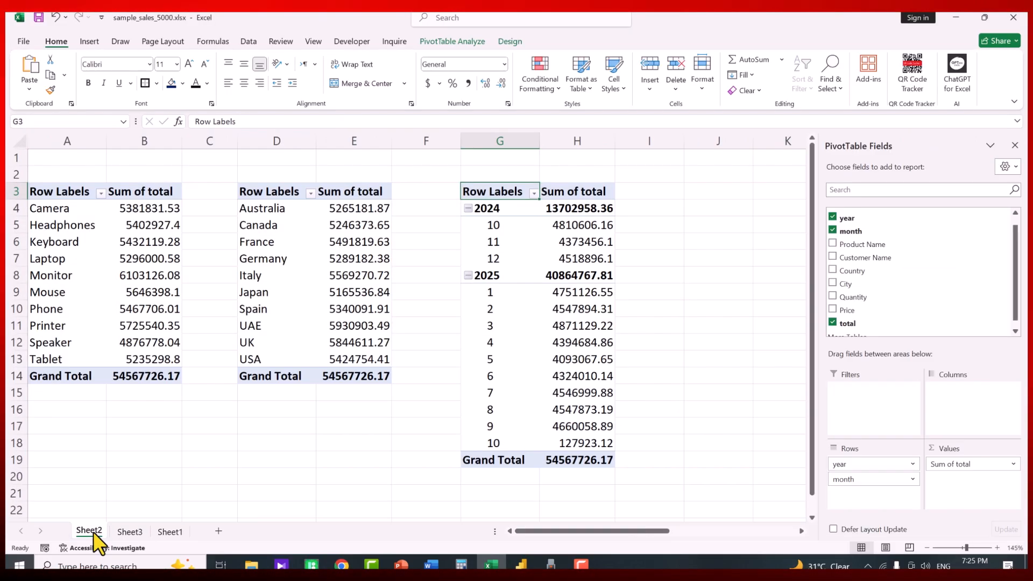
pyautogui.click(131, 240)
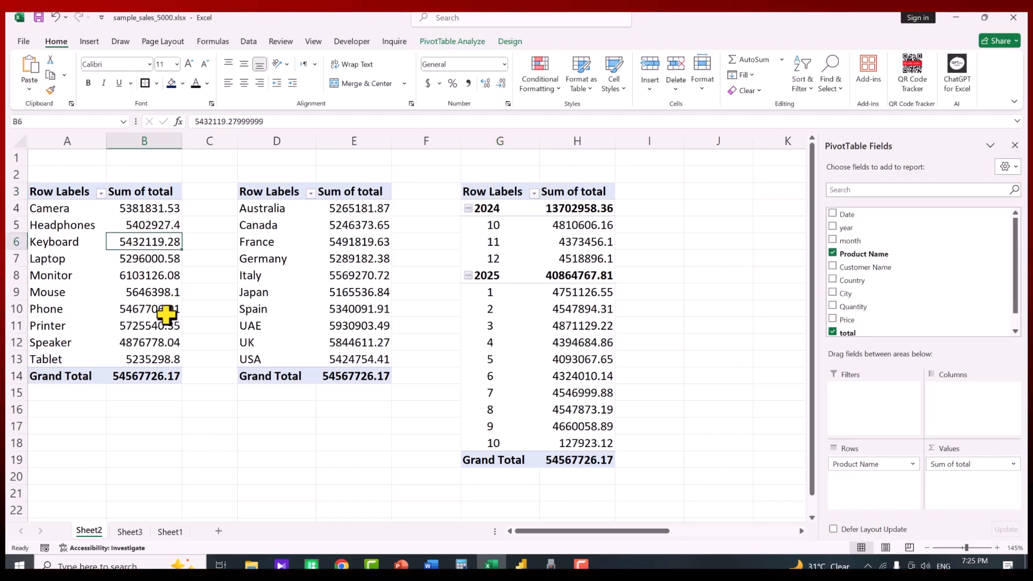
pyautogui.click(89, 42)
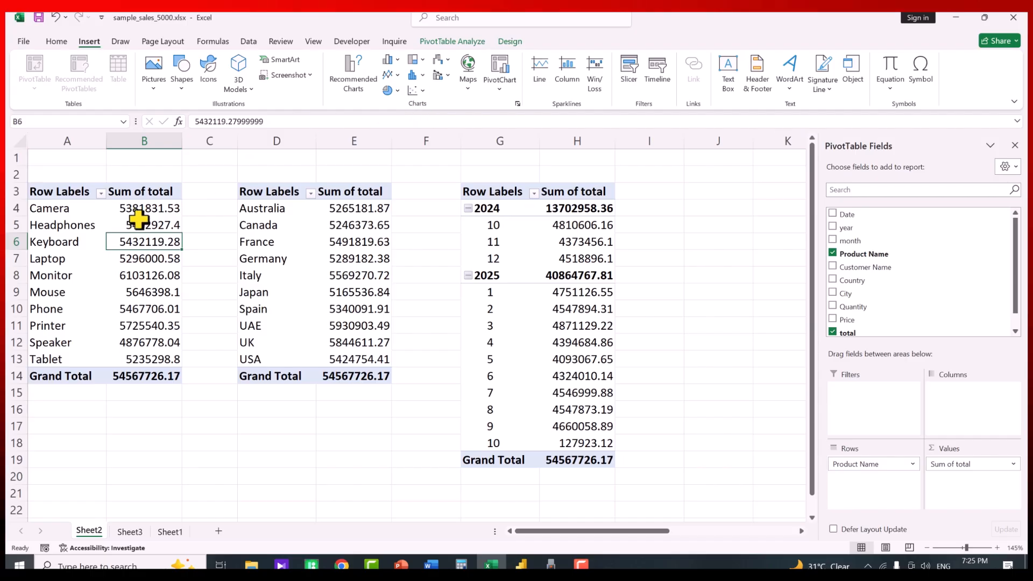
pyautogui.click(401, 59)
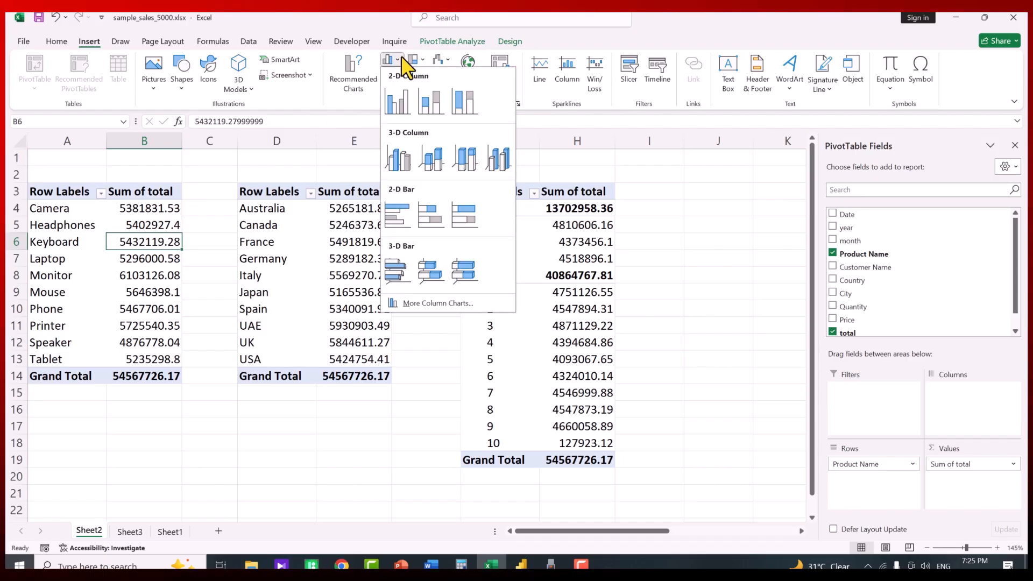
pyautogui.click(399, 102)
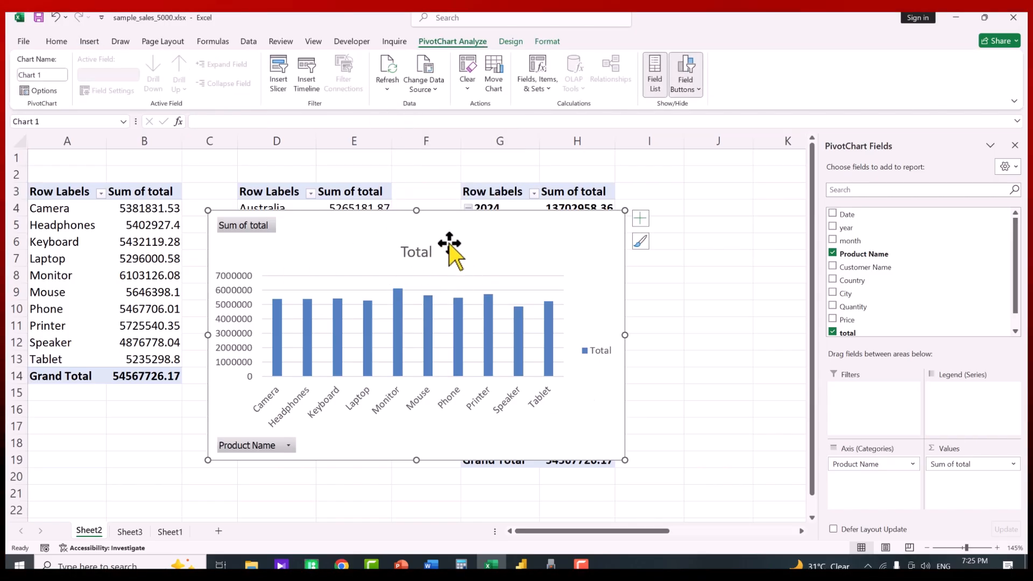
# Delete the chart's 'Total' title and hide the Field List and field buttons
pyautogui.click(420, 256)
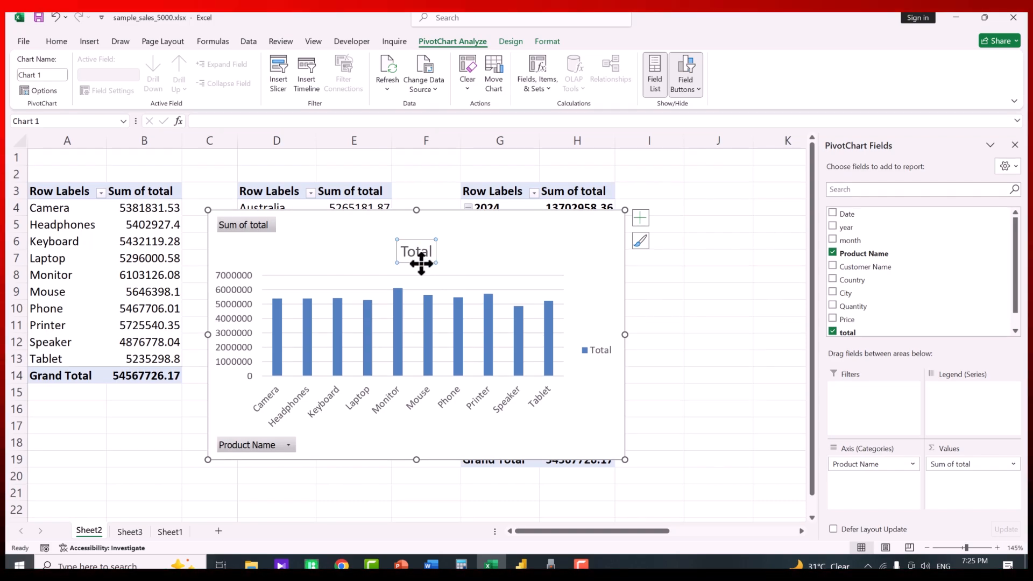
pyautogui.press('Delete')
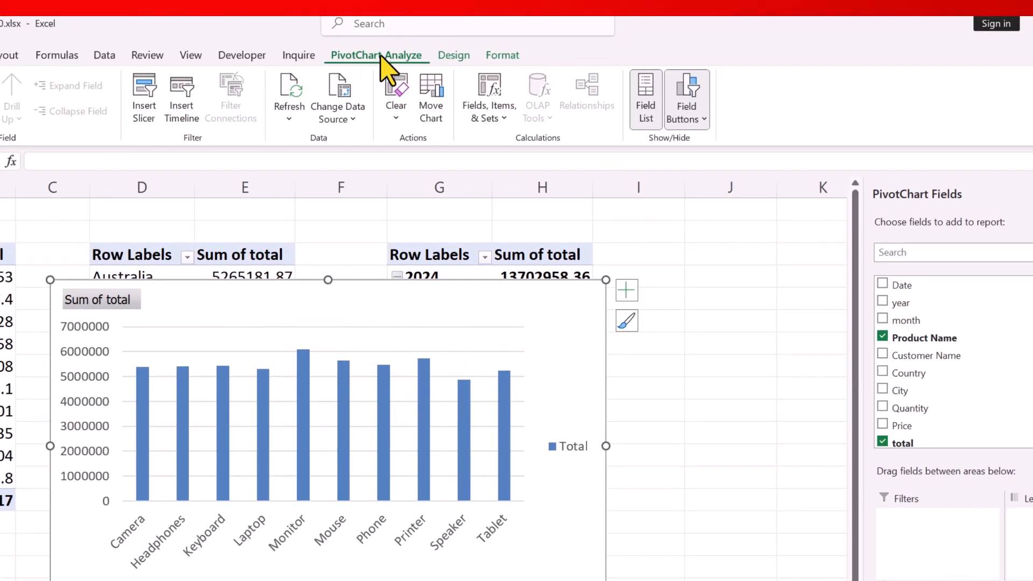
pyautogui.click(646, 89)
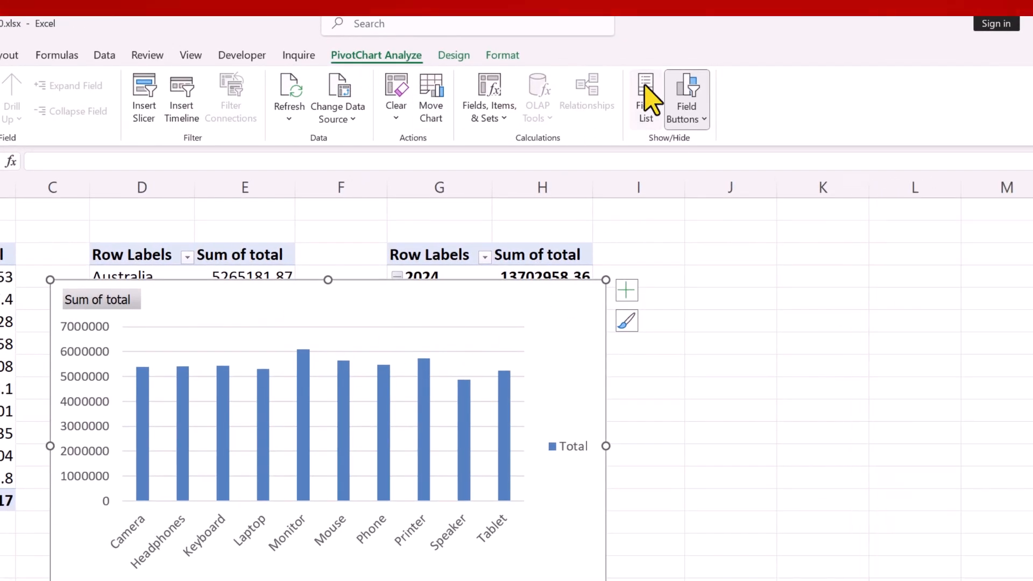
pyautogui.click(693, 97)
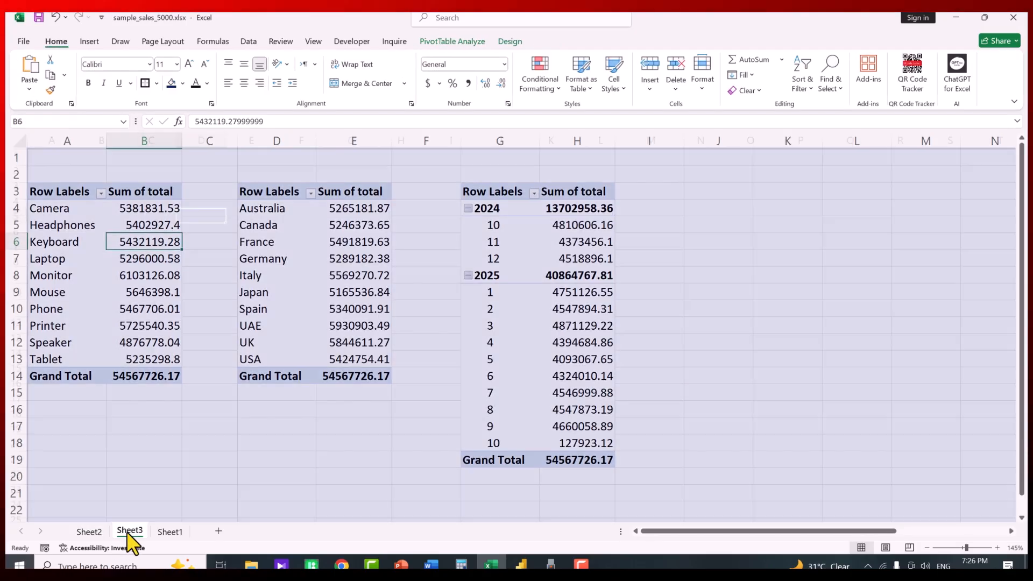
# Paste the product sales chart onto navy Sheet3 and drag it further right
pyautogui.click(130, 532)
pyautogui.hotkey('ctrl', 'v')
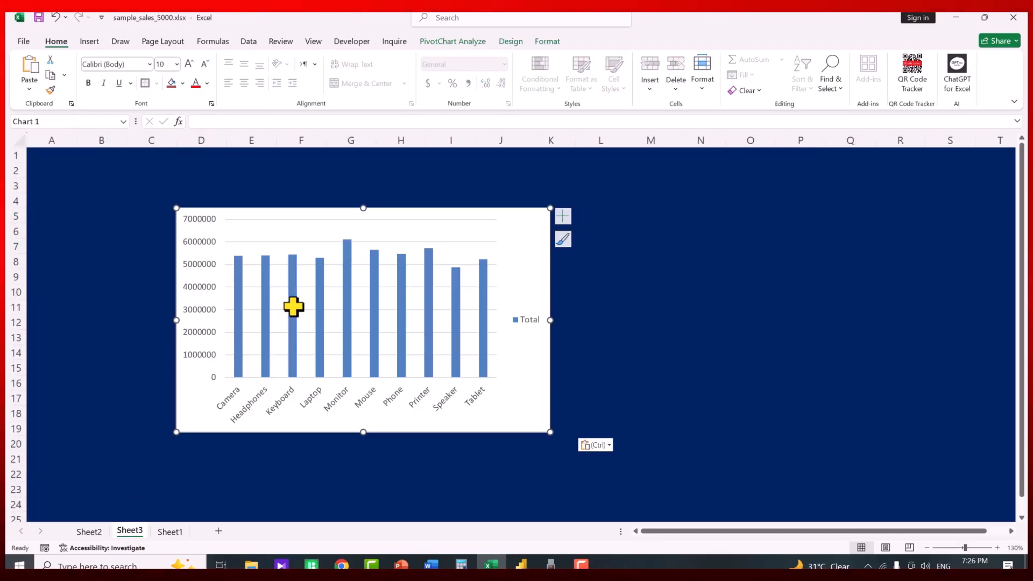
pyautogui.moveTo(253, 212); pyautogui.dragTo(405, 209)
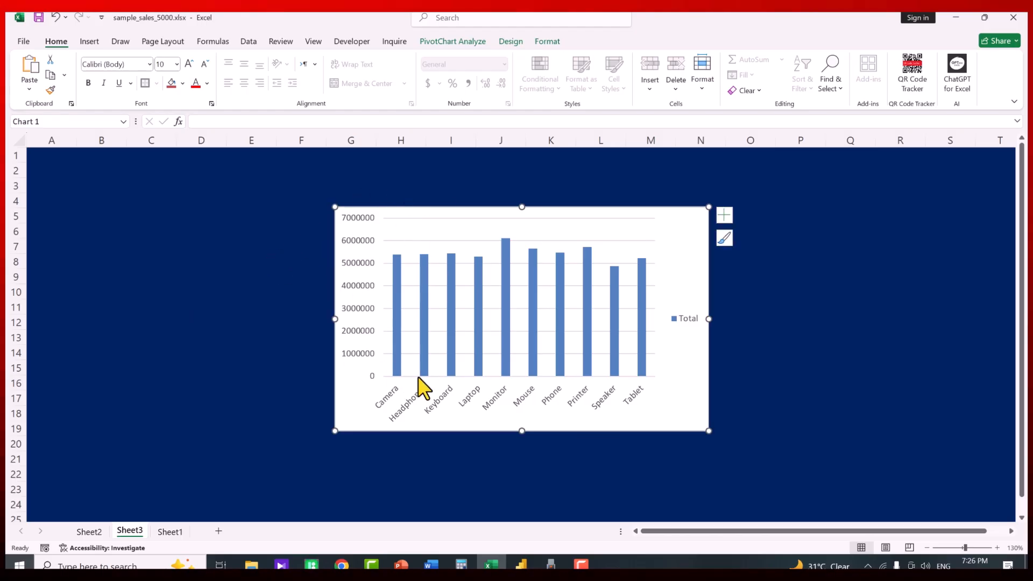
pyautogui.scroll(-2, 210, 244)
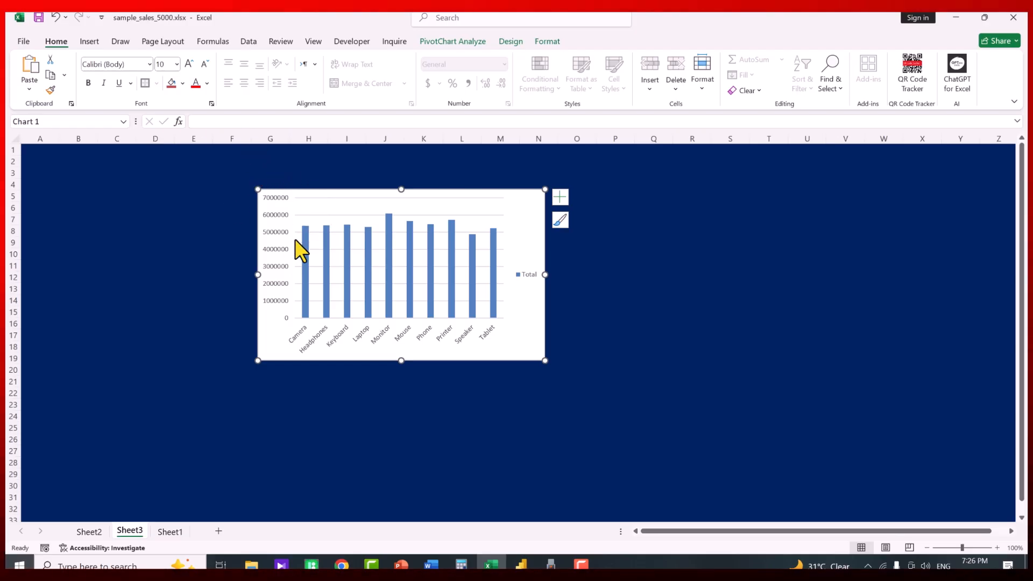
# Draw a large rounded rectangle across the sheet, soften its corners, and shift it top-left
pyautogui.click(88, 43)
pyautogui.click(182, 81)
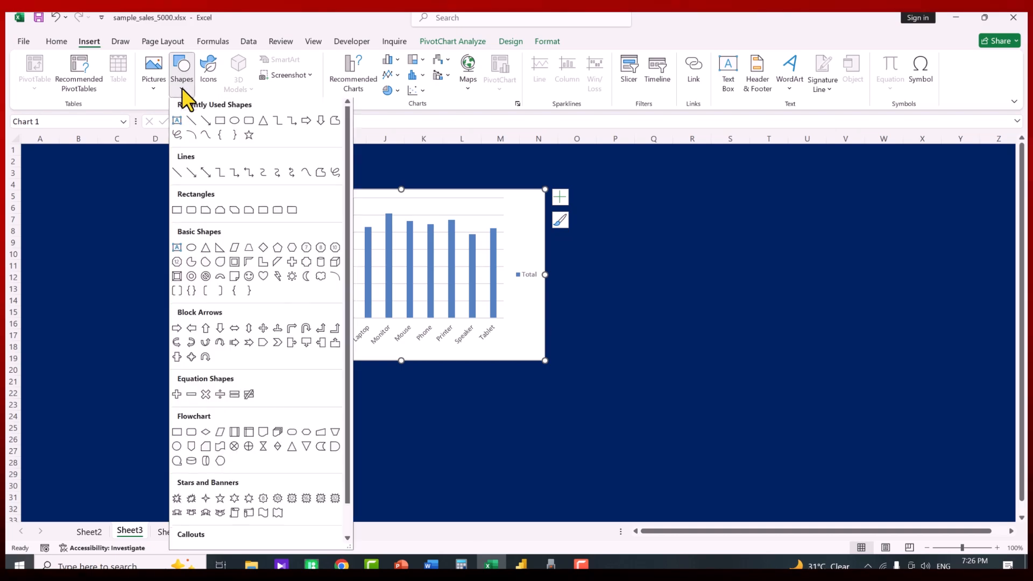
pyautogui.click(248, 123)
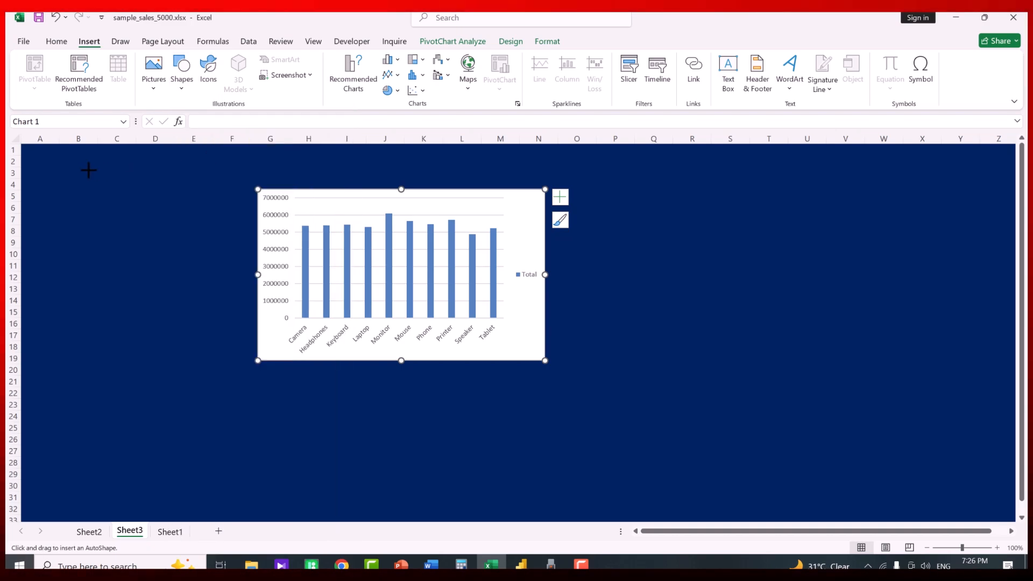
pyautogui.moveTo(65, 156); pyautogui.dragTo(807, 502)
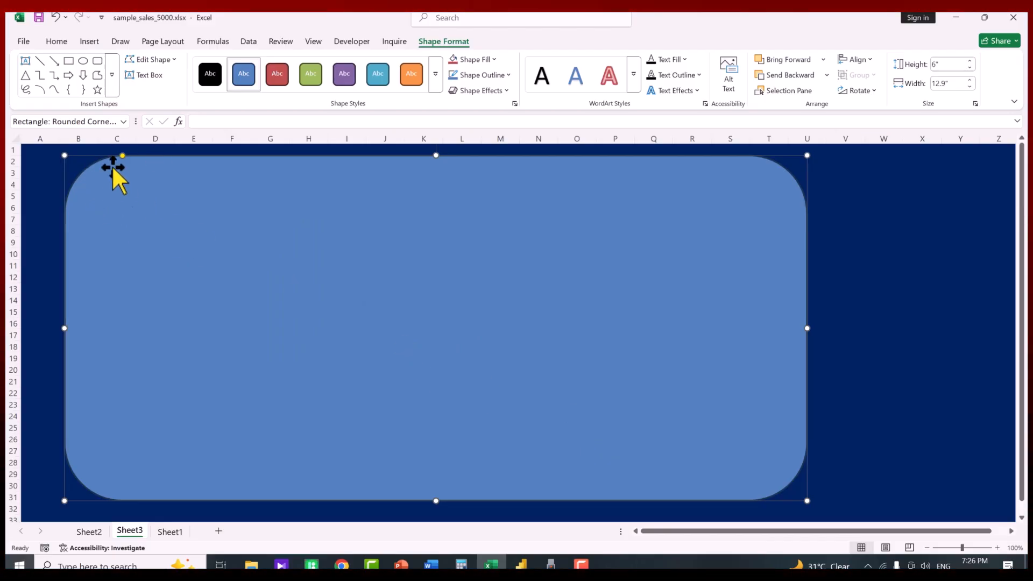
pyautogui.moveTo(122, 155); pyautogui.dragTo(76, 159)
pyautogui.moveTo(123, 249); pyautogui.dragTo(100, 244)
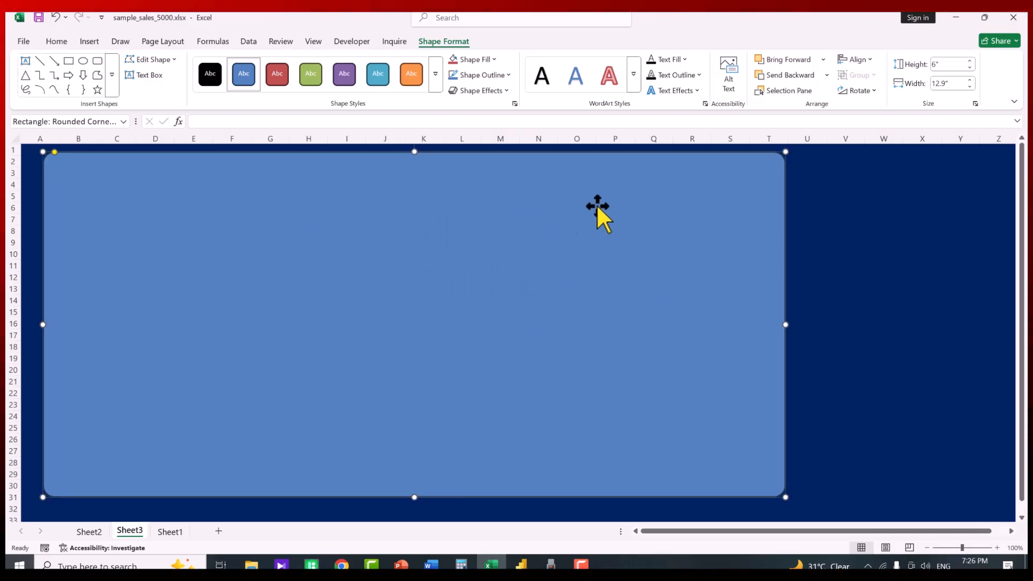
# Give the rounded rectangle a light pink fill with 70% transparency
pyautogui.rightClick(641, 208)
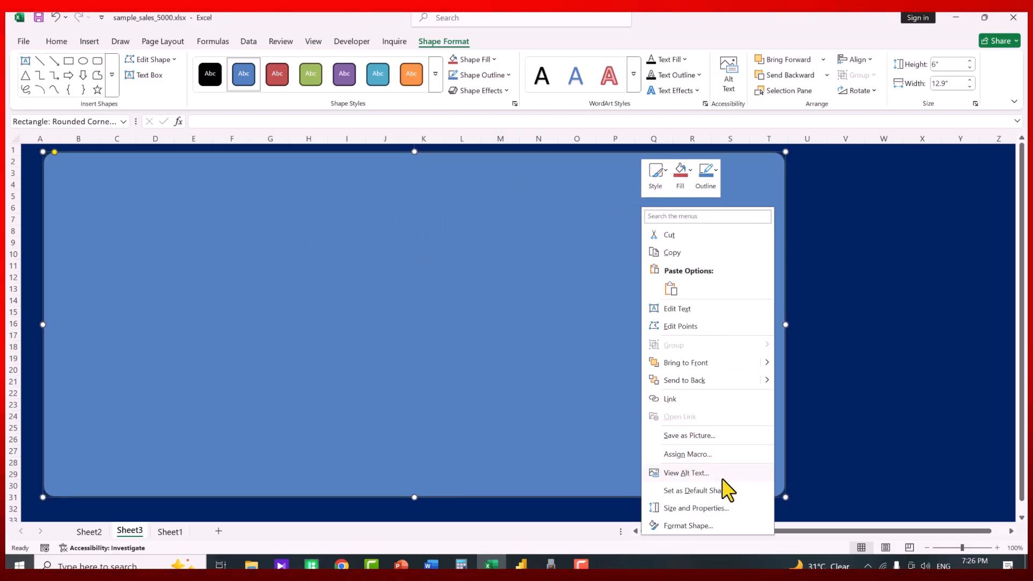
pyautogui.click(694, 527)
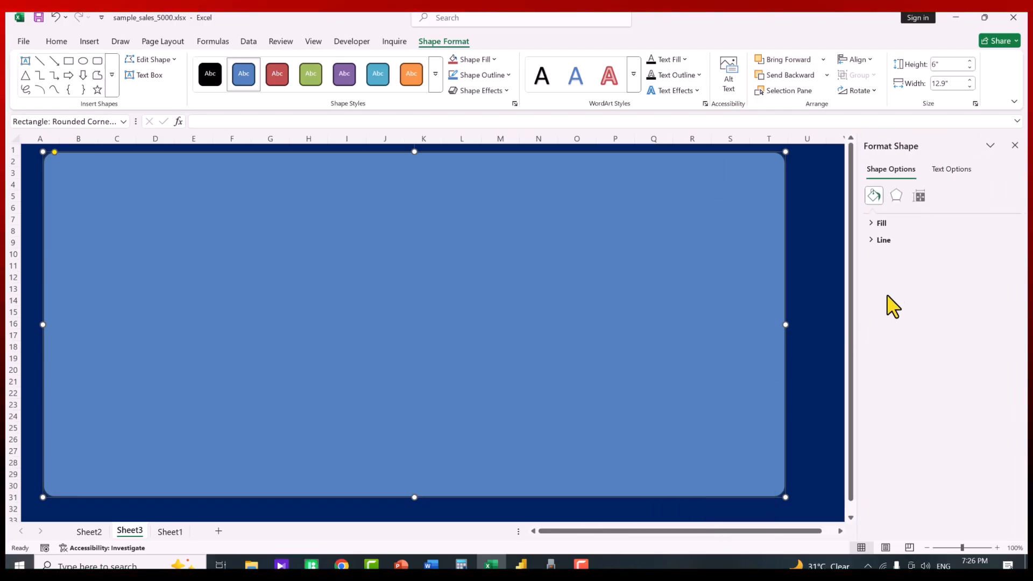
pyautogui.click(880, 223)
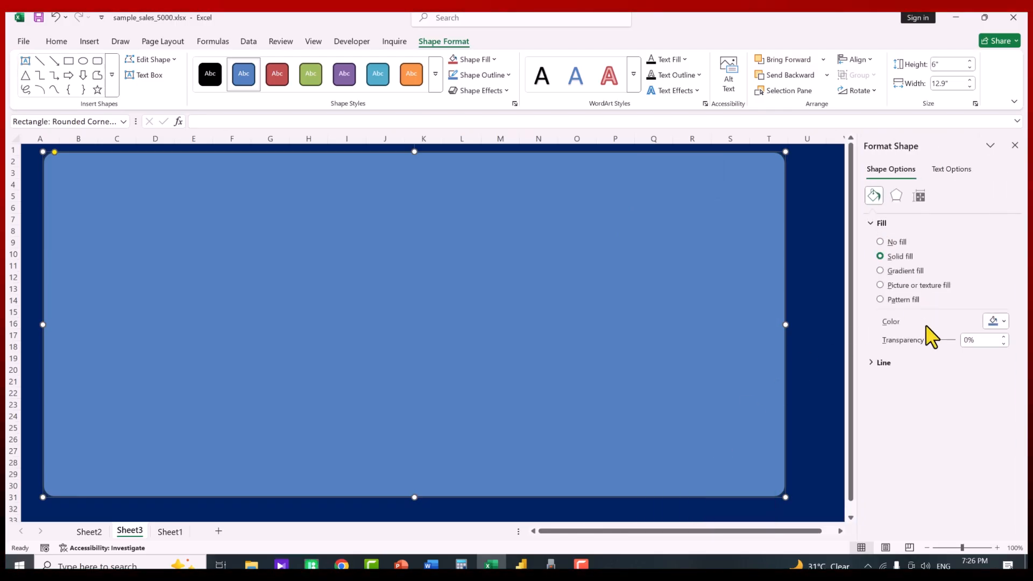
pyautogui.moveTo(932, 343); pyautogui.dragTo(948, 344)
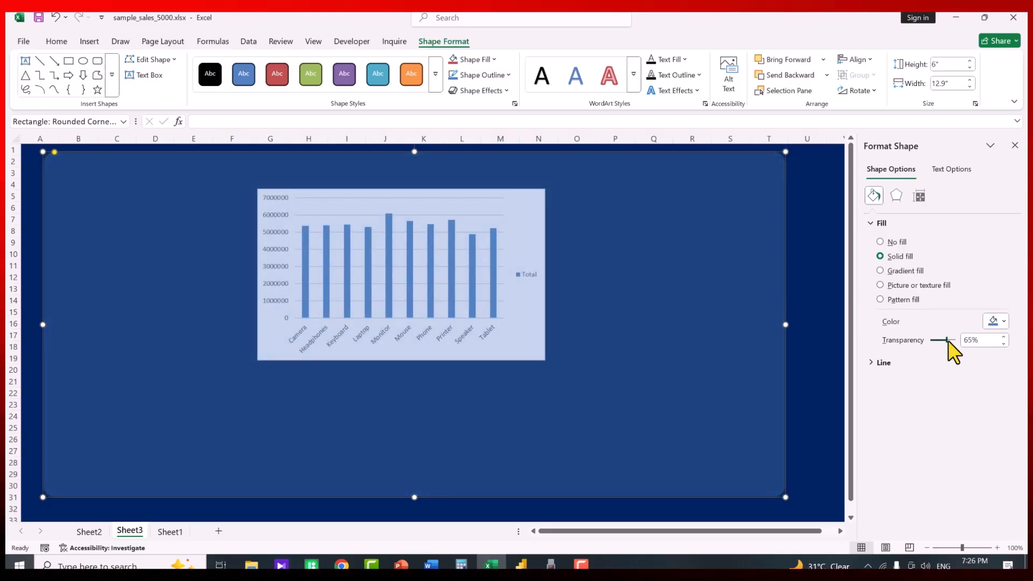
pyautogui.click(996, 326)
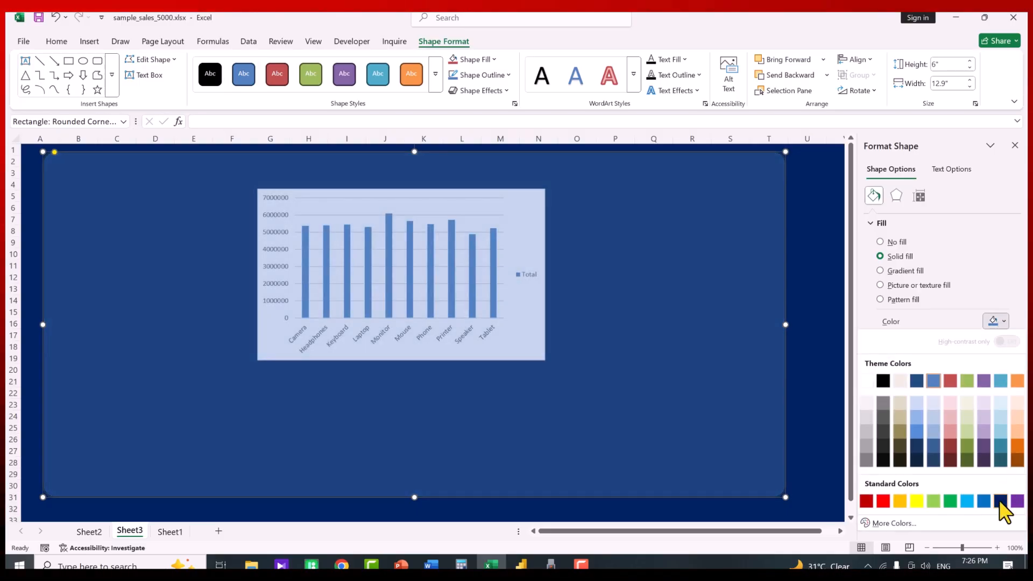
pyautogui.click(946, 428)
pyautogui.hotkey('ctrl', 'z')
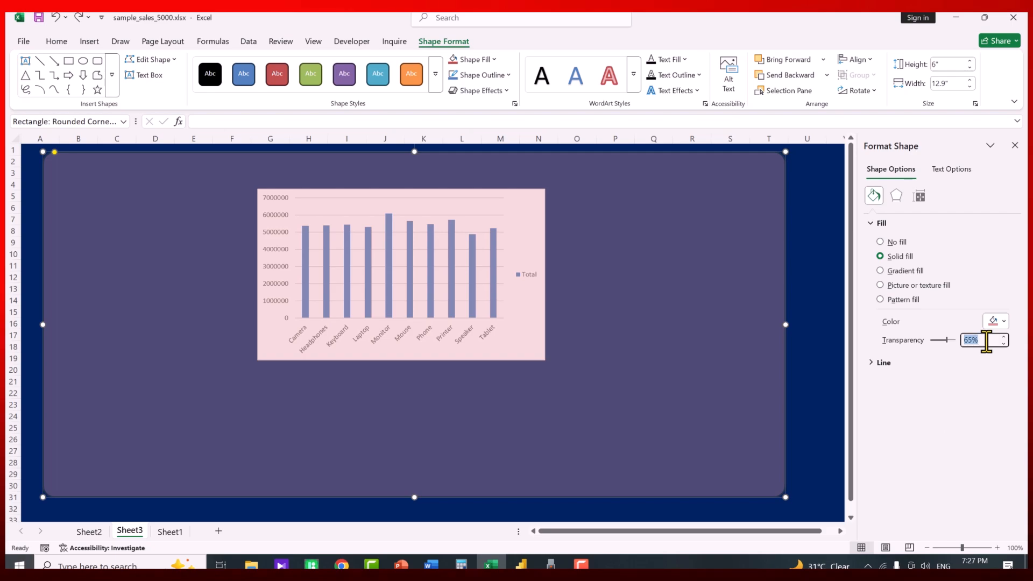
pyautogui.write('70')
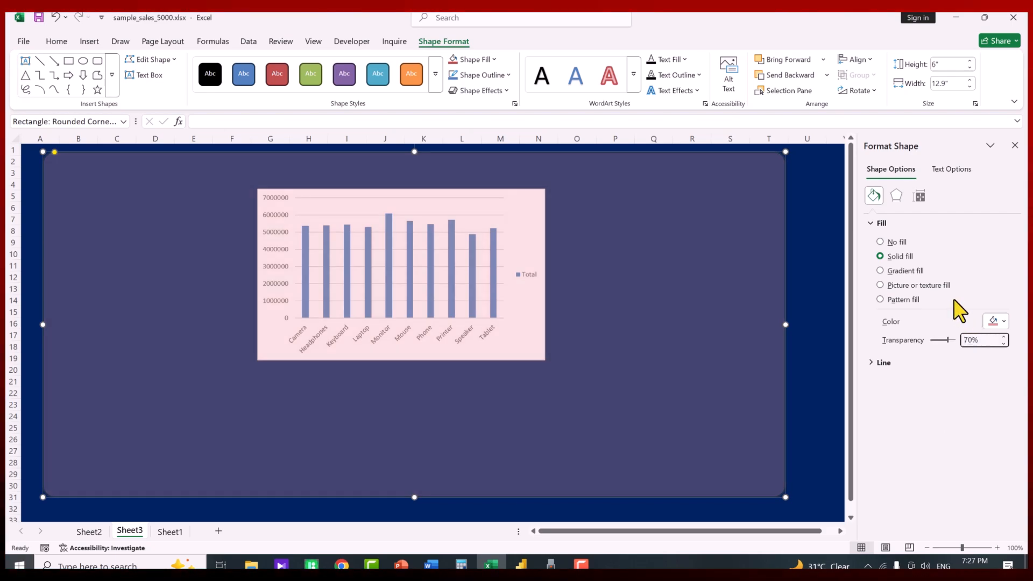
# Send the rounded card backward behind the sales chart and reposition the chart on it
pyautogui.click(878, 223)
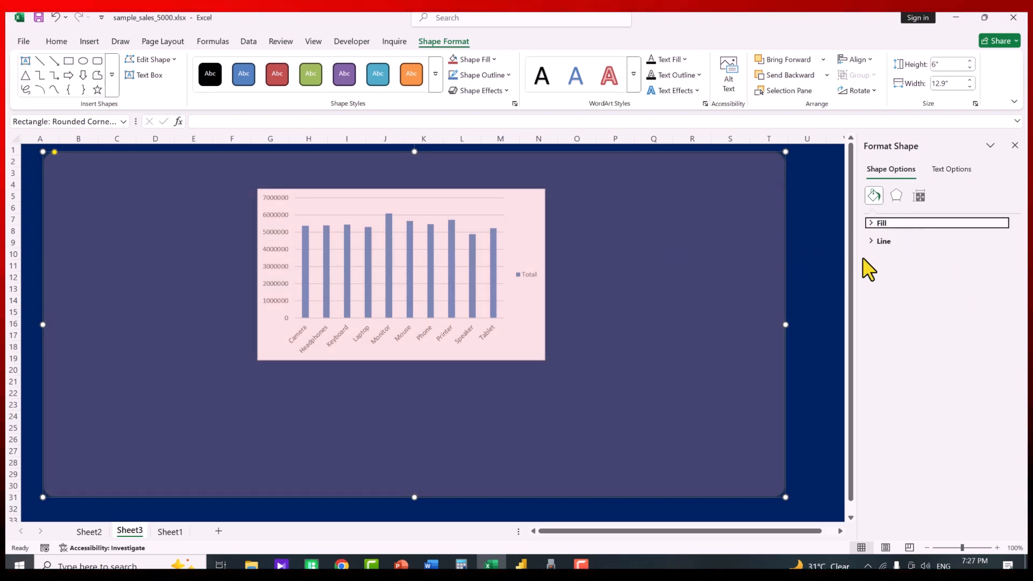
pyautogui.click(882, 240)
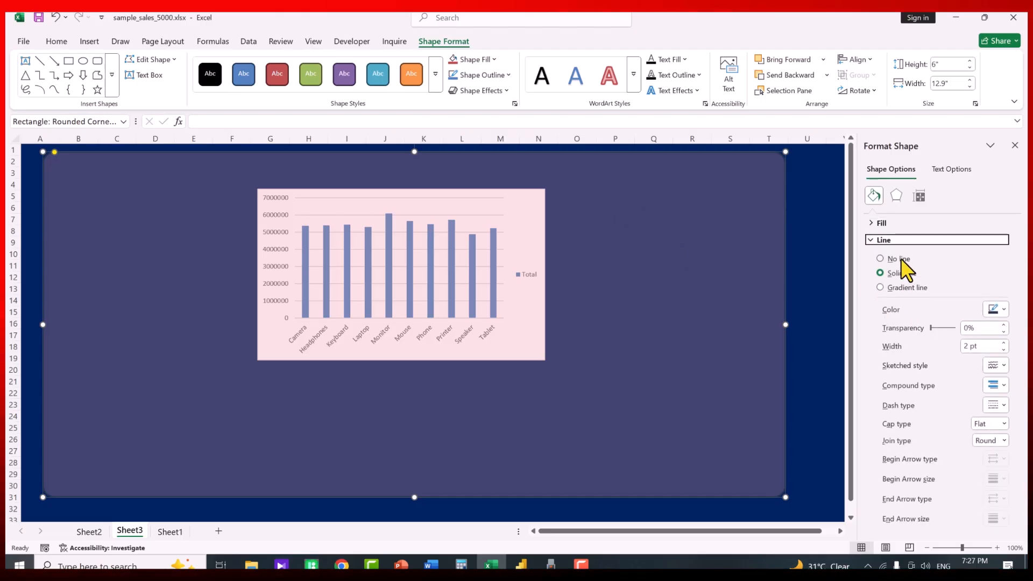
pyautogui.click(872, 240)
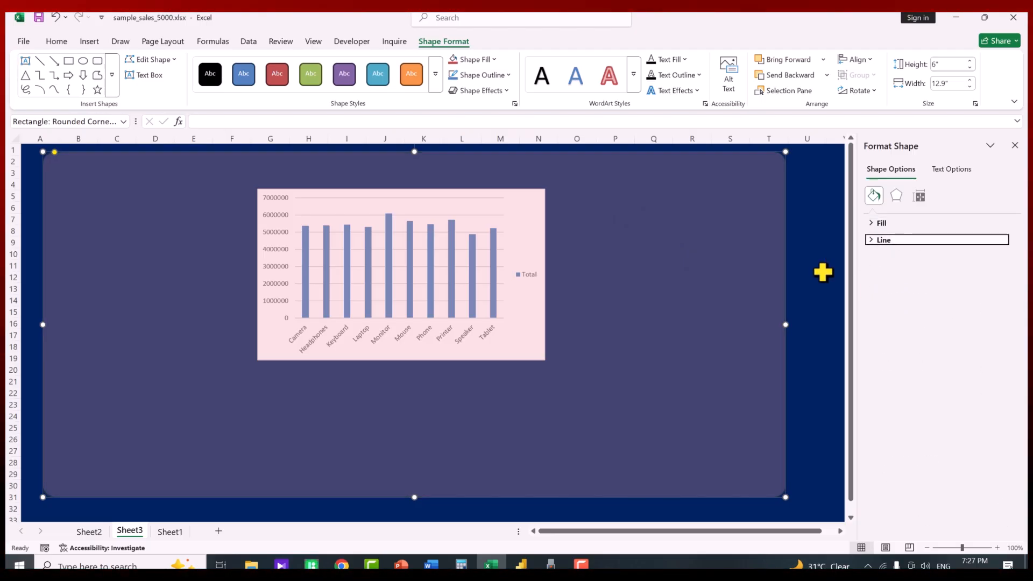
pyautogui.click(817, 248)
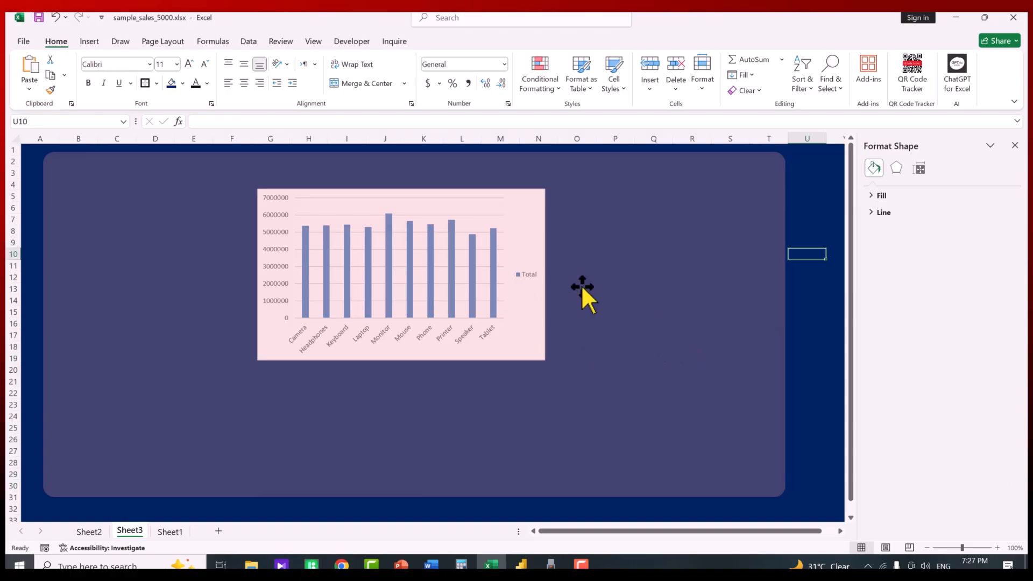
pyautogui.click(662, 241)
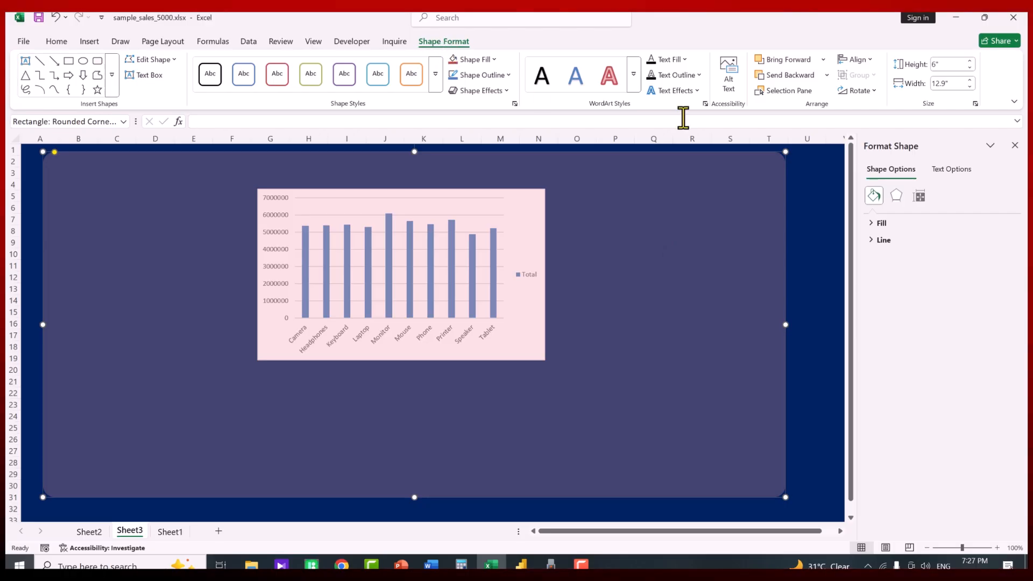
pyautogui.click(805, 77)
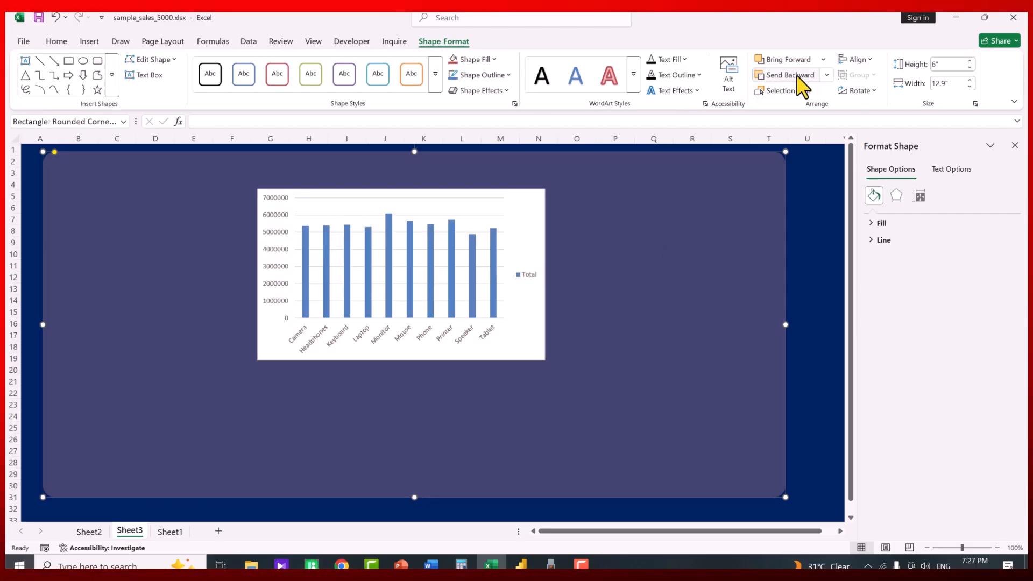
pyautogui.moveTo(546, 214); pyautogui.dragTo(411, 209)
pyautogui.click(390, 277)
# Delete the Total legend and gridlines, set the bar gap width to 13%, and make the chart taller
pyautogui.press('Delete')
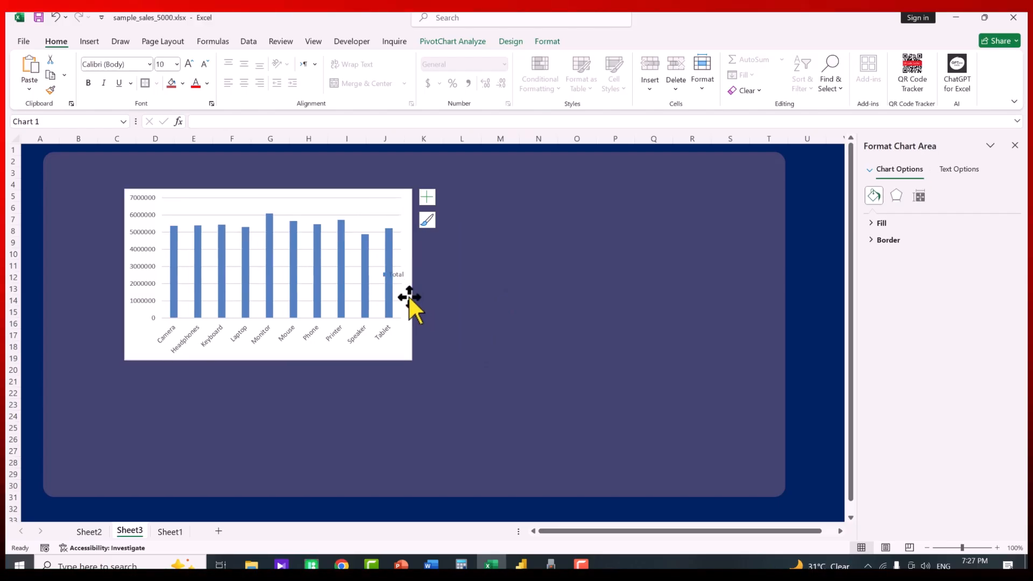
pyautogui.click(368, 215)
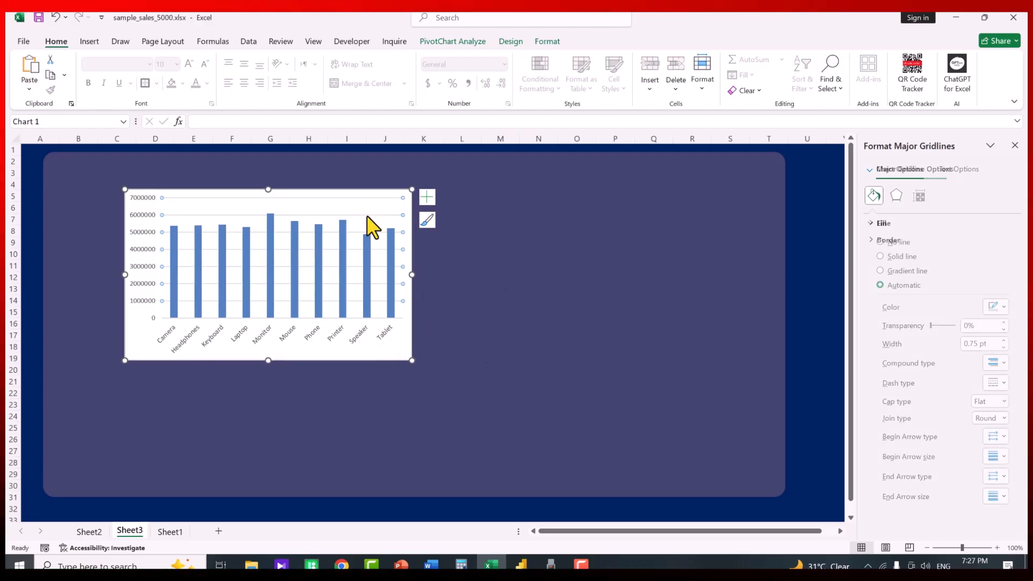
pyautogui.press('Escape')
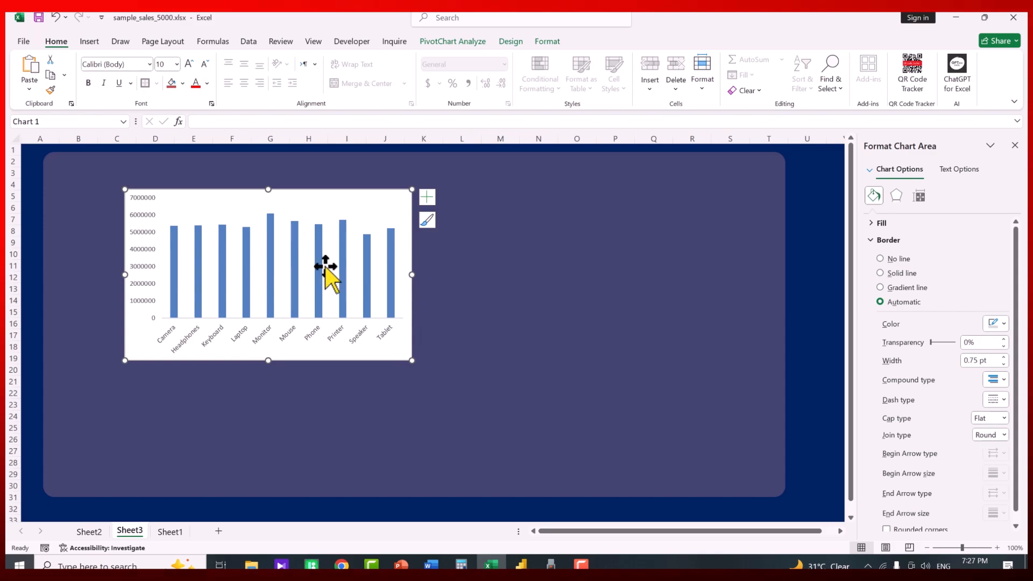
pyautogui.click(295, 235)
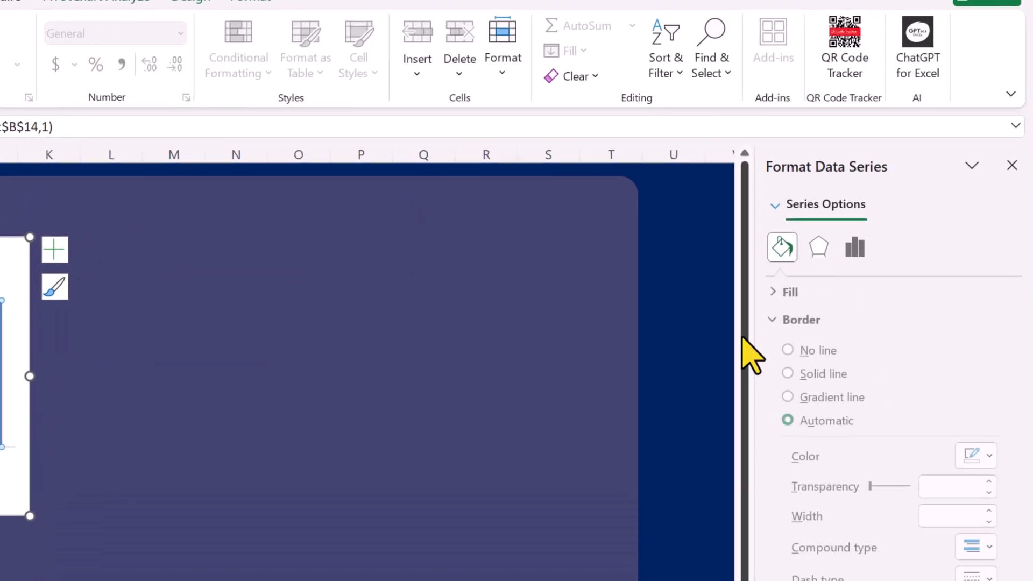
pyautogui.click(855, 247)
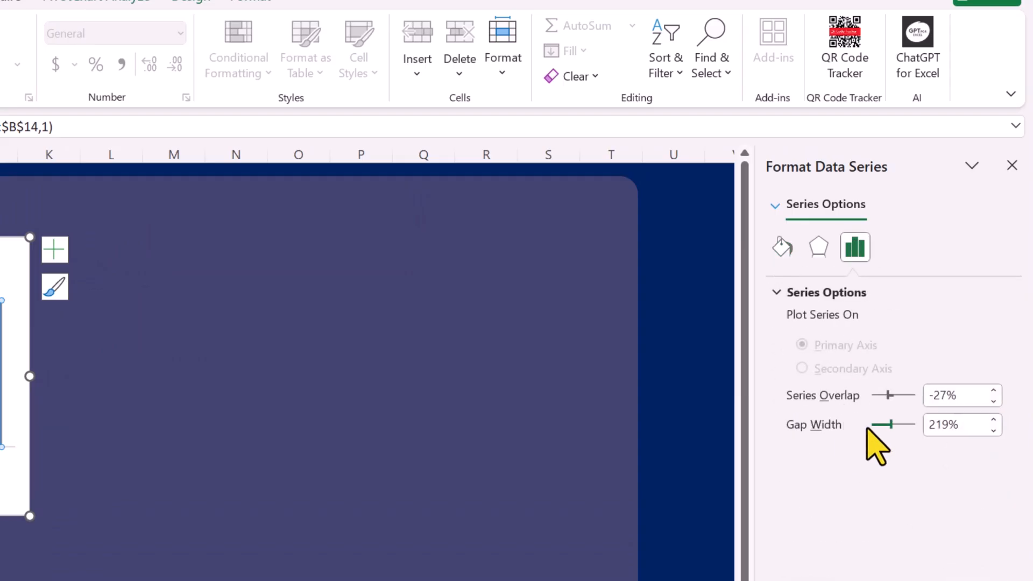
pyautogui.moveTo(890, 424); pyautogui.dragTo(881, 425)
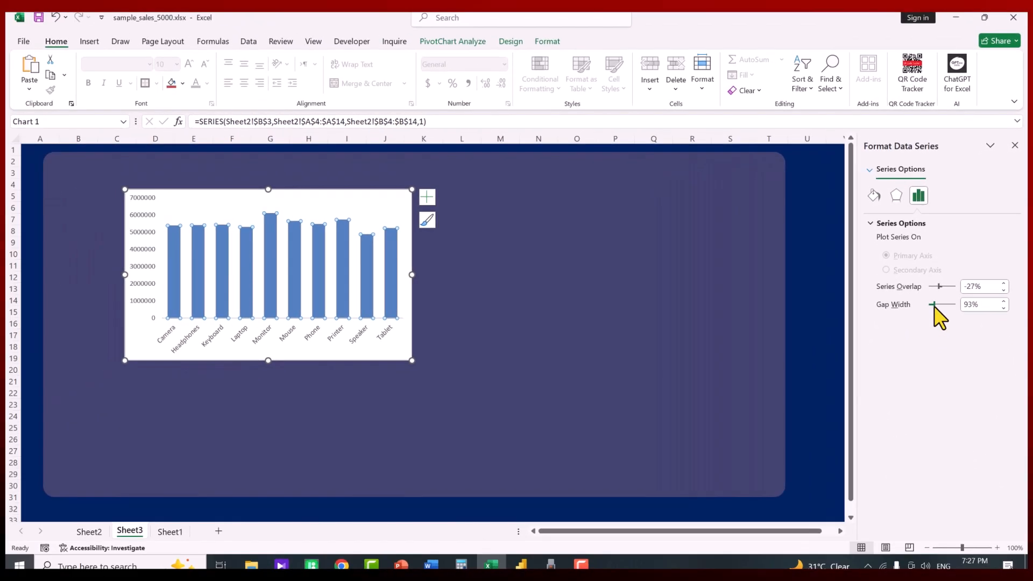
pyautogui.moveTo(935, 308); pyautogui.dragTo(929, 305)
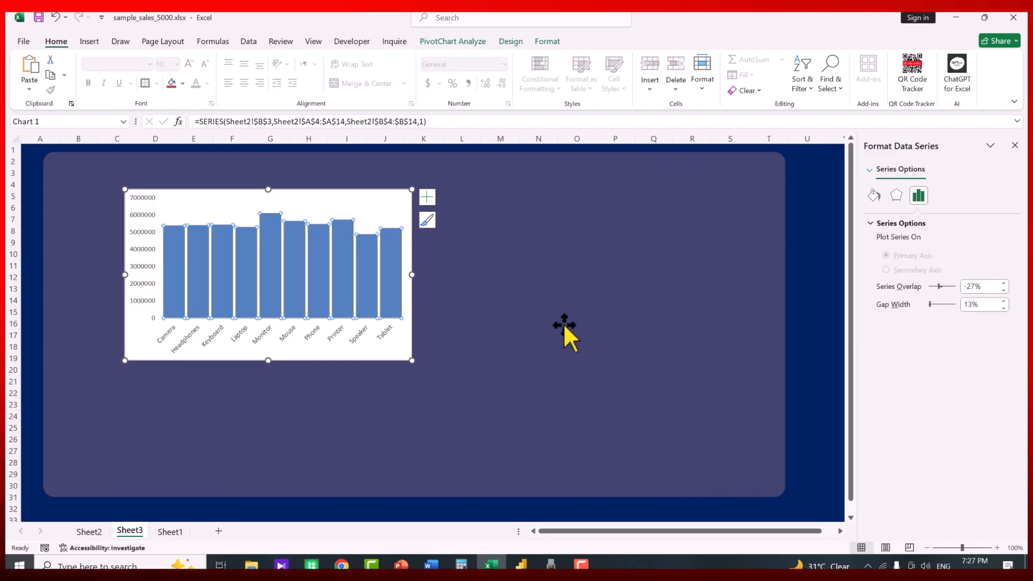
pyautogui.moveTo(407, 364); pyautogui.dragTo(410, 368)
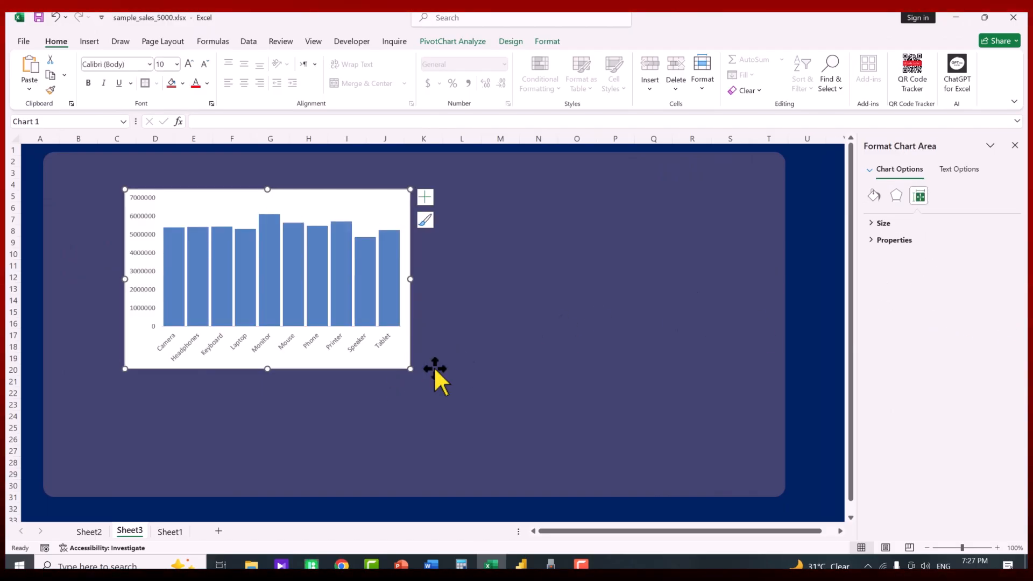
# Make the product axis labels bold dark grey and copy that formatting to the value axis
pyautogui.click(315, 350)
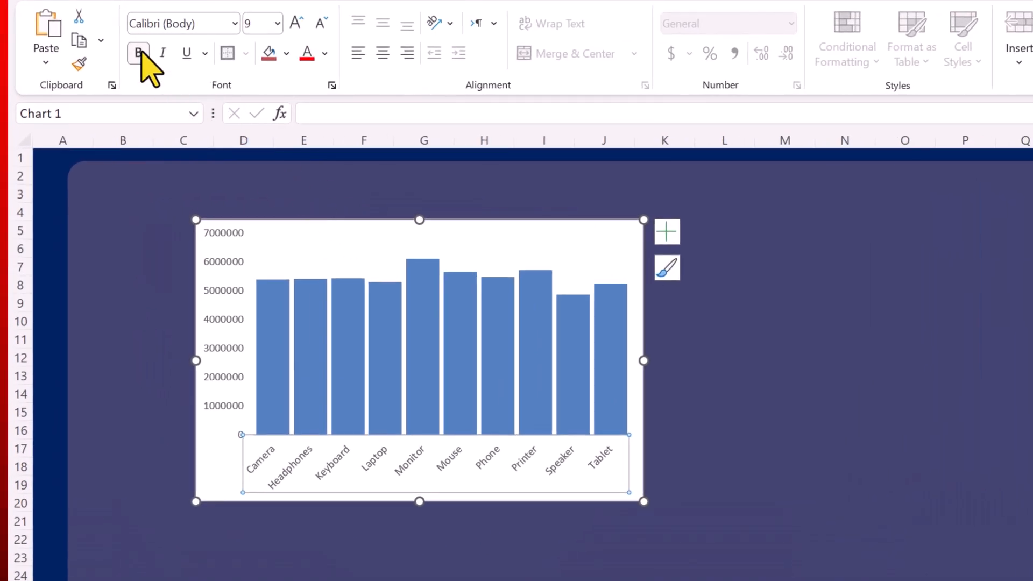
pyautogui.click(139, 53)
pyautogui.click(325, 53)
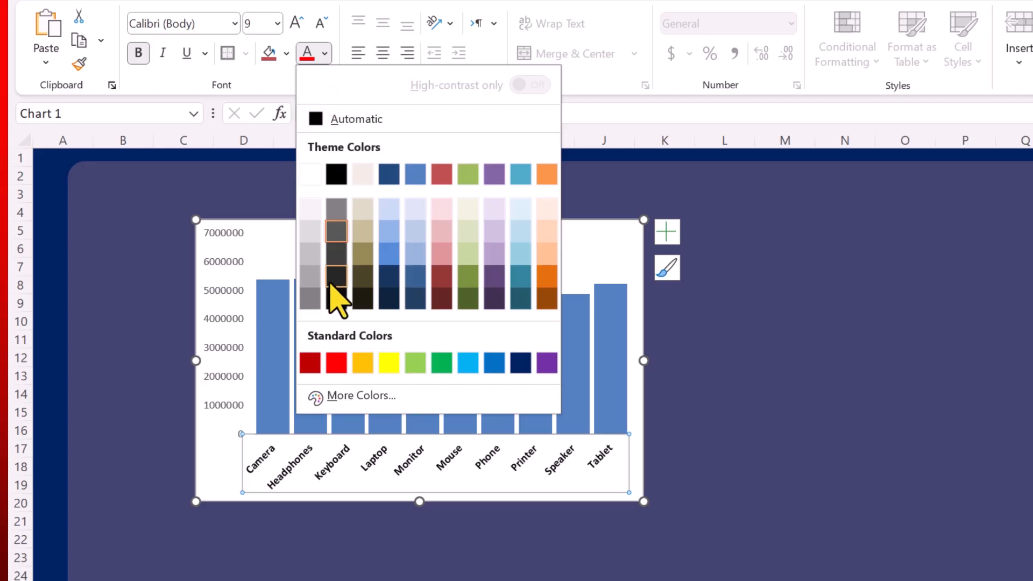
pyautogui.click(334, 280)
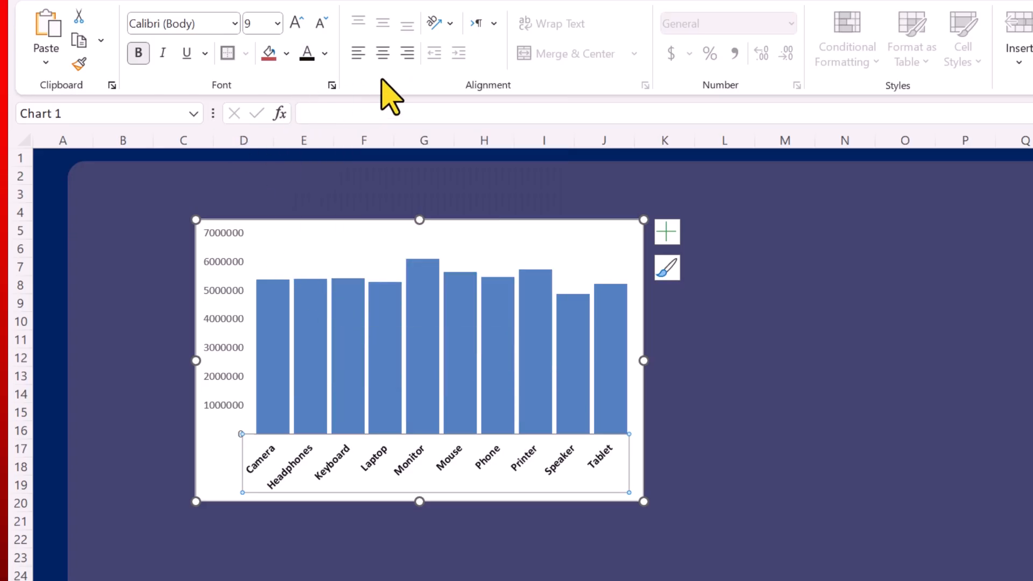
pyautogui.click(79, 63)
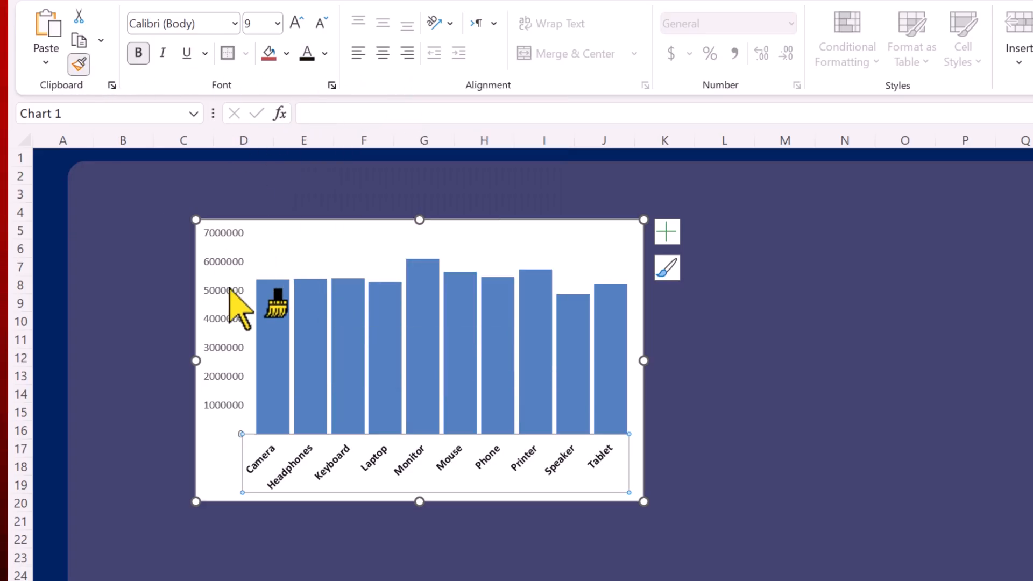
pyautogui.click(224, 264)
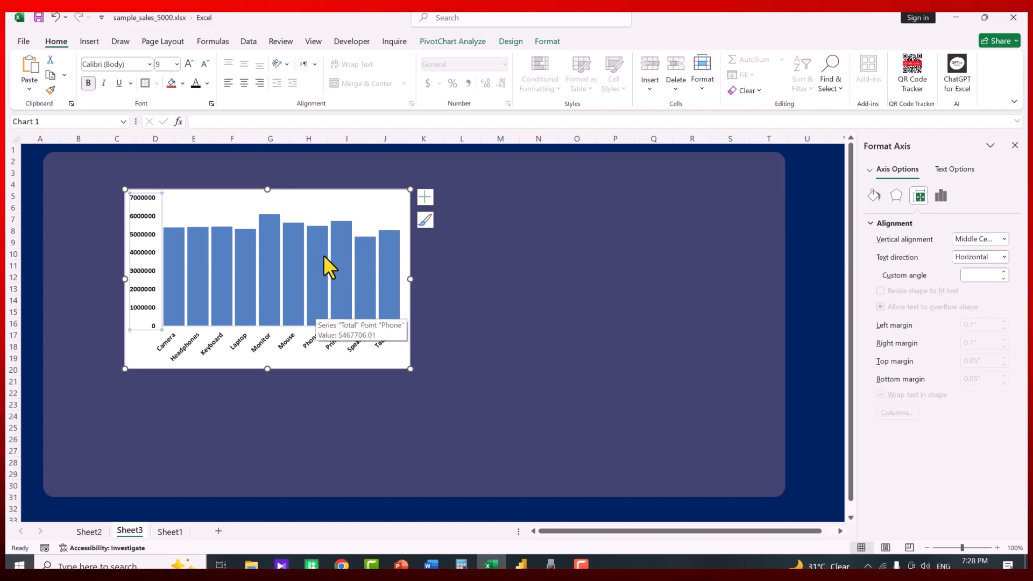
# Add data labels to the bars, rotated 270° and placed at Inside Base
pyautogui.rightClick(316, 244)
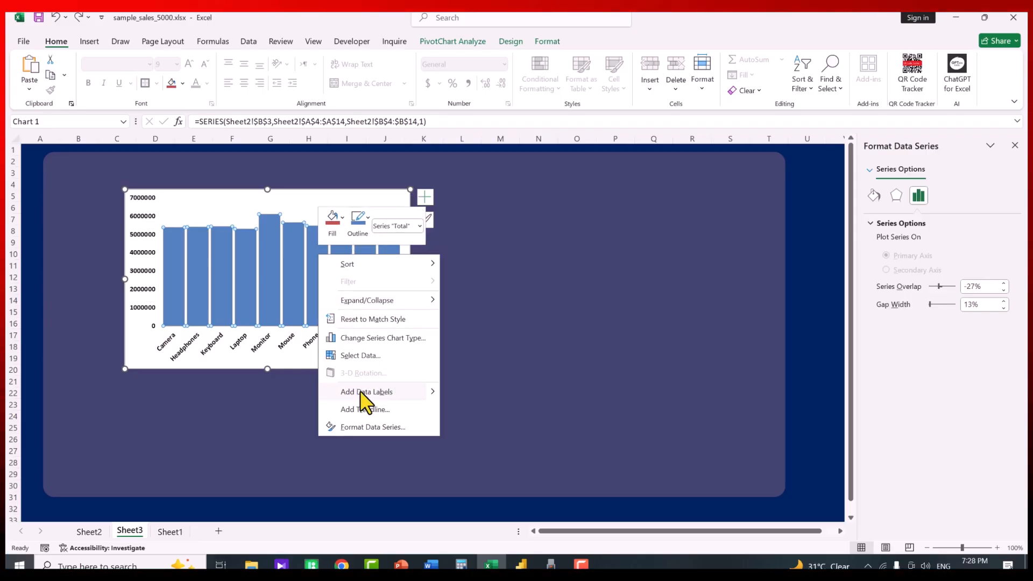
pyautogui.click(360, 392)
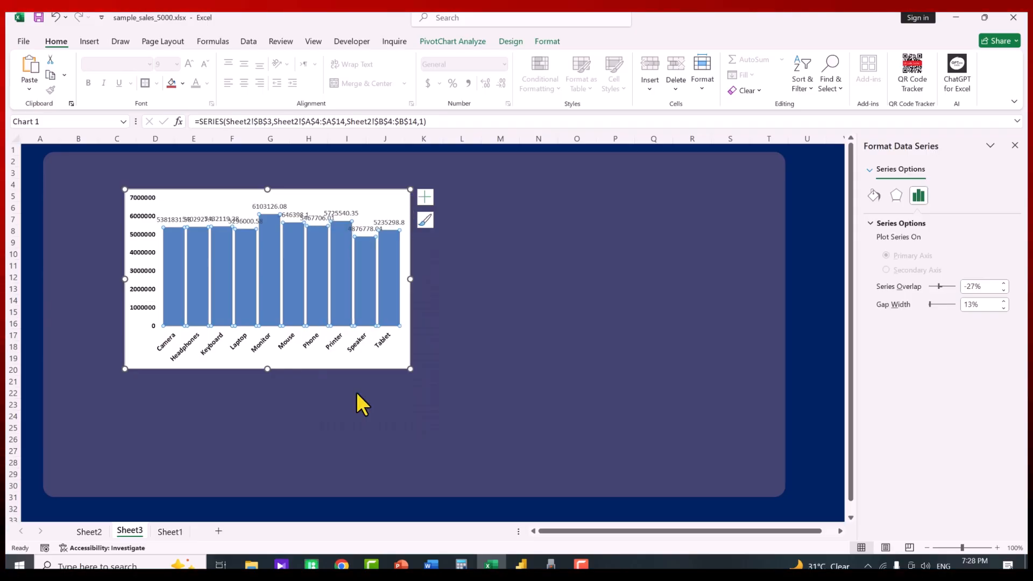
pyautogui.click(316, 216)
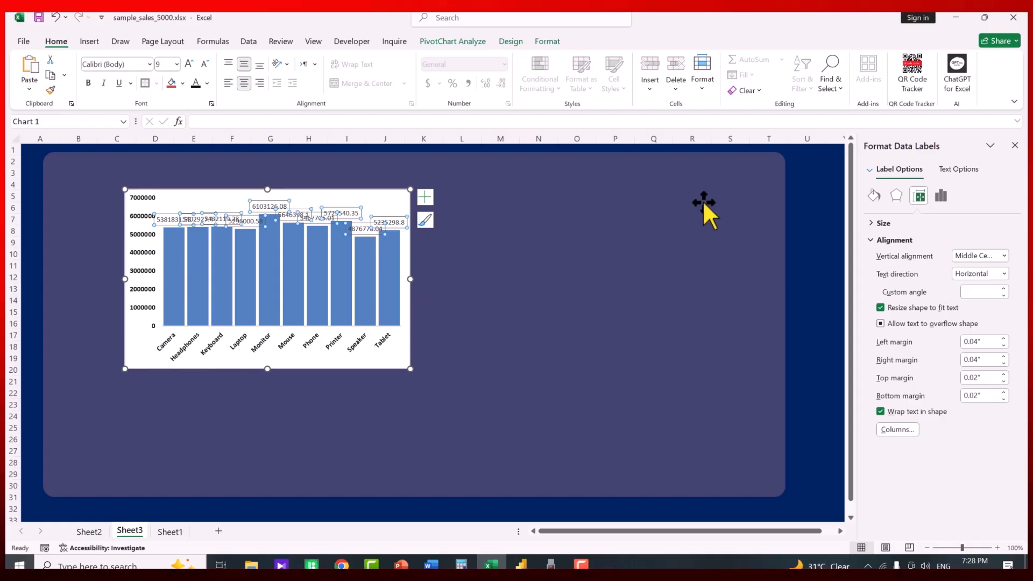
pyautogui.click(963, 170)
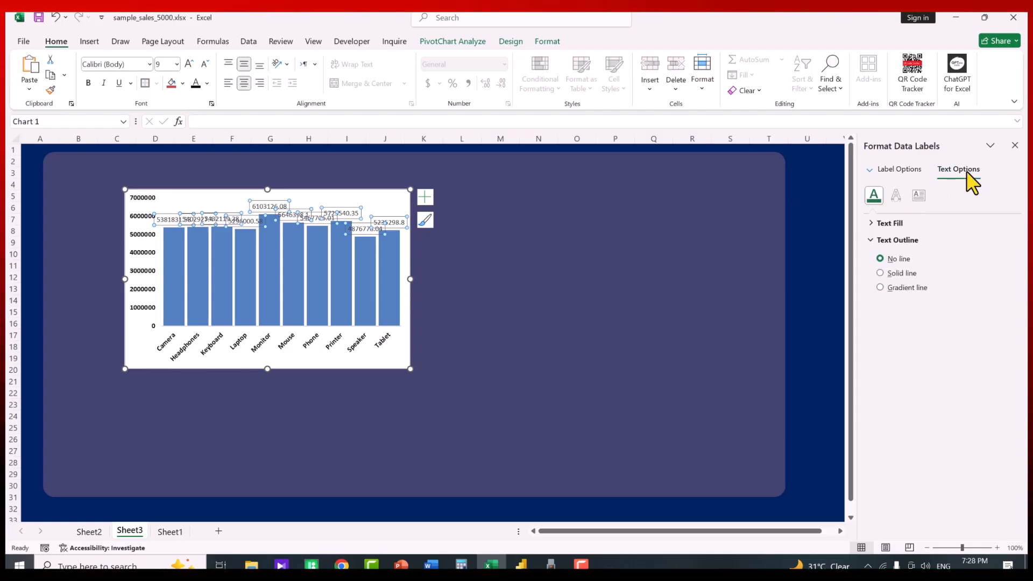
pyautogui.click(888, 223)
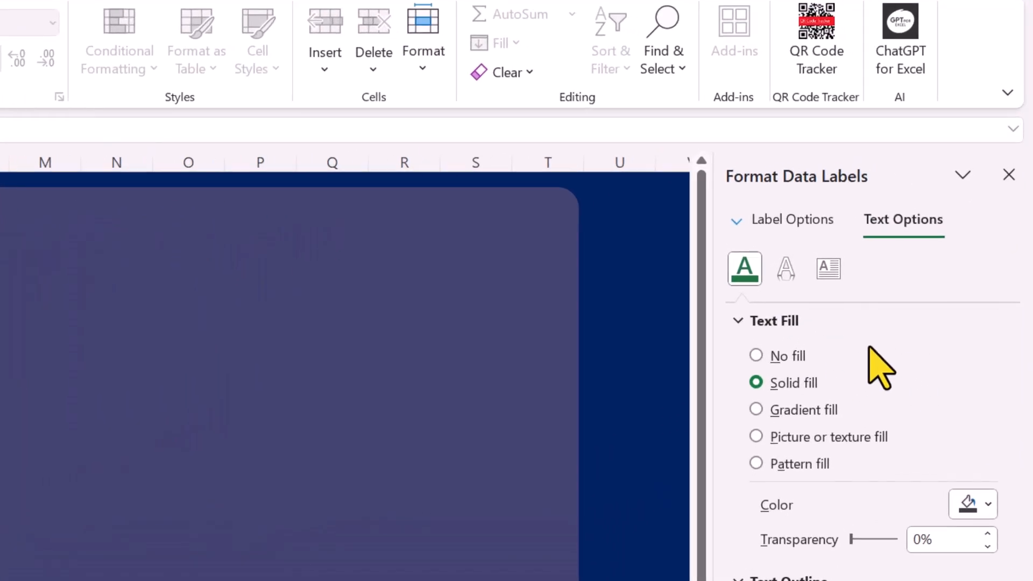
pyautogui.click(827, 272)
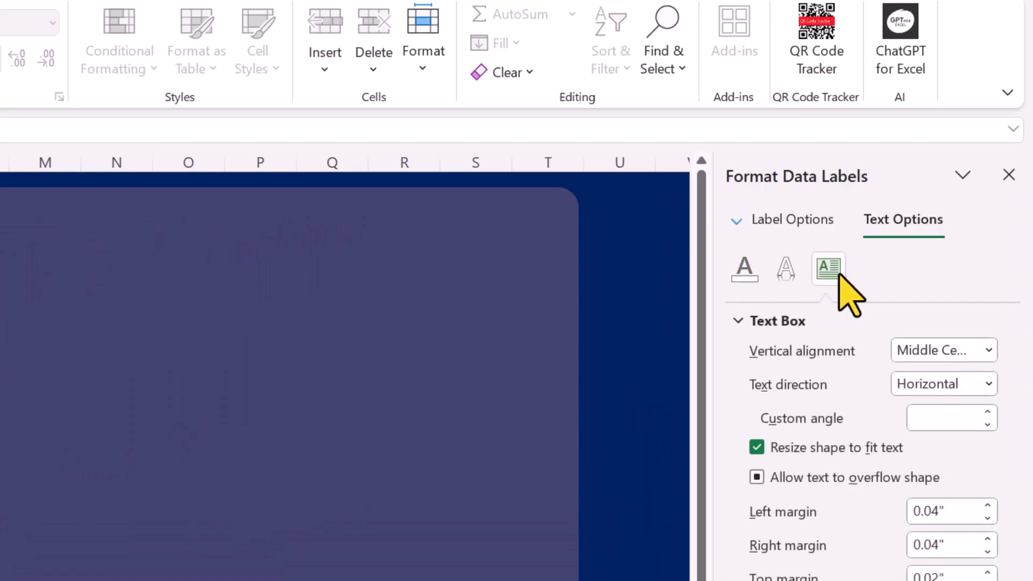
pyautogui.click(987, 383)
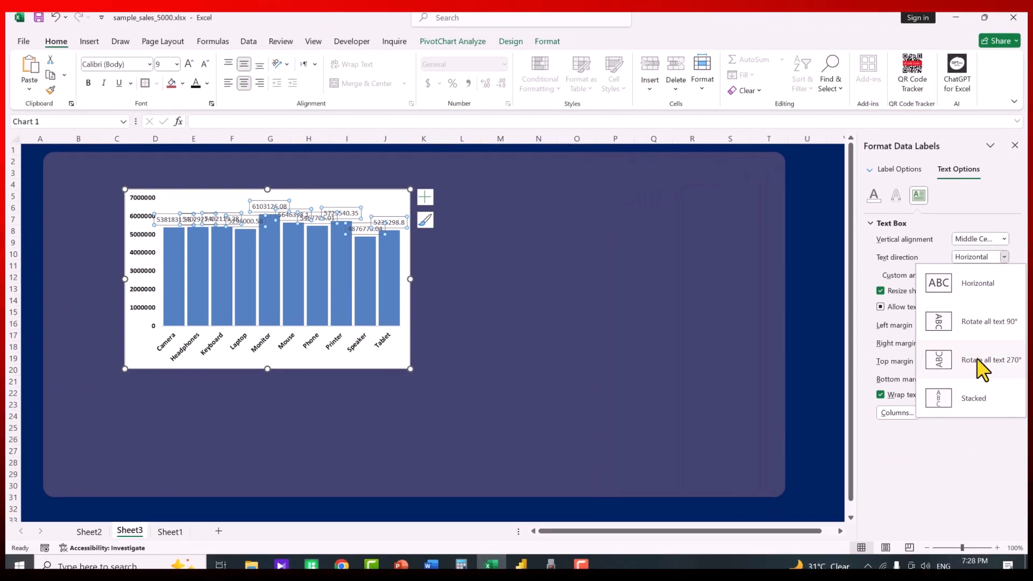
pyautogui.click(963, 555)
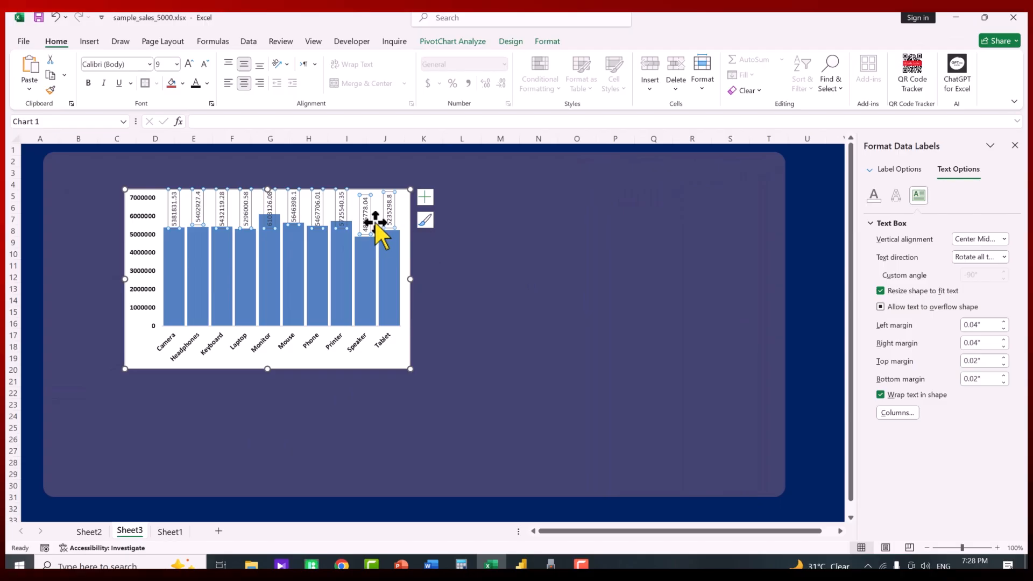
pyautogui.click(907, 170)
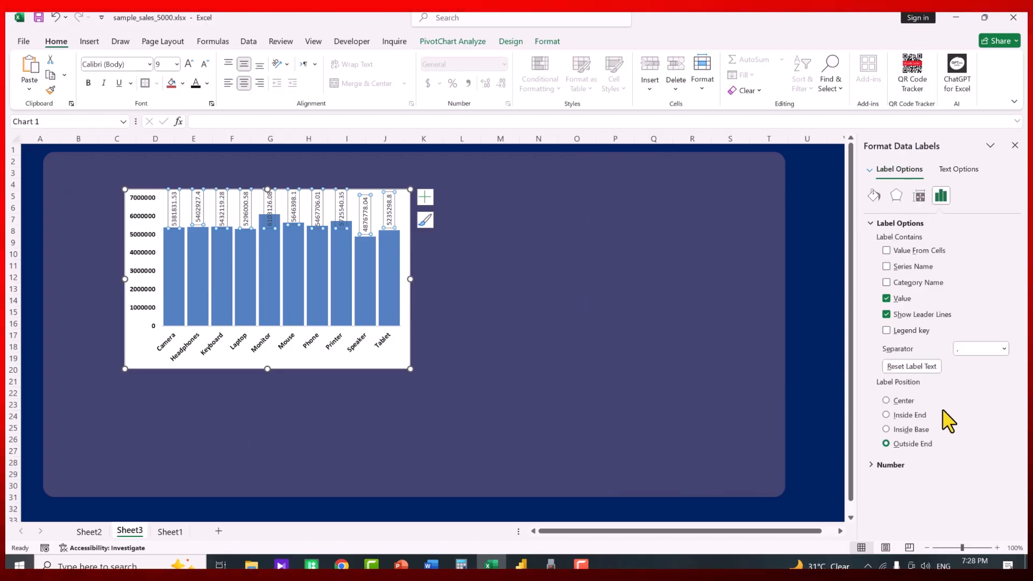
pyautogui.click(915, 415)
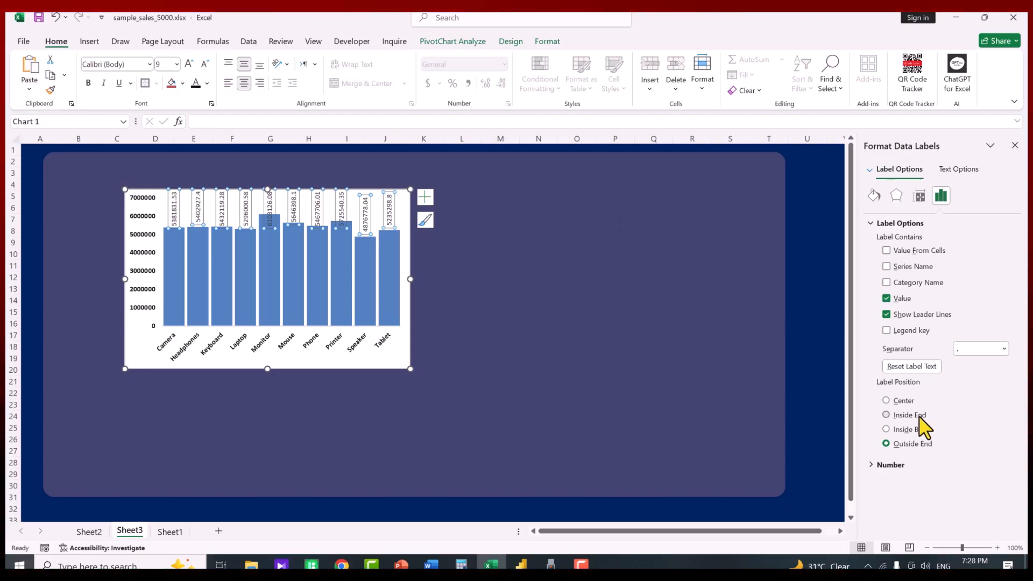
pyautogui.click(915, 429)
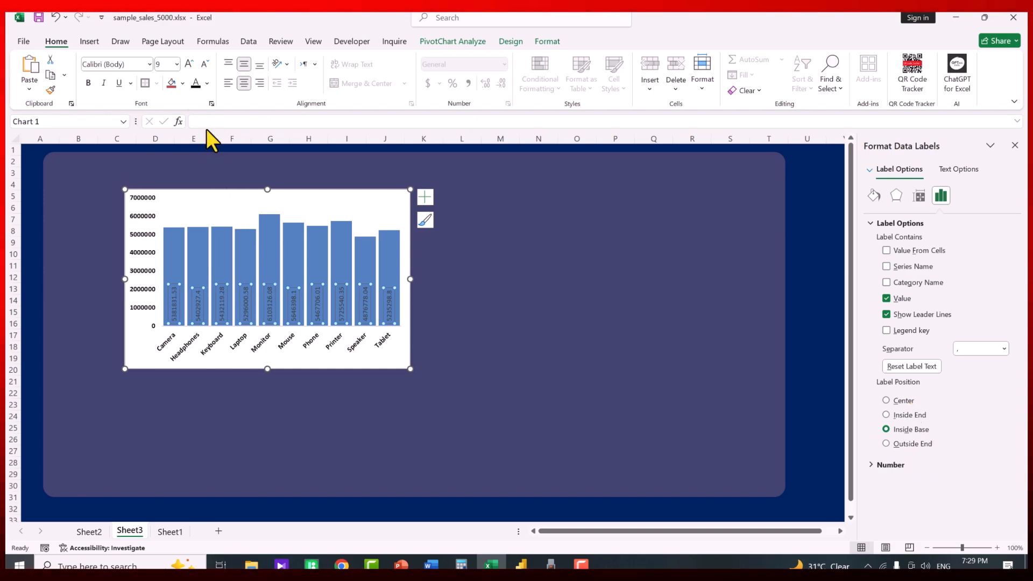
# Make data labels bold 10.5 pt in Number format with 0 decimals; nudge the chart up-left
pyautogui.click(189, 65)
pyautogui.click(189, 64)
pyautogui.click(89, 82)
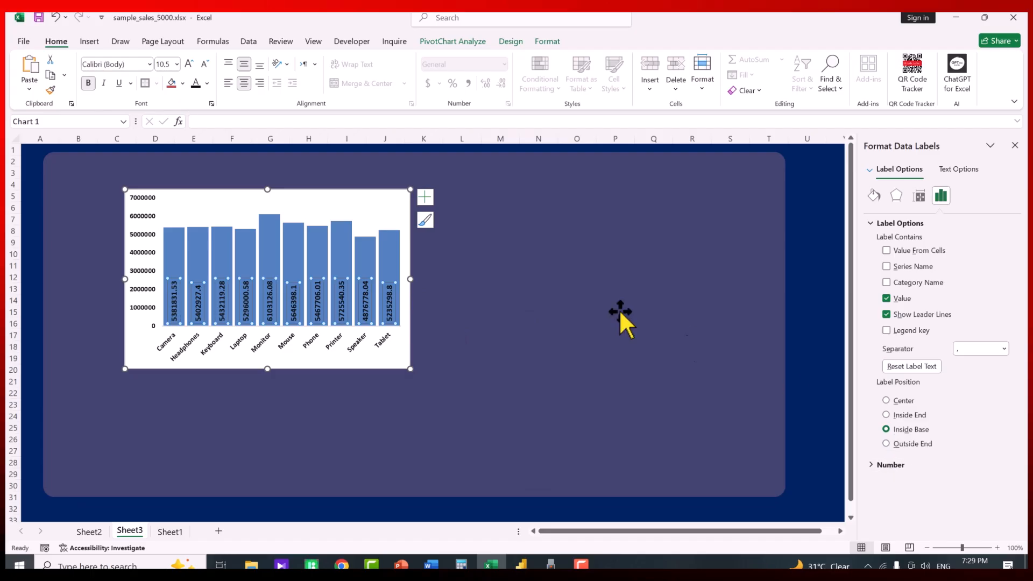
pyautogui.click(890, 468)
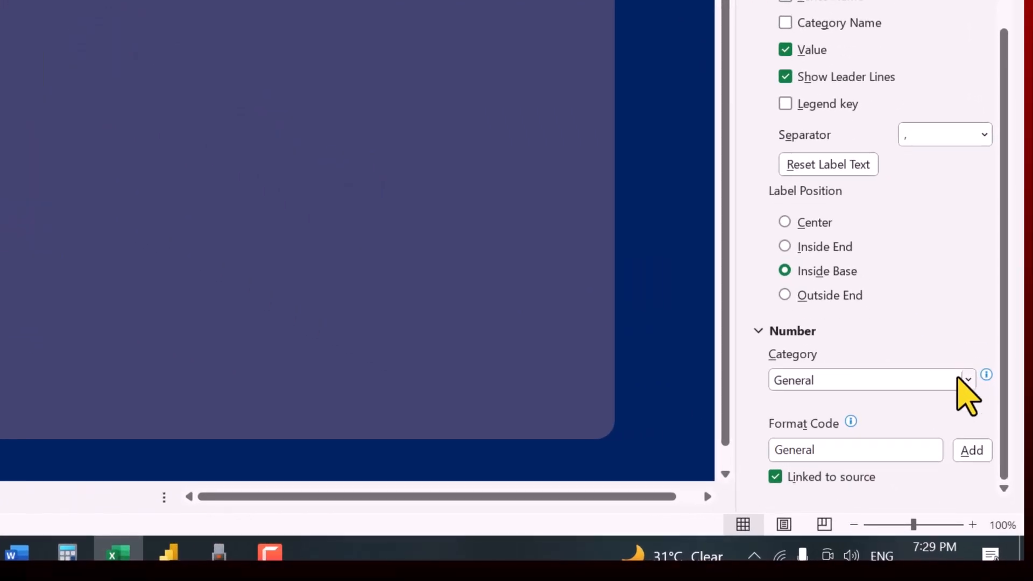
pyautogui.click(969, 380)
pyautogui.click(826, 148)
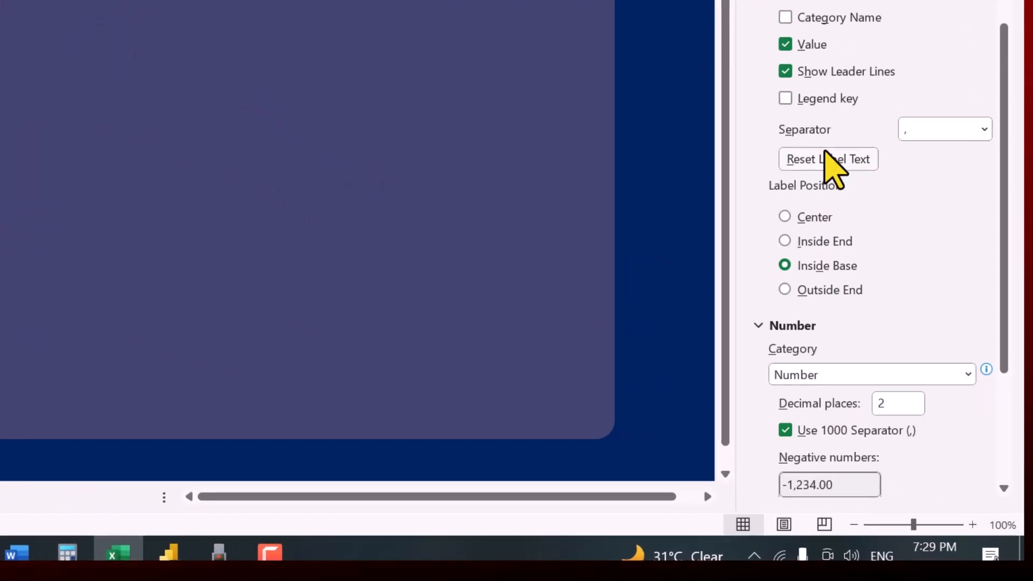
pyautogui.scroll(-3, 915, 328)
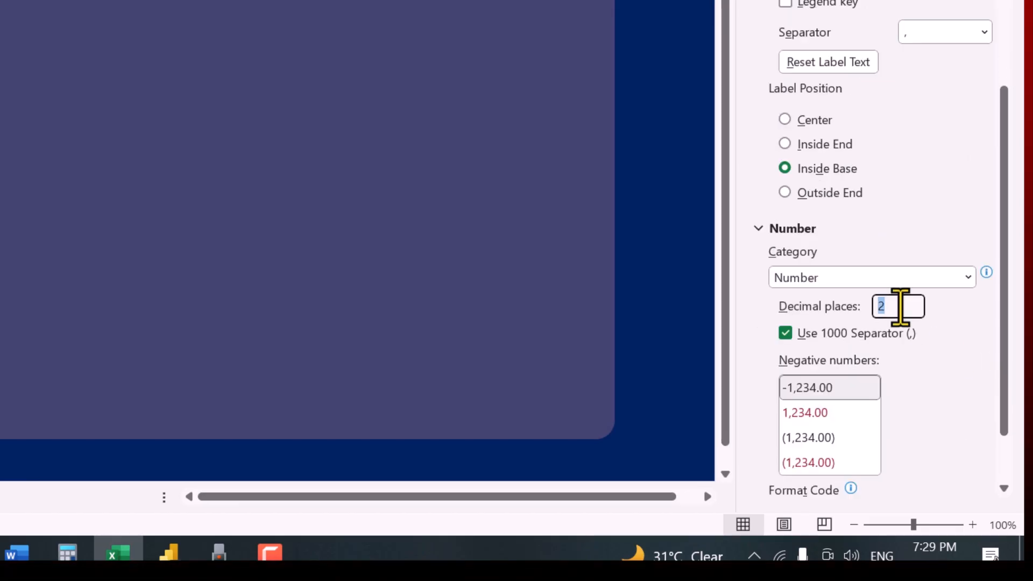
pyautogui.write('0')
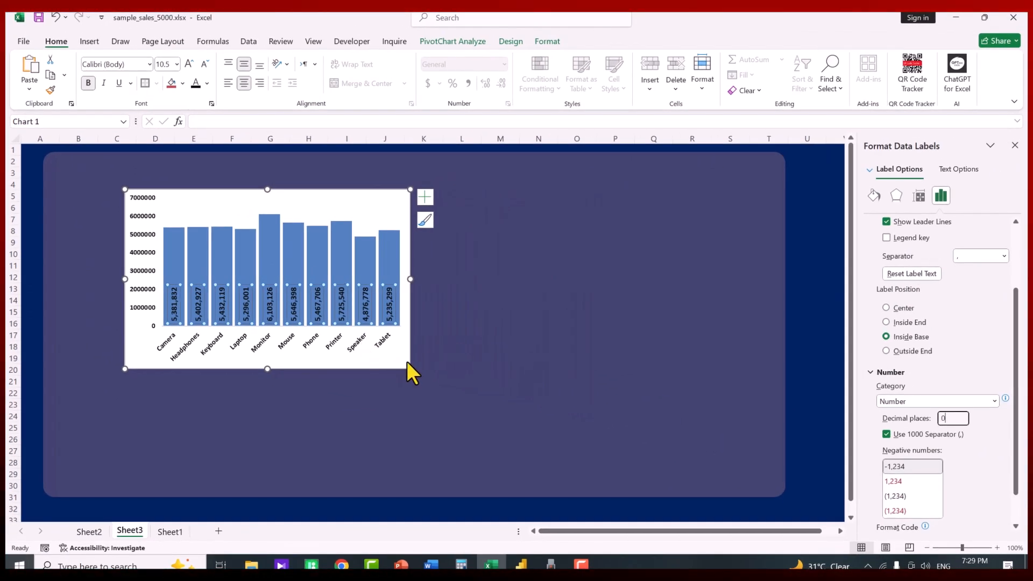
pyautogui.moveTo(408, 361); pyautogui.dragTo(392, 348)
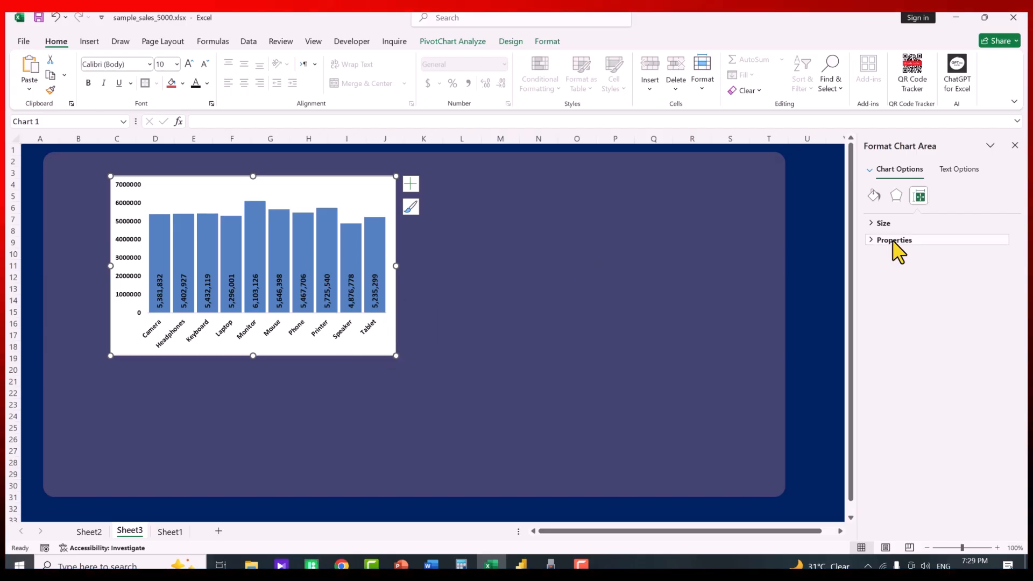
# Set the chart area to No fill with a solid white border
pyautogui.click(874, 196)
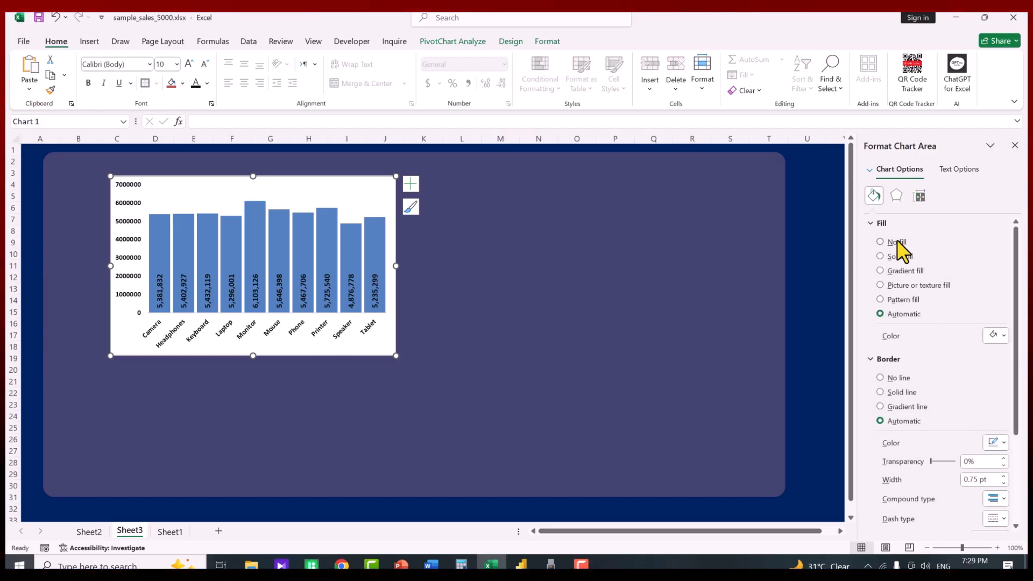
pyautogui.click(897, 242)
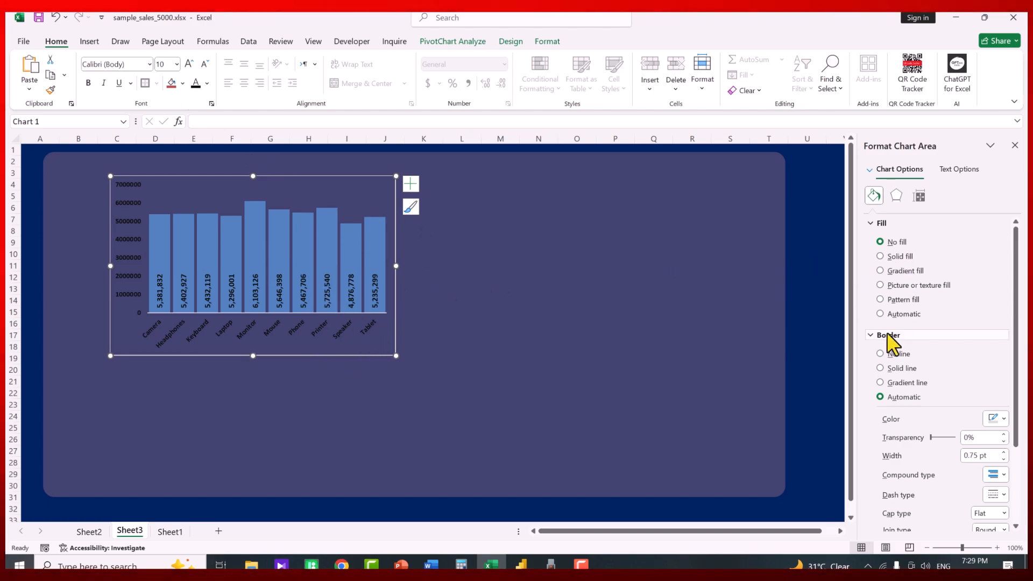
pyautogui.click(876, 223)
pyautogui.click(902, 274)
pyautogui.click(994, 323)
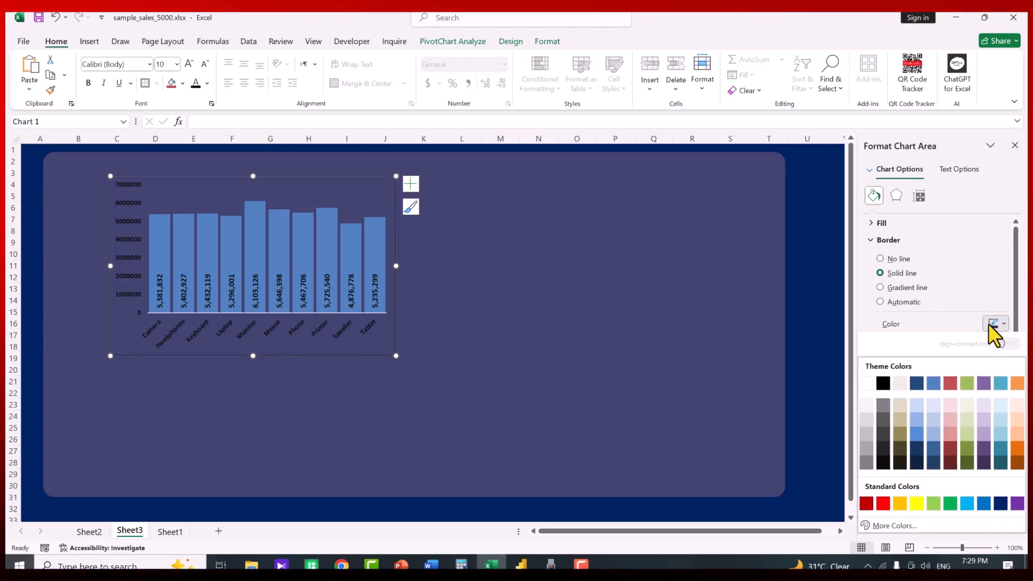
pyautogui.click(867, 383)
pyautogui.click(592, 377)
# Turn the axis labels white so they contrast with the dark card
pyautogui.click(351, 328)
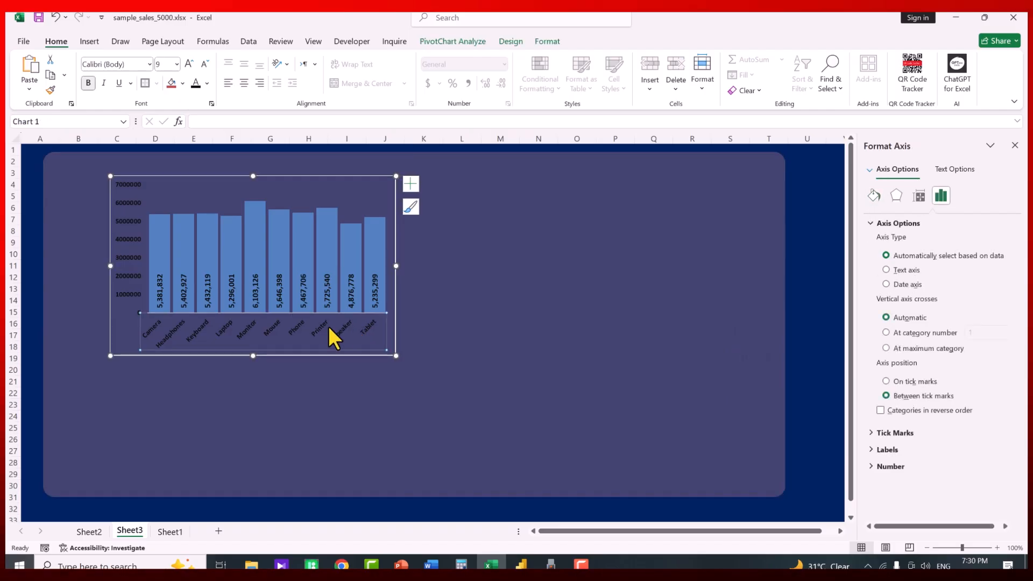
pyautogui.click(207, 83)
pyautogui.click(198, 160)
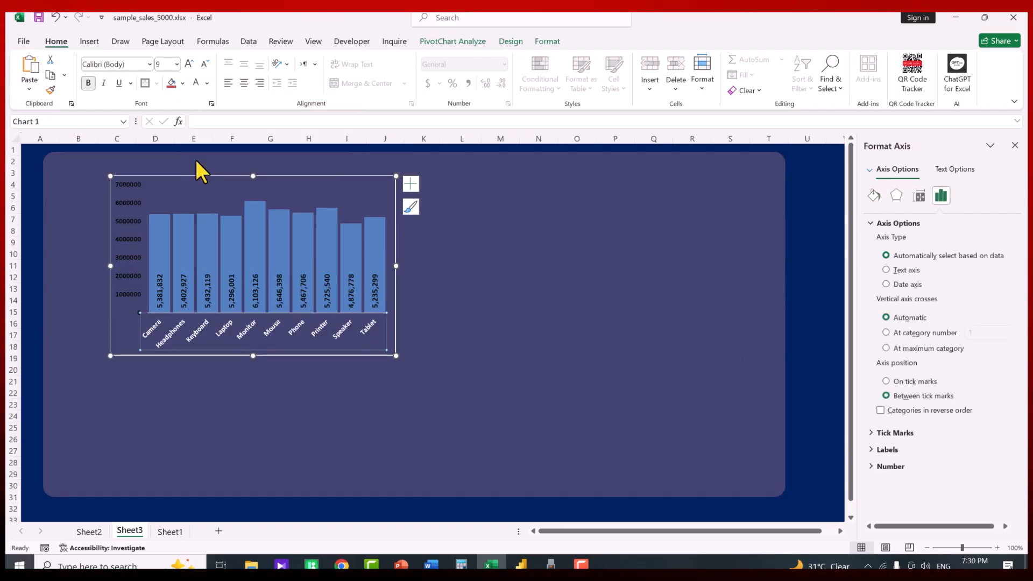
pyautogui.click(135, 229)
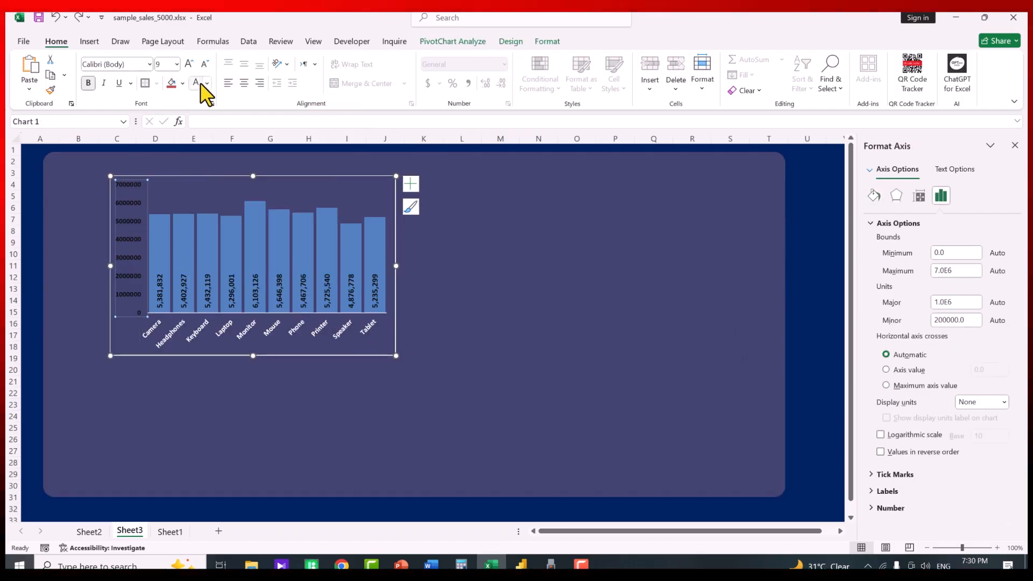
pyautogui.click(261, 211)
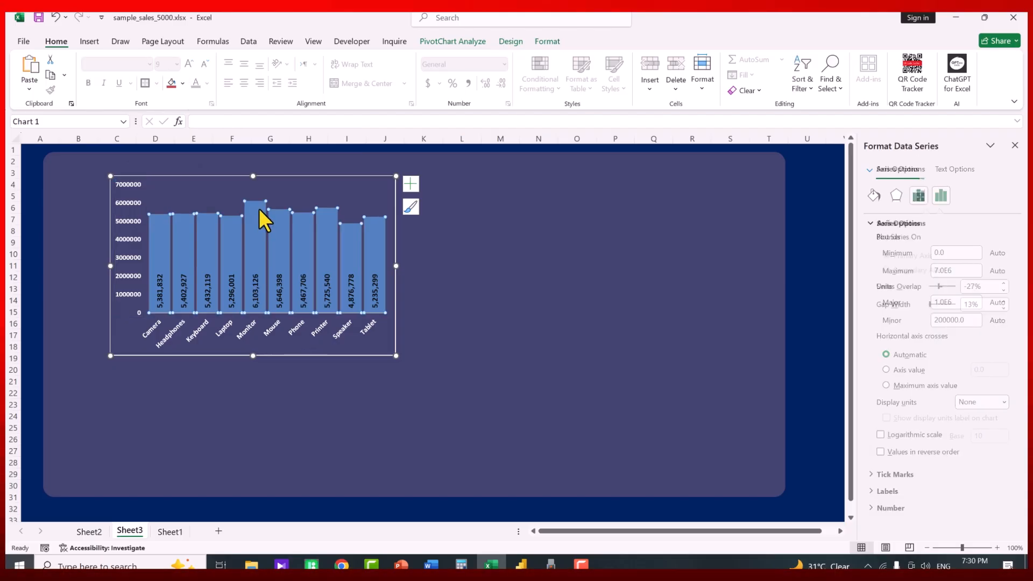
# Fill the sales bars with solid red at about 50% transparency
pyautogui.click(874, 196)
pyautogui.click(878, 223)
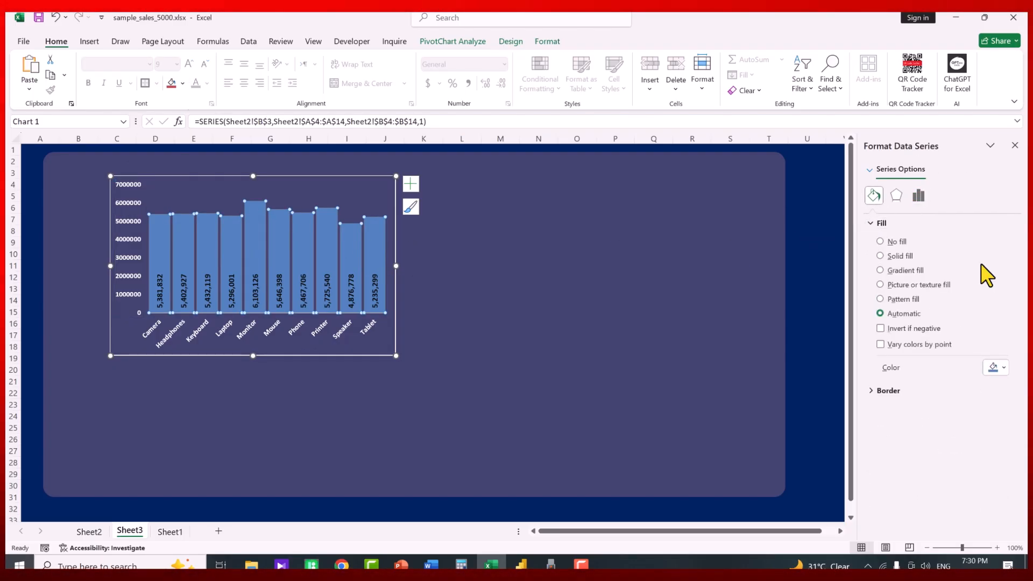
pyautogui.click(907, 259)
pyautogui.click(1002, 368)
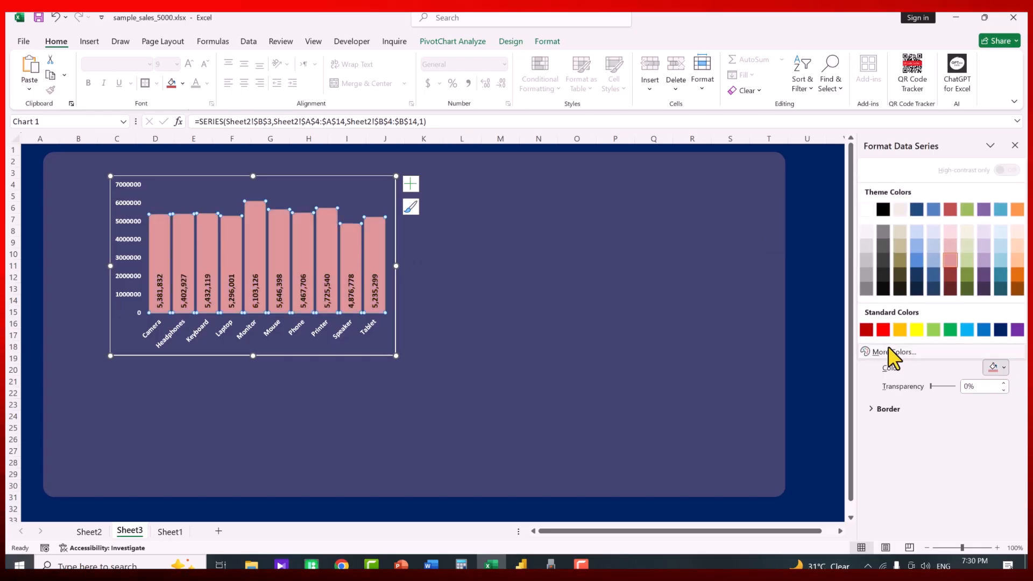
pyautogui.click(870, 330)
pyautogui.moveTo(932, 386); pyautogui.dragTo(944, 386)
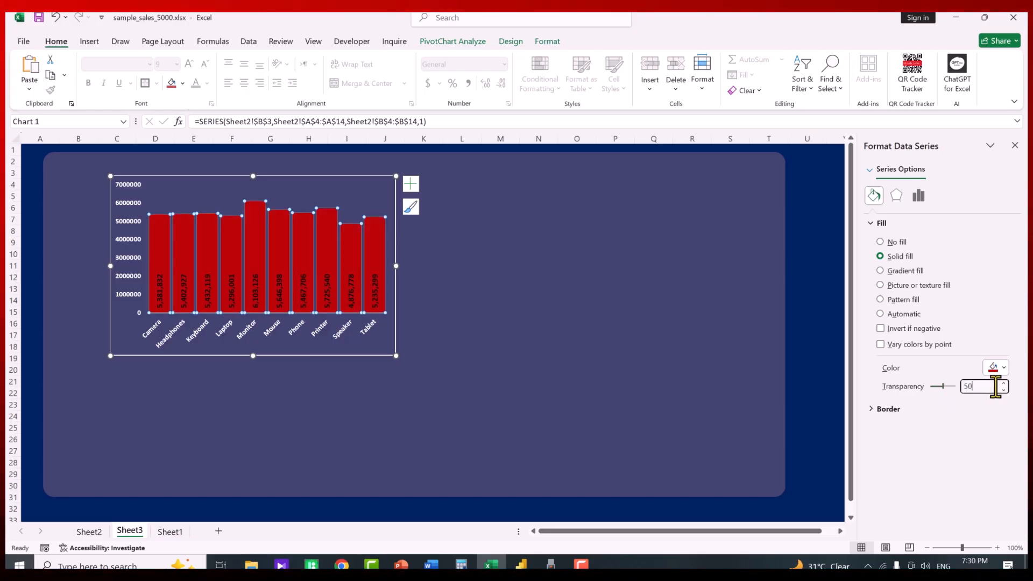
pyautogui.click(876, 222)
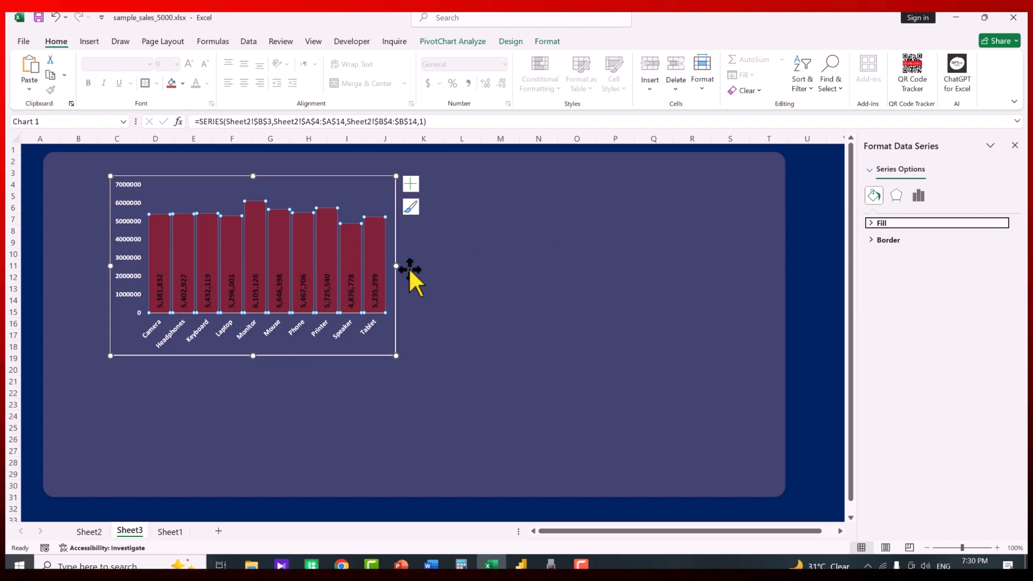
# Turn the bars' value labels white and shrink the chart slightly from its corner
pyautogui.click(376, 296)
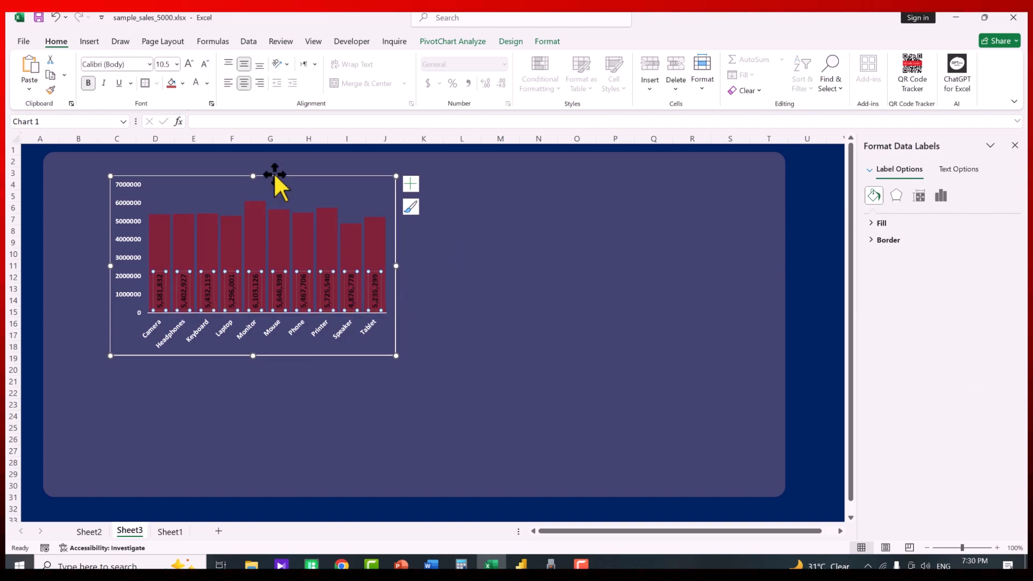
pyautogui.click(195, 83)
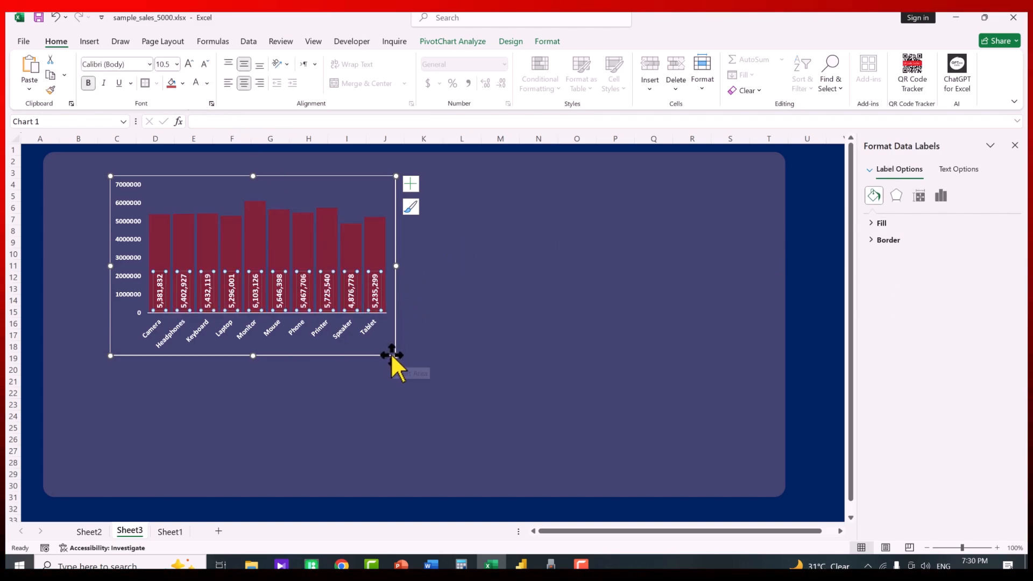
pyautogui.click(392, 354)
pyautogui.moveTo(391, 354); pyautogui.dragTo(386, 338)
pyautogui.click(363, 340)
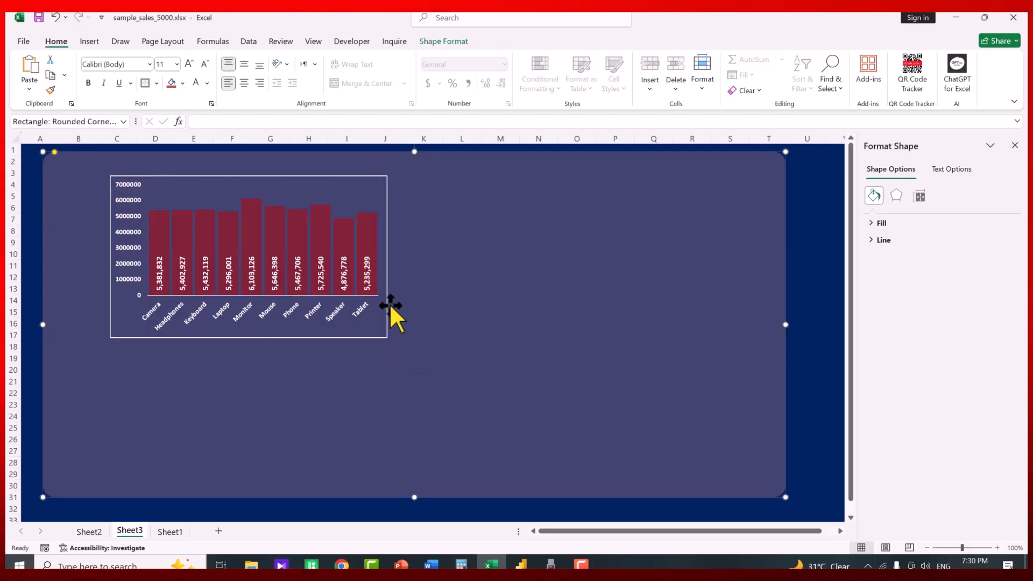
# Draw a rounded rectangle over the product sales chart, sized to cover it, and send it behind the chart
pyautogui.click(89, 42)
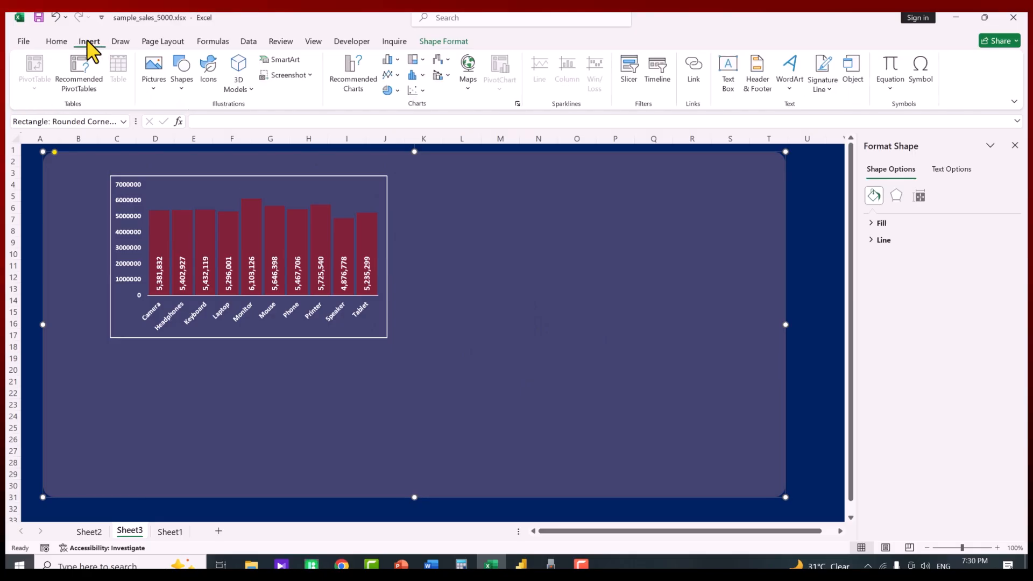
pyautogui.click(182, 75)
pyautogui.click(245, 125)
pyautogui.moveTo(440, 203); pyautogui.dragTo(685, 385)
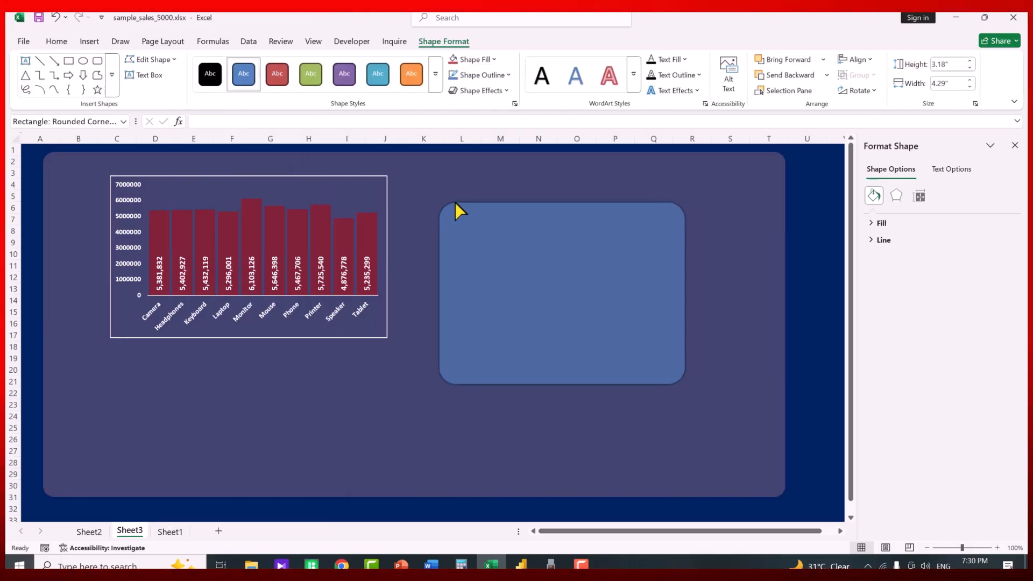
pyautogui.moveTo(503, 243); pyautogui.dragTo(267, 240)
pyautogui.moveTo(354, 351); pyautogui.dragTo(393, 347)
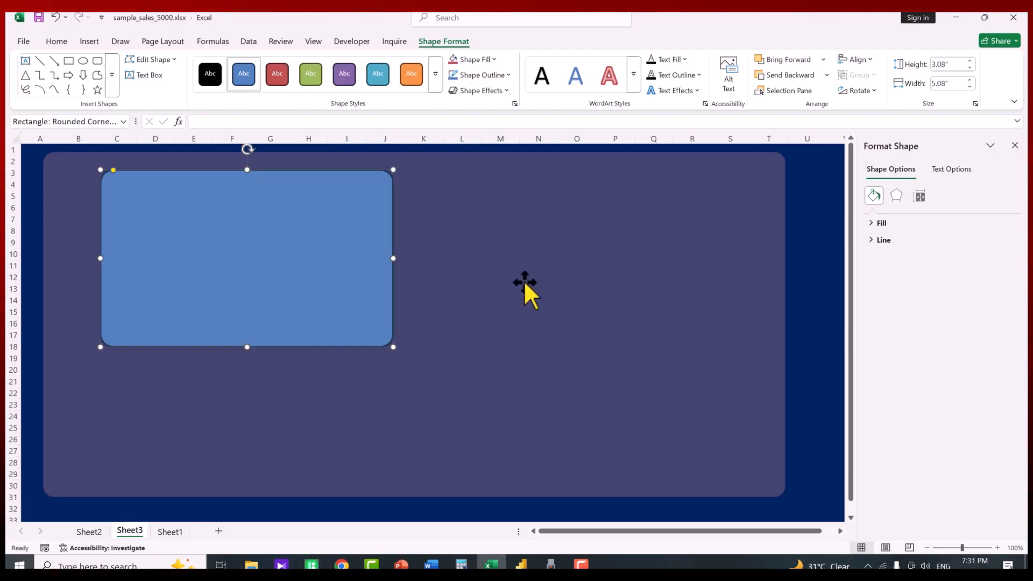
pyautogui.click(783, 77)
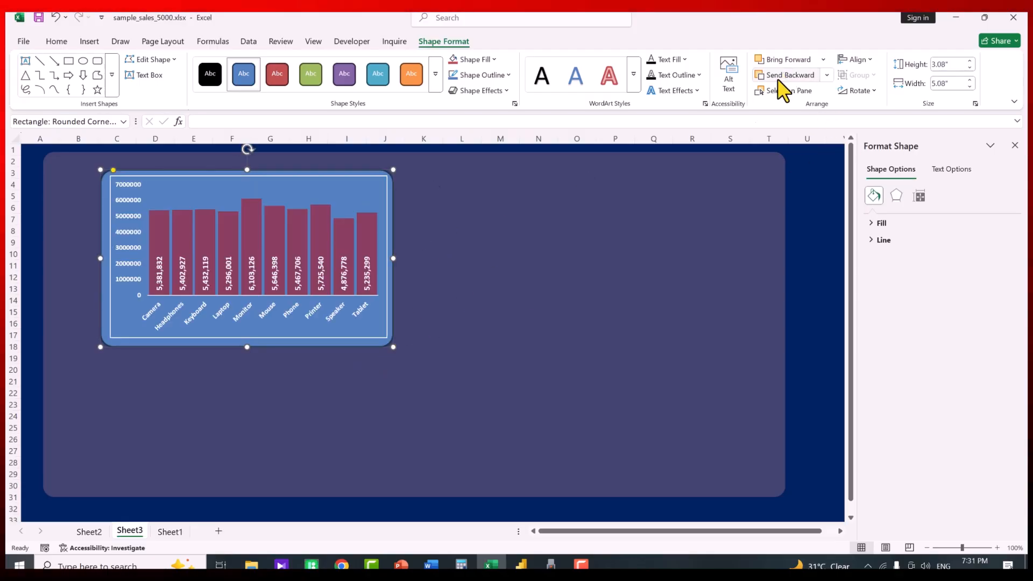
# Remove the chart's border line and nudge the chart to sit inside the rectangle
pyautogui.click(370, 338)
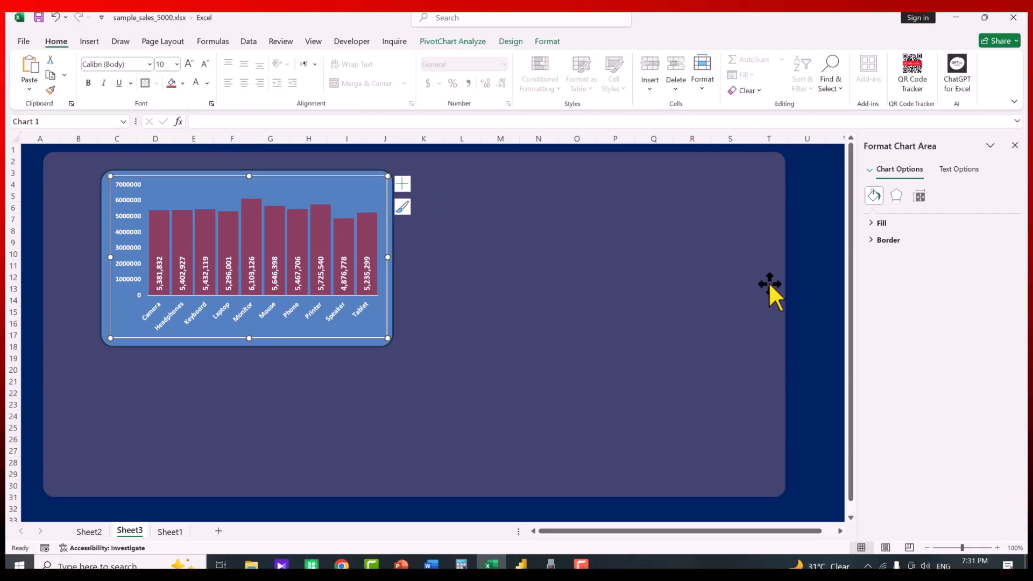
pyautogui.click(871, 240)
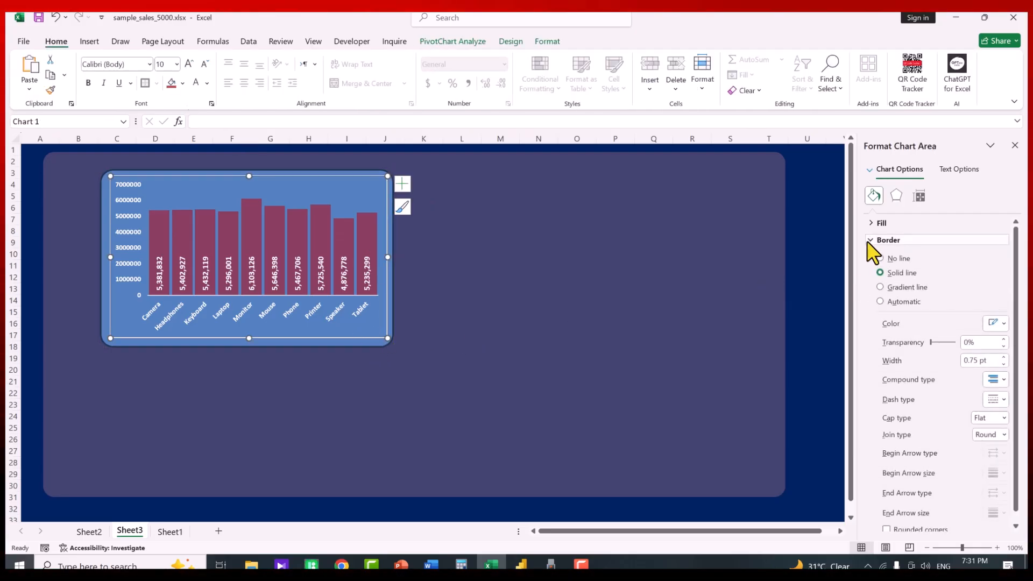
pyautogui.click(899, 259)
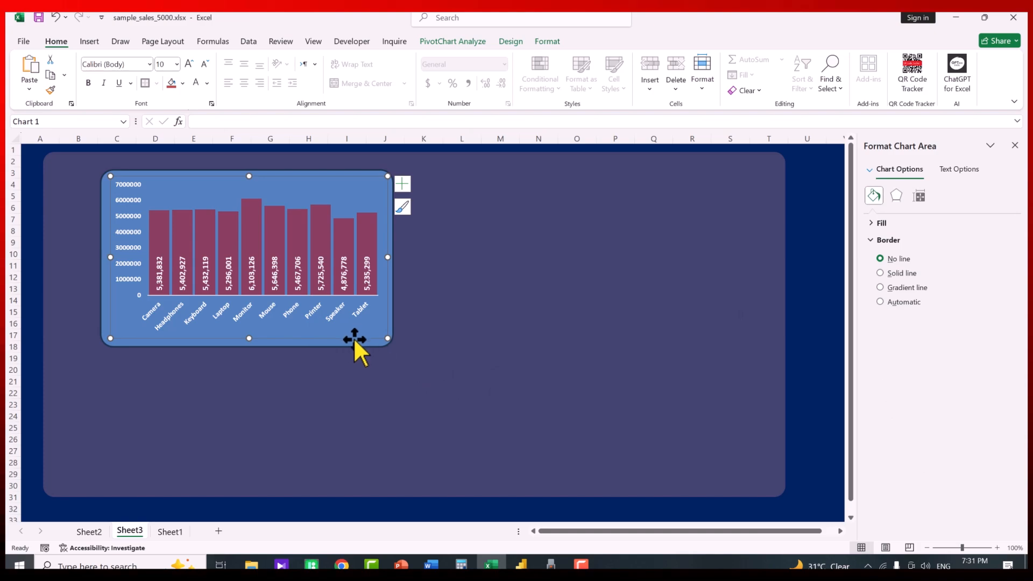
pyautogui.moveTo(358, 338); pyautogui.dragTo(355, 340)
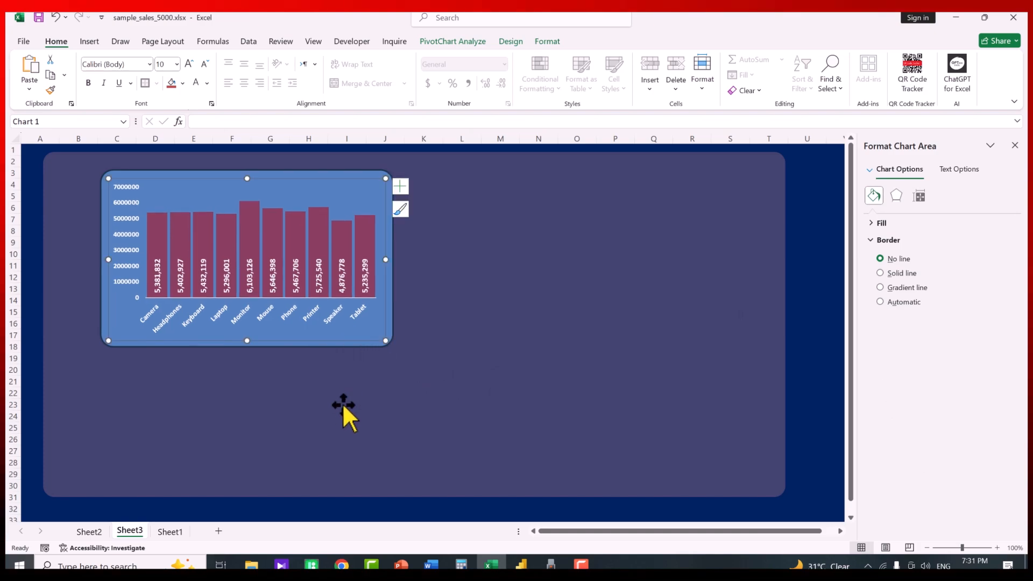
# Give the rounded rectangle no fill and a white 1 pt outline
pyautogui.click(346, 171)
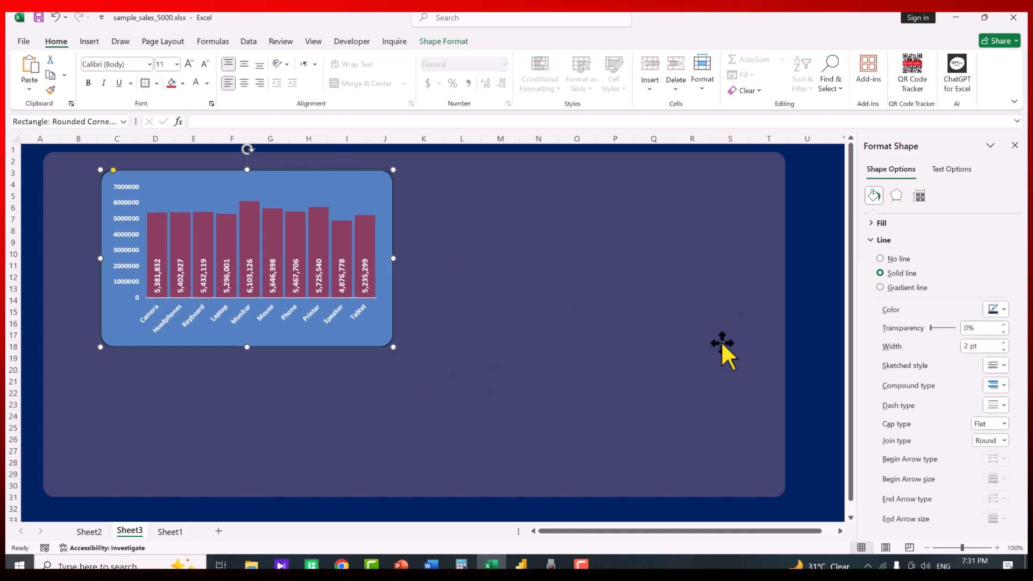
pyautogui.click(882, 240)
pyautogui.click(878, 223)
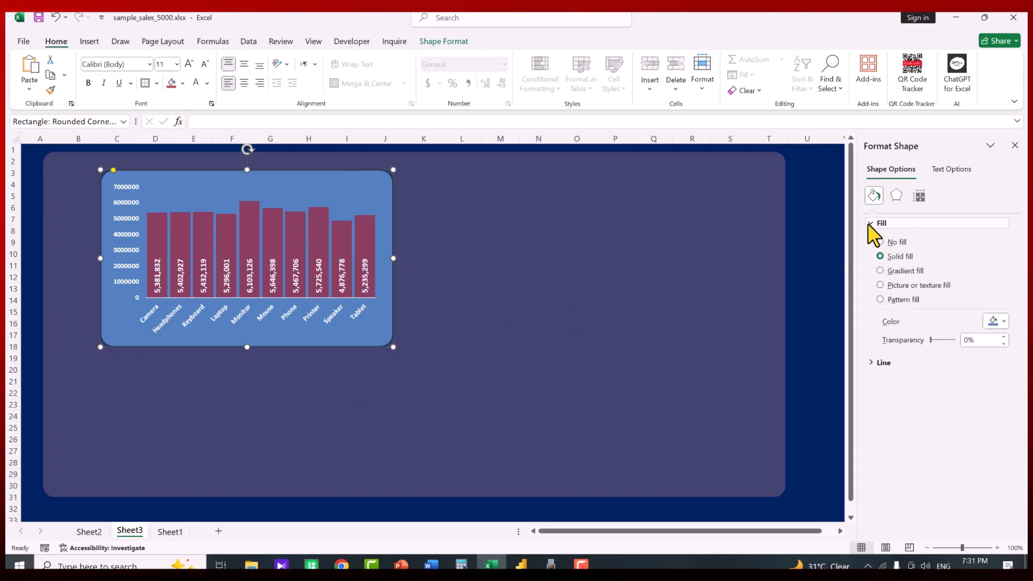
pyautogui.click(881, 242)
pyautogui.click(875, 223)
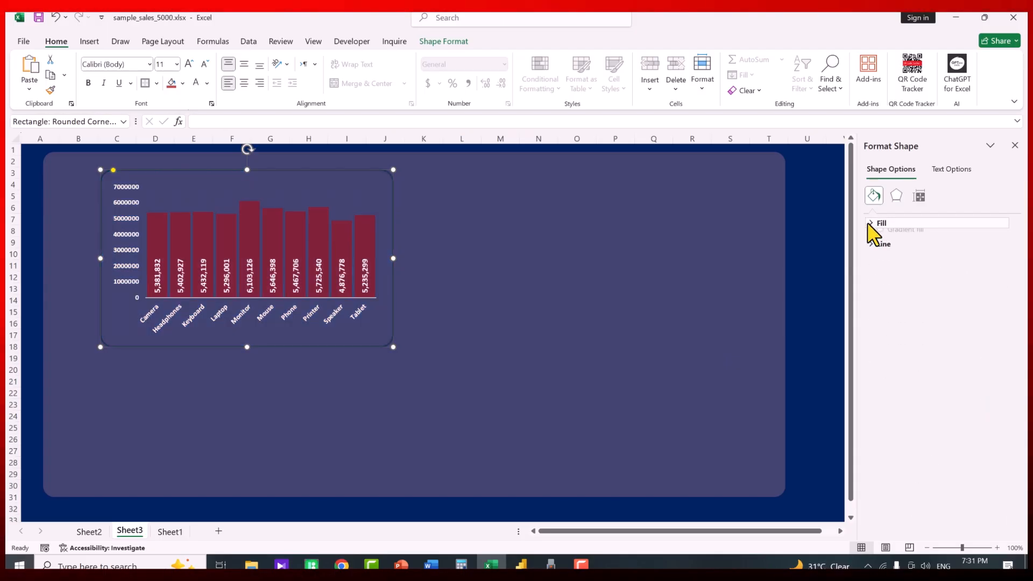
pyautogui.click(877, 241)
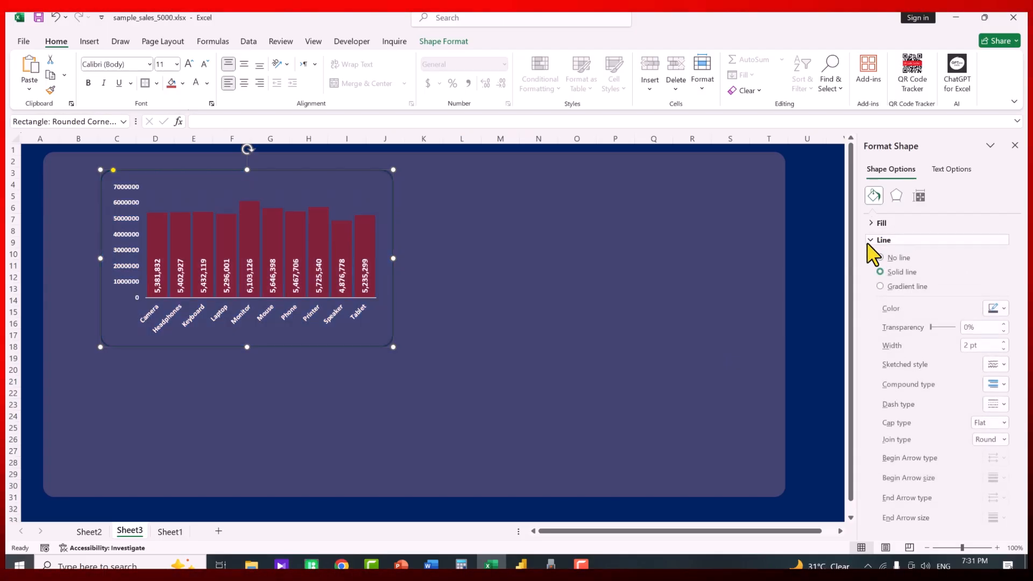
pyautogui.click(1005, 311)
pyautogui.click(872, 367)
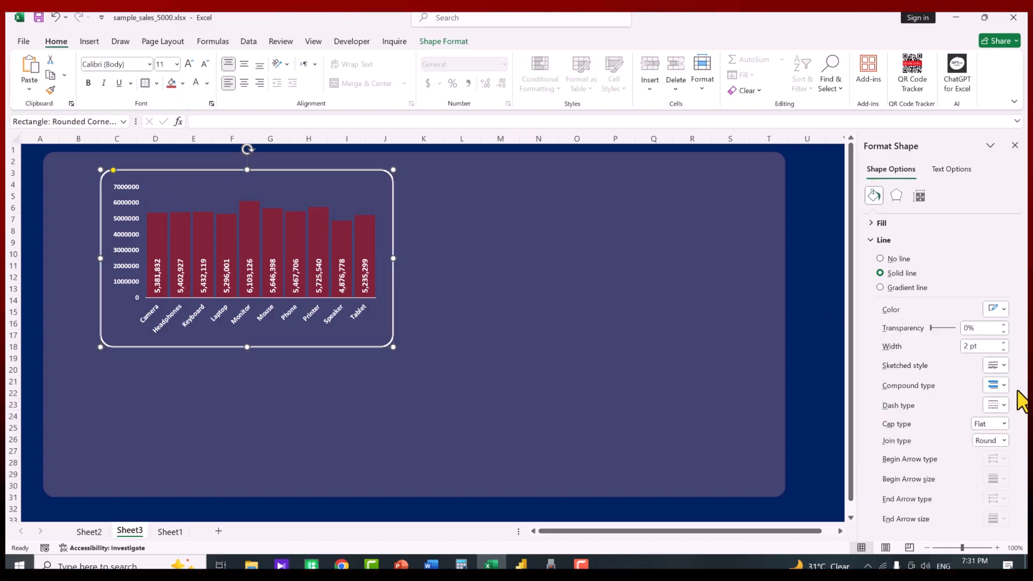
pyautogui.click(1004, 349)
pyautogui.click(1004, 350)
pyautogui.click(1004, 349)
pyautogui.click(1004, 349)
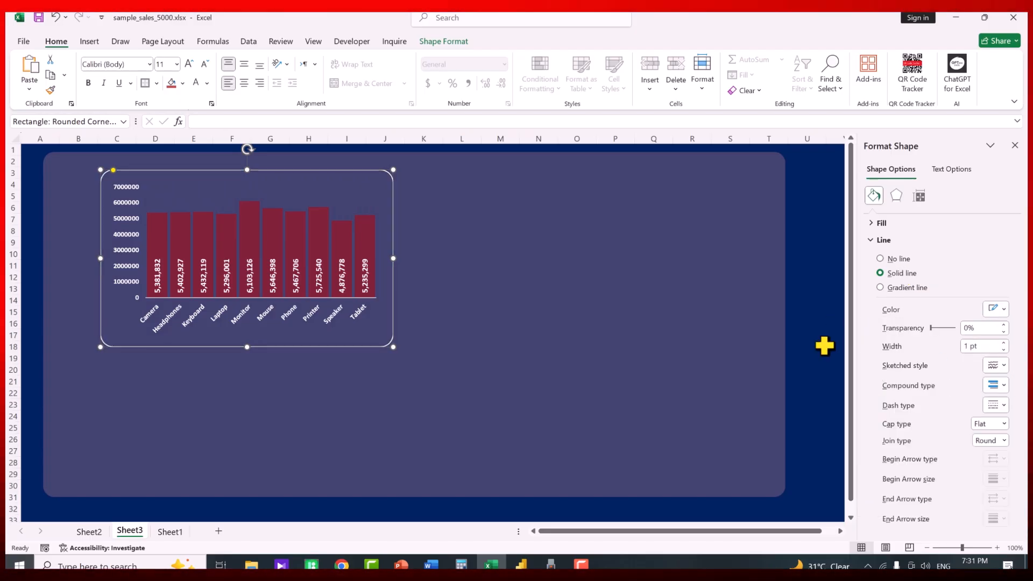
# Nudge the rounded frame slightly upward to align it with the chart
pyautogui.click(810, 336)
pyautogui.click(280, 346)
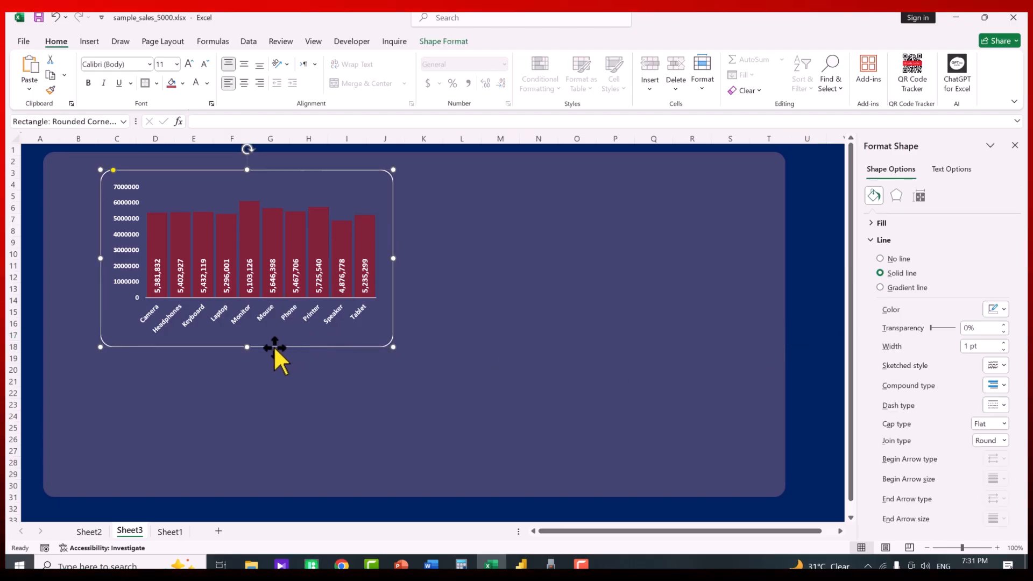
pyautogui.moveTo(247, 346); pyautogui.dragTo(247, 341)
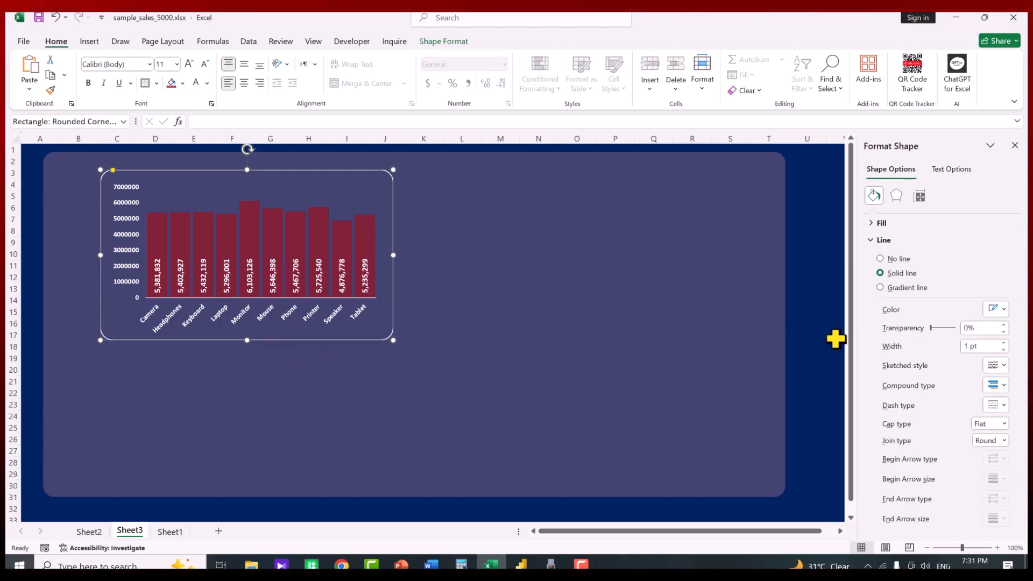
pyautogui.click(811, 323)
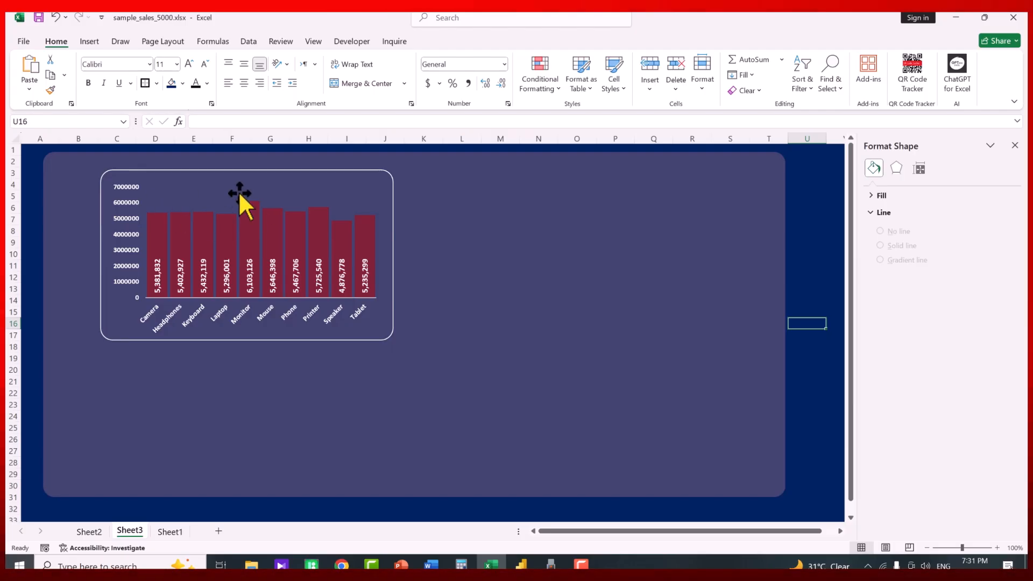
# Add a text box with the pasted title 'Product Sales Chart by Item Name' in centred Arial Rounded MT Bold 14
pyautogui.click(90, 42)
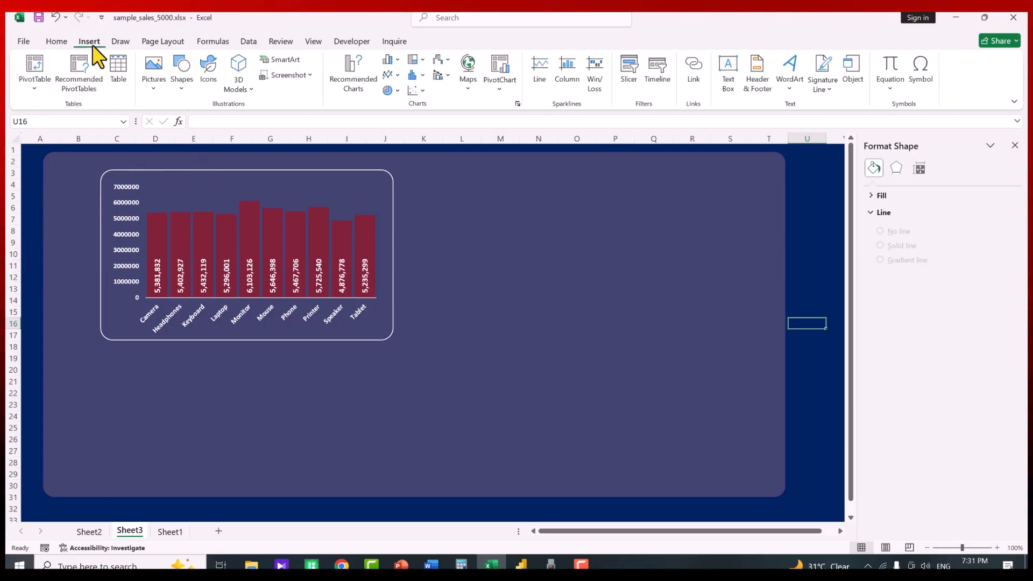
pyautogui.click(729, 75)
pyautogui.moveTo(434, 225); pyautogui.dragTo(676, 262)
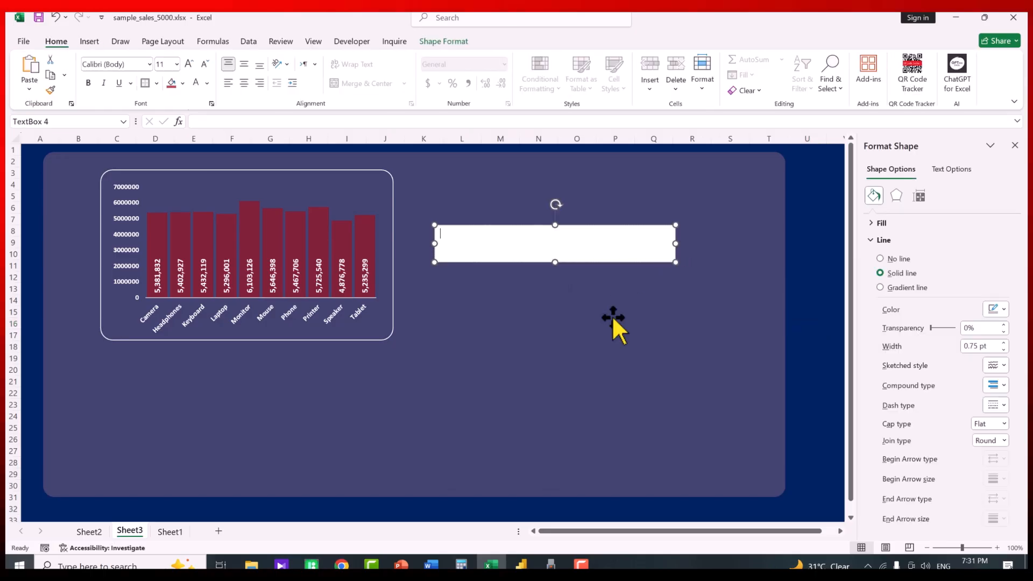
pyautogui.rightClick(472, 240)
pyautogui.click(525, 321)
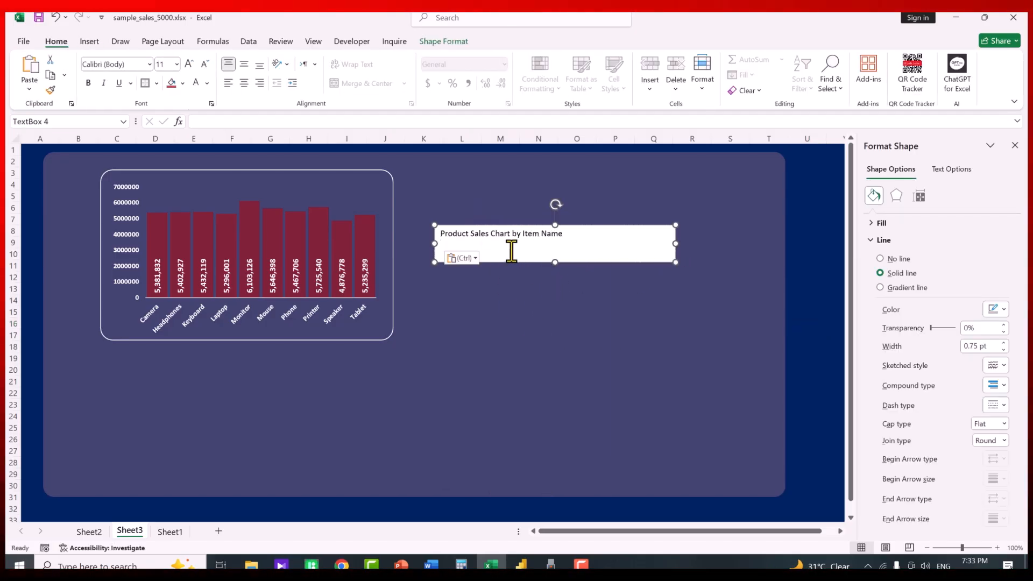
pyautogui.tripleClick(497, 238)
pyautogui.click(149, 64)
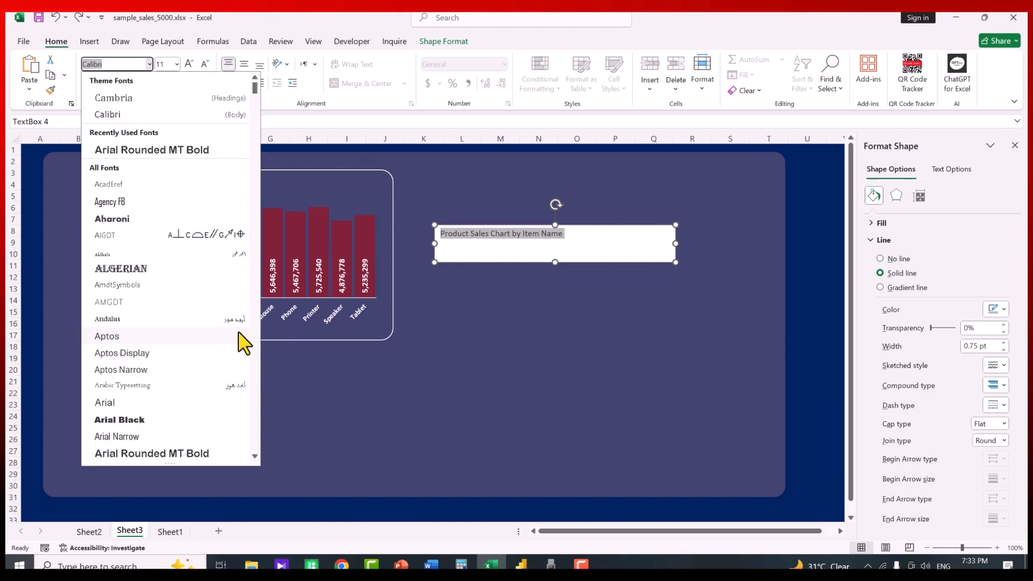
pyautogui.click(161, 453)
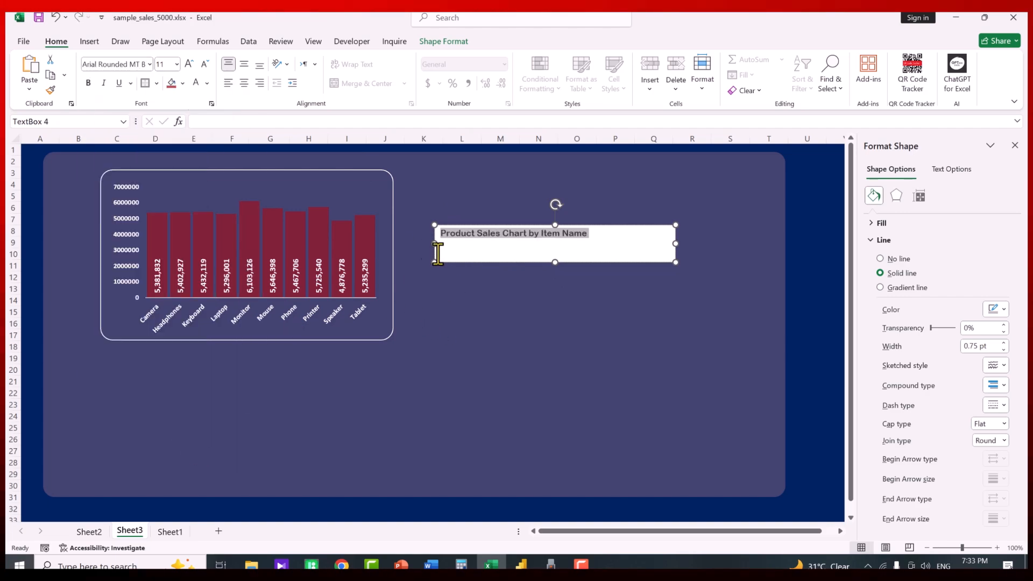
pyautogui.click(243, 82)
pyautogui.click(244, 64)
pyautogui.click(189, 64)
pyautogui.click(188, 64)
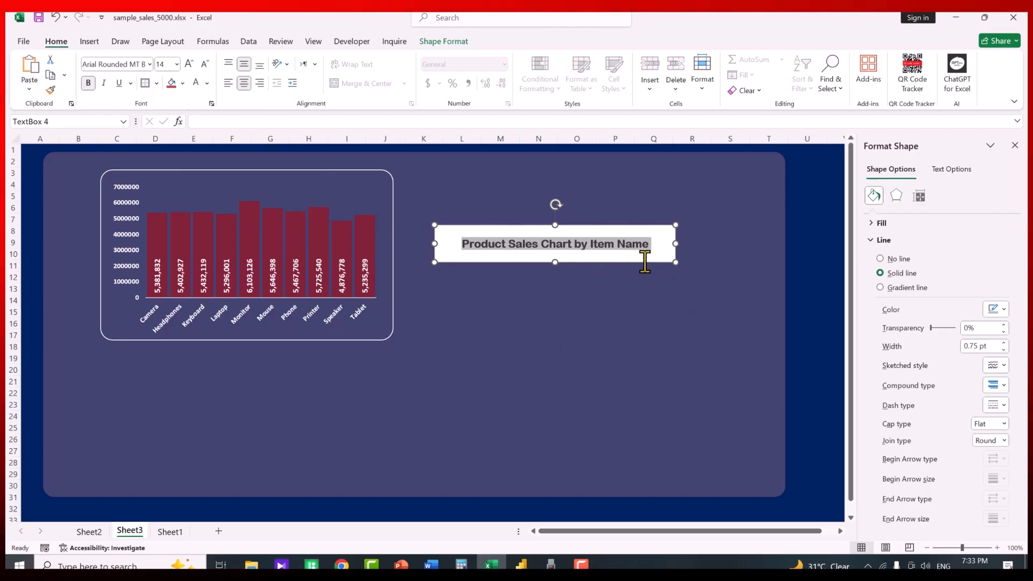
# Give the title box no fill and no border, and move it onto the top of the chart
pyautogui.click(884, 240)
pyautogui.click(882, 223)
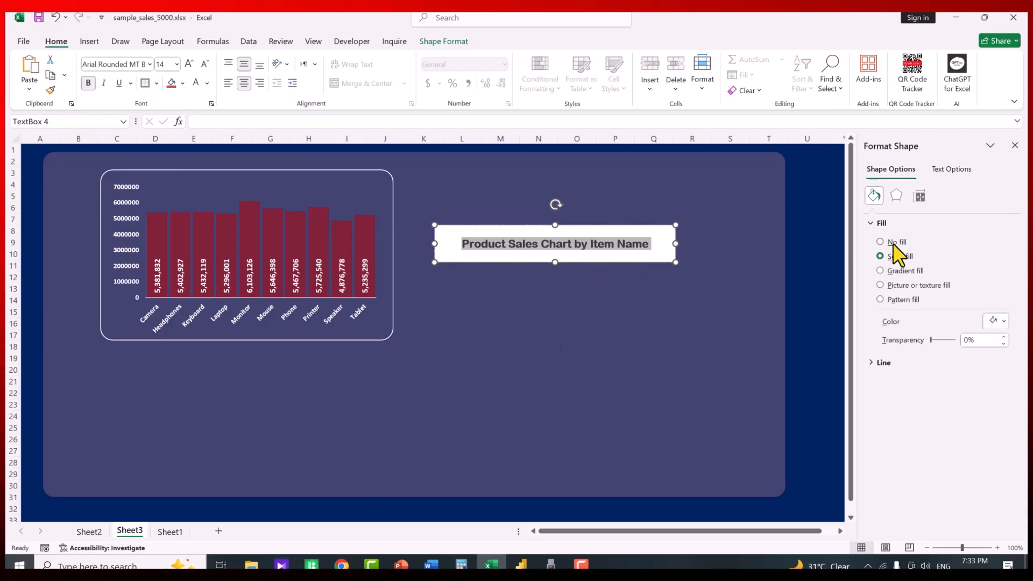
pyautogui.click(893, 243)
pyautogui.click(879, 223)
pyautogui.click(883, 240)
pyautogui.click(898, 259)
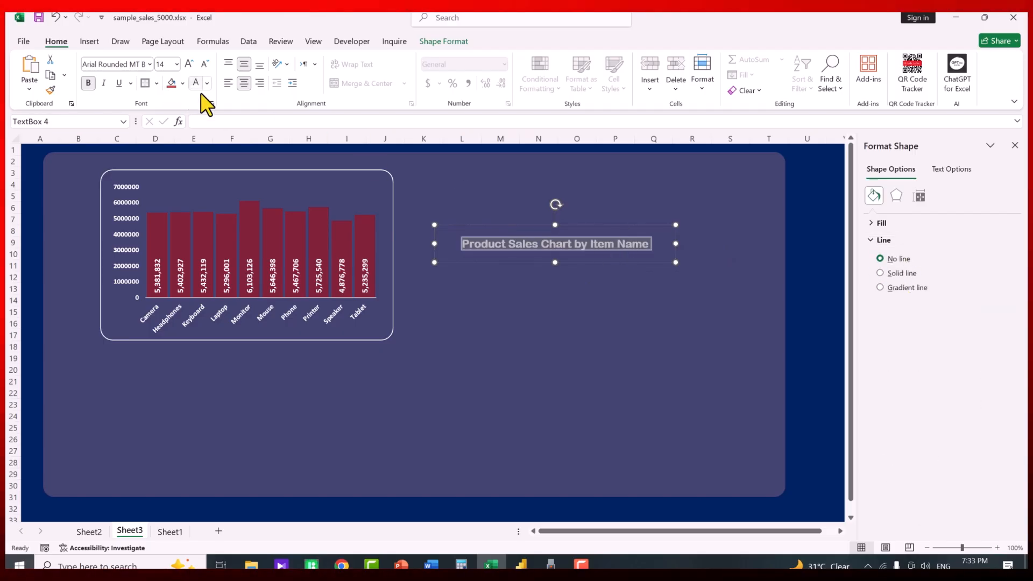
pyautogui.moveTo(654, 262); pyautogui.dragTo(360, 203)
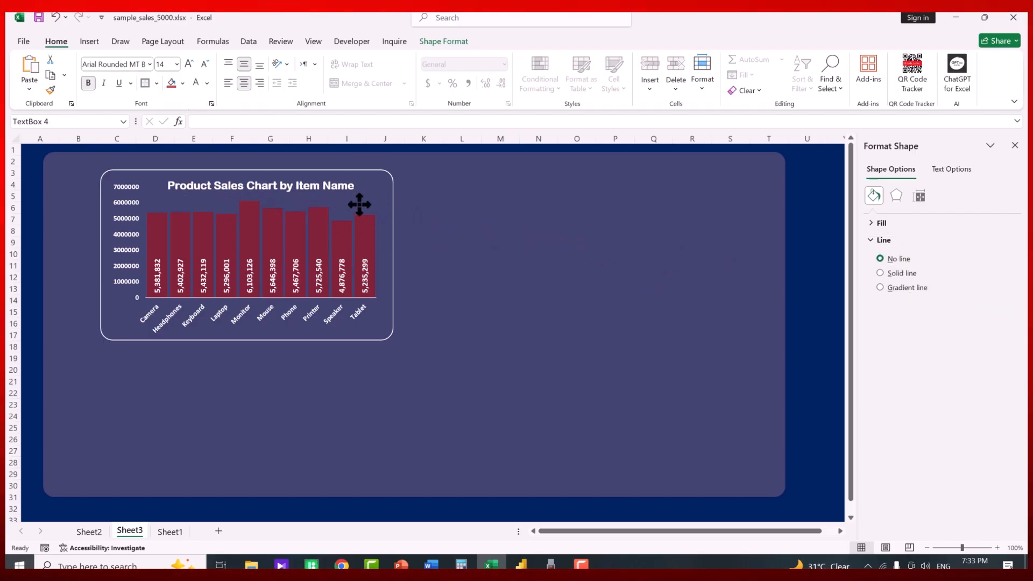
pyautogui.click(810, 276)
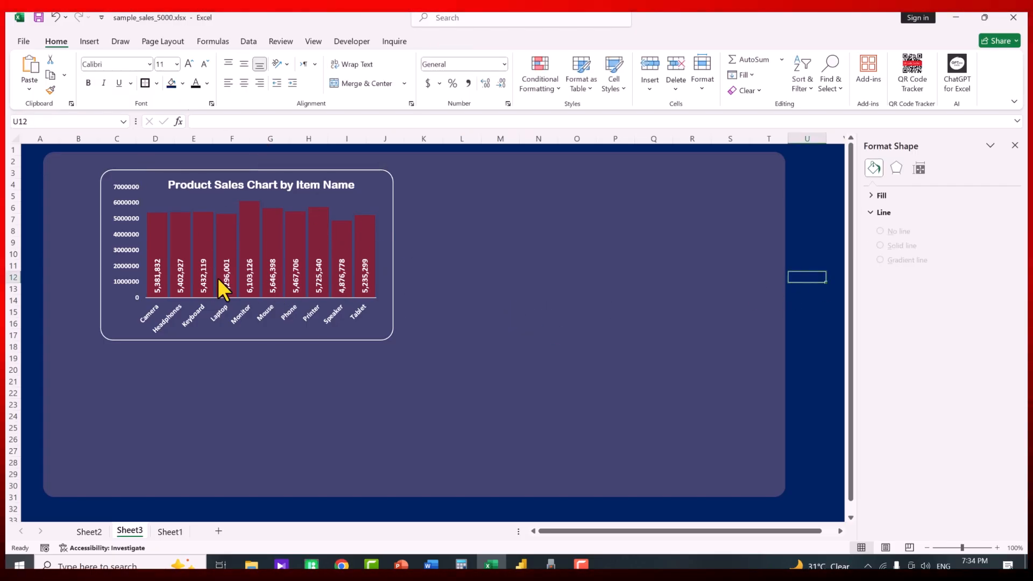
# Widen the chart card to the right and make its corners nearly square
pyautogui.click(410, 270)
pyautogui.click(394, 257)
pyautogui.moveTo(394, 256); pyautogui.dragTo(418, 255)
pyautogui.moveTo(113, 171); pyautogui.dragTo(107, 170)
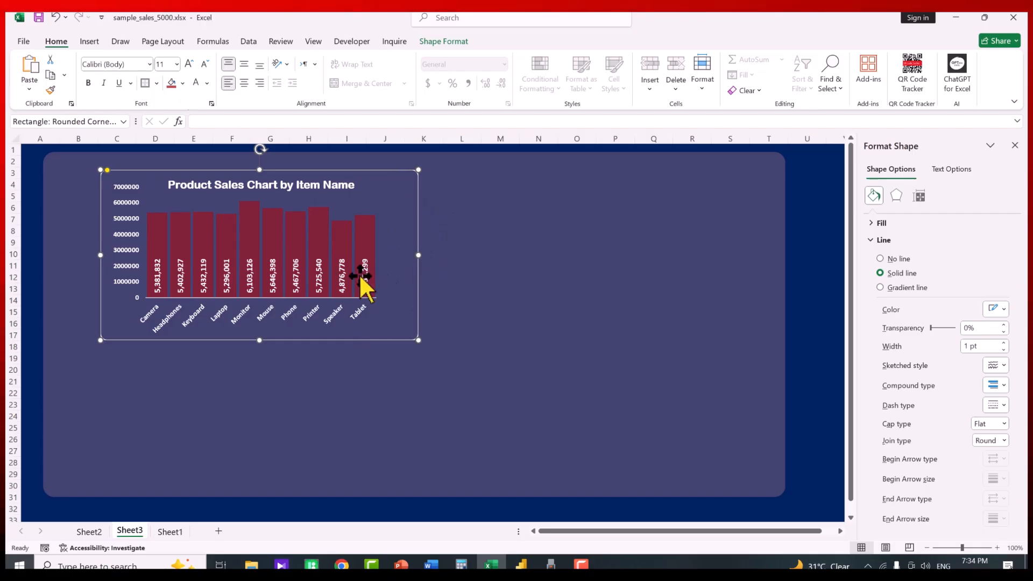
# On Sheet2, insert a year slicer for the pivot table and make it shorter and narrower
pyautogui.click(88, 531)
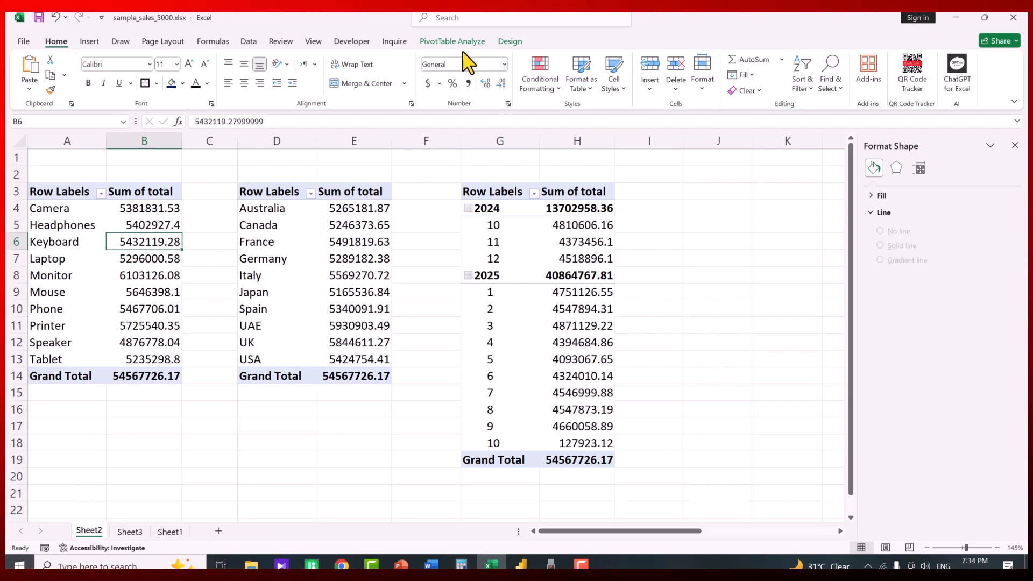
pyautogui.click(444, 42)
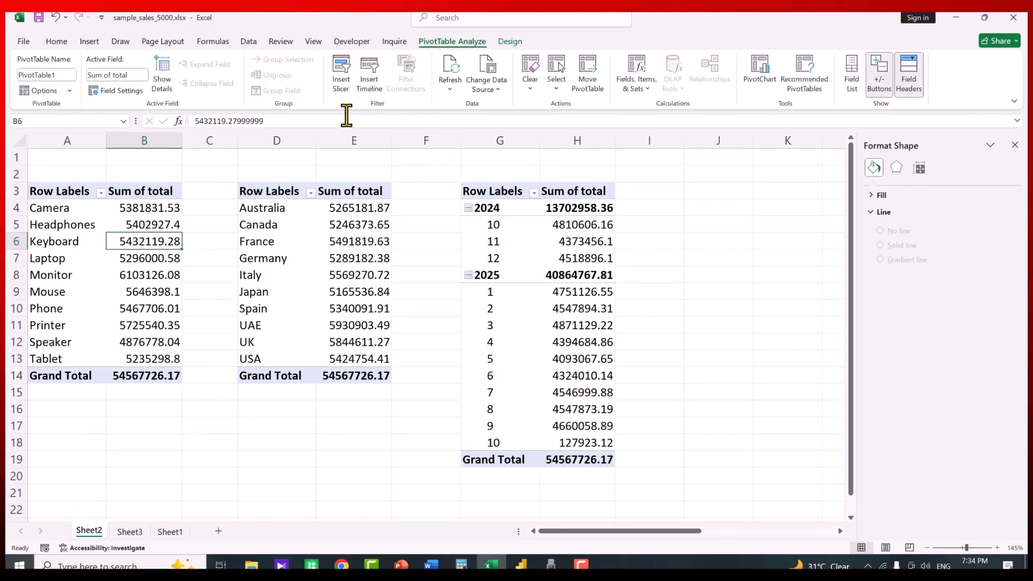
pyautogui.click(345, 71)
pyautogui.click(299, 195)
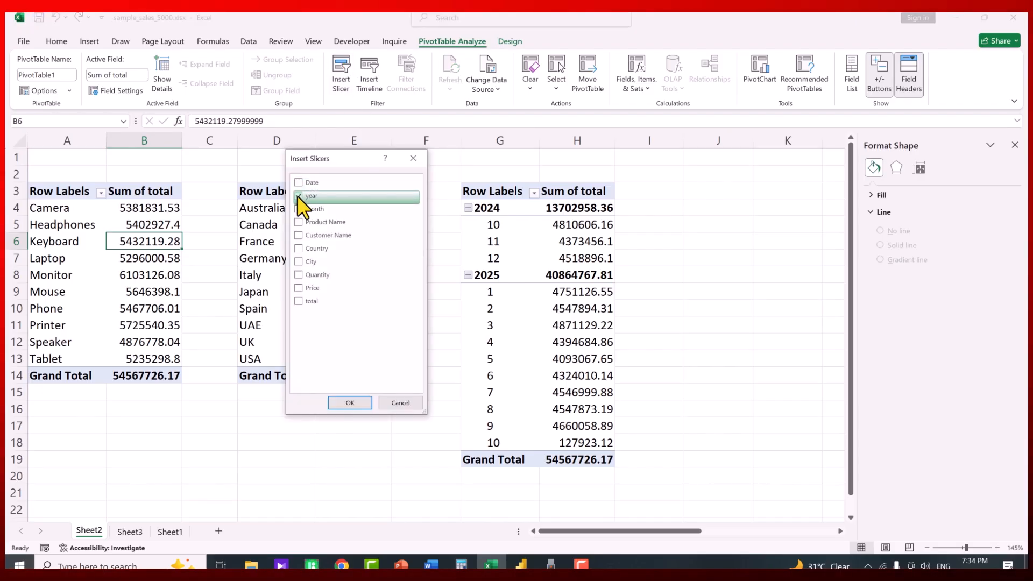
pyautogui.click(353, 404)
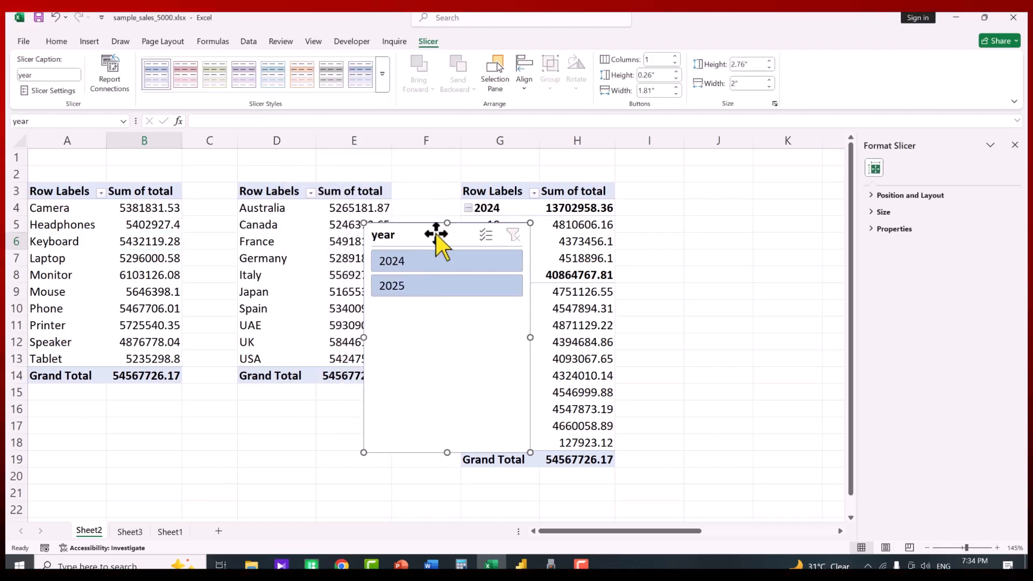
pyautogui.moveTo(436, 235); pyautogui.dragTo(285, 223)
pyautogui.moveTo(300, 441); pyautogui.dragTo(305, 309)
pyautogui.moveTo(381, 260); pyautogui.dragTo(306, 262)
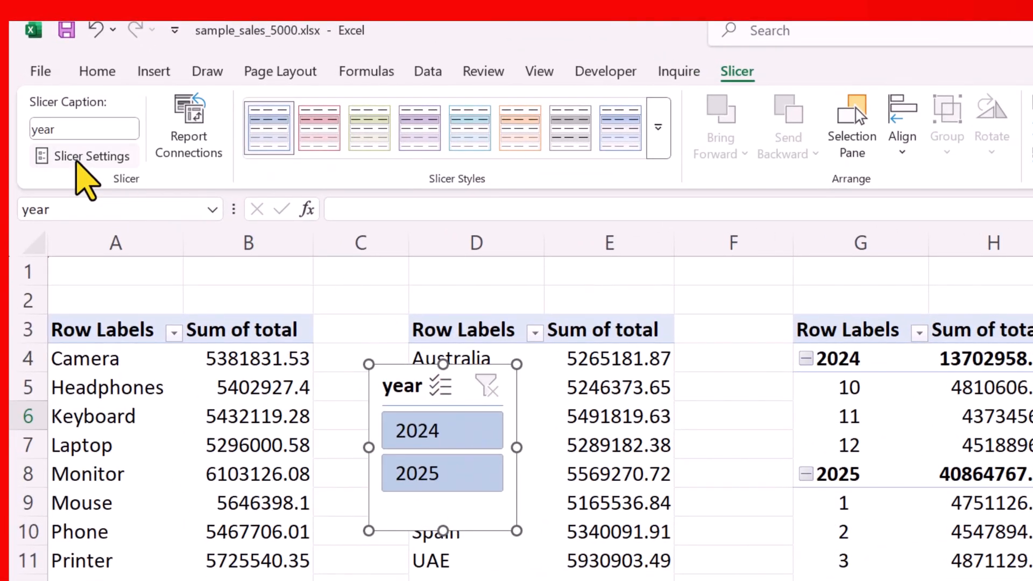
# Turn off the year slicer's header and shrink it to its minimum size
pyautogui.click(78, 158)
pyautogui.moveTo(484, 341); pyautogui.dragTo(739, 287)
pyautogui.click(697, 401)
pyautogui.click(976, 568)
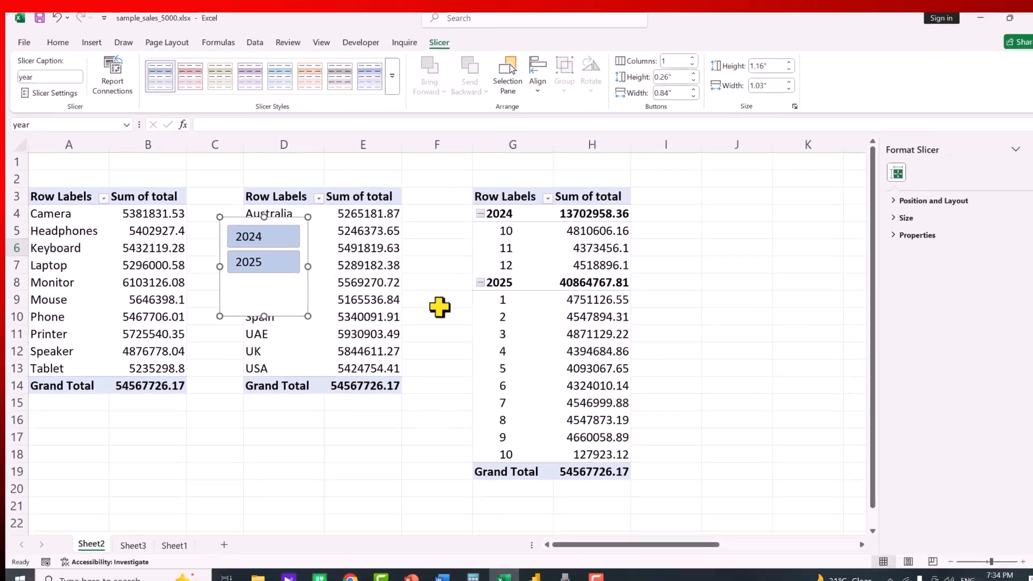
pyautogui.moveTo(264, 316); pyautogui.dragTo(264, 287)
pyautogui.moveTo(301, 247); pyautogui.dragTo(285, 245)
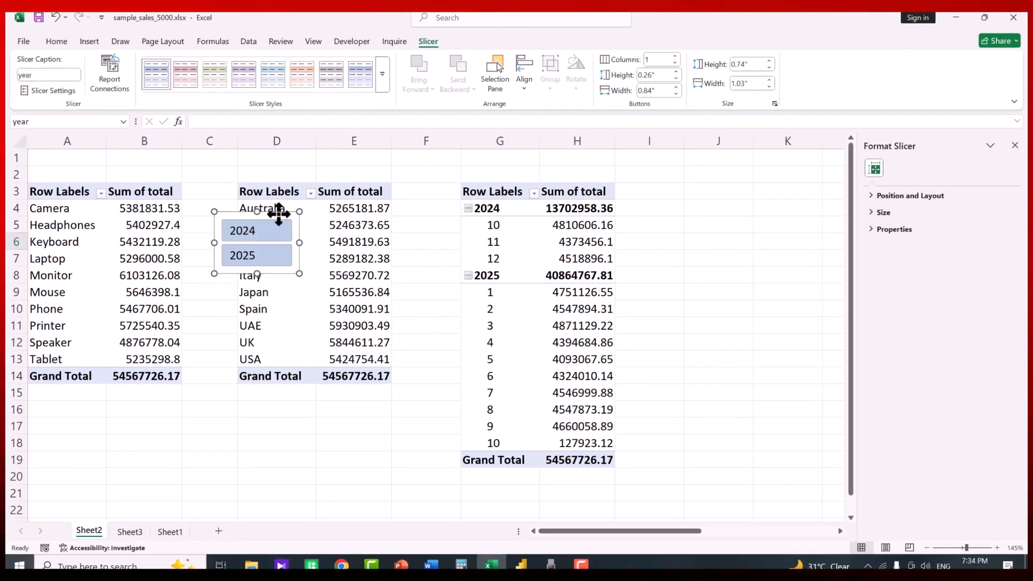
# Move the year slicer to the Sheet3 dashboard, just right of the chart card
pyautogui.press('Delete')
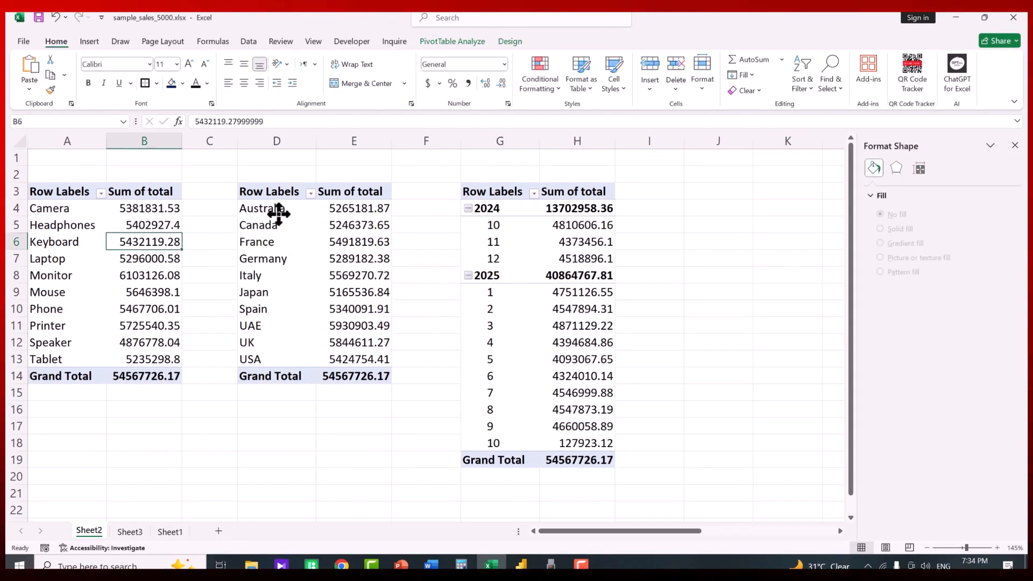
pyautogui.click(132, 533)
pyautogui.click(459, 416)
pyautogui.hotkey('ctrl', 'v')
pyautogui.moveTo(140, 211); pyautogui.dragTo(436, 231)
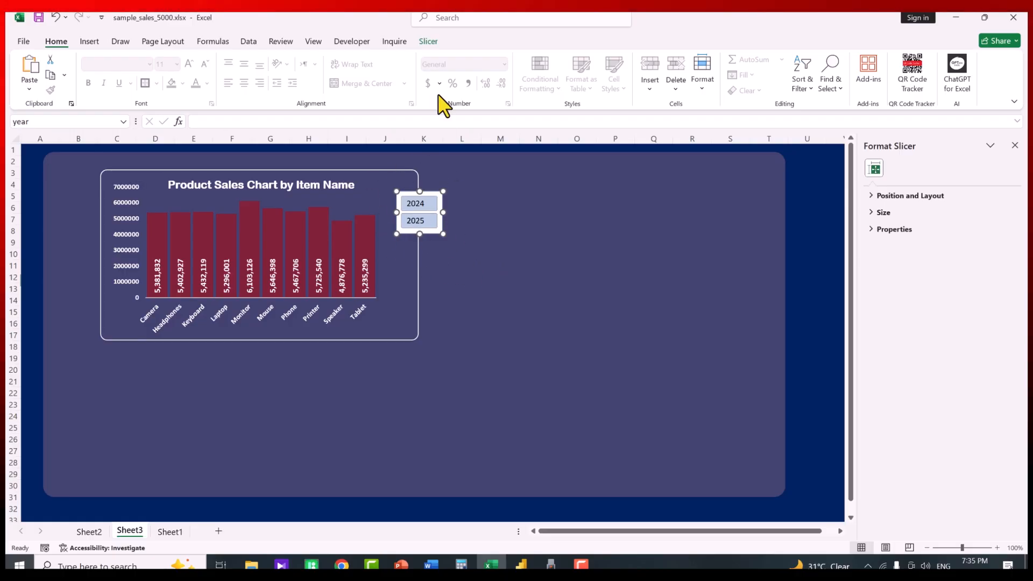
# Duplicate the first slicer style and give its whole-slicer element a dark navy fill
pyautogui.click(430, 43)
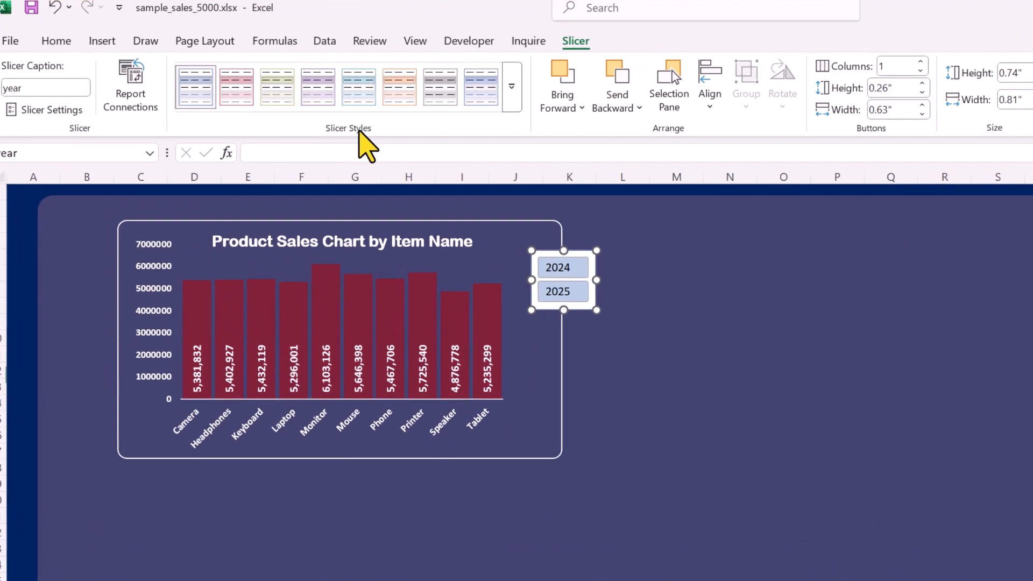
pyautogui.rightClick(193, 87)
pyautogui.click(240, 123)
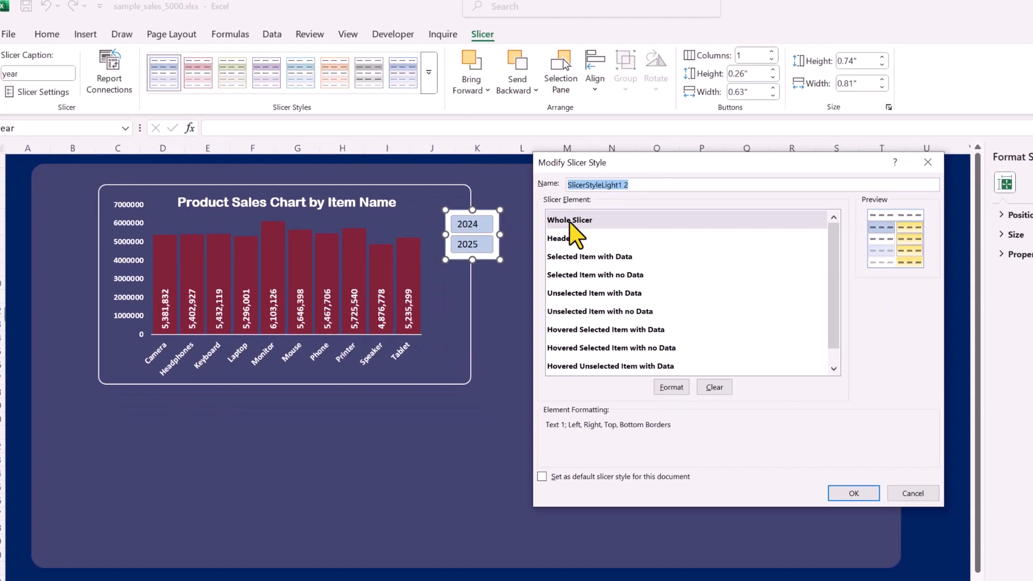
pyautogui.click(665, 384)
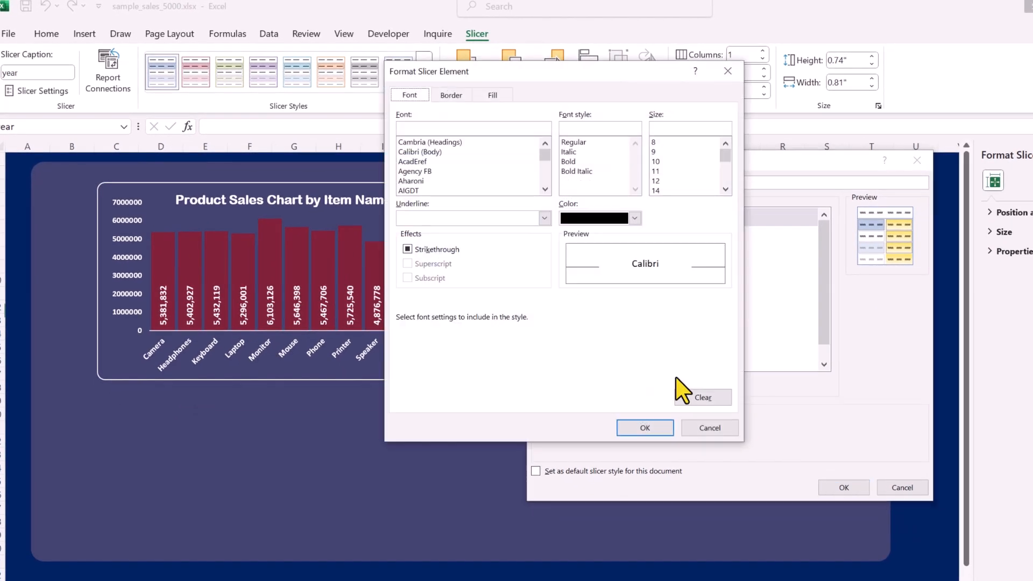
pyautogui.click(492, 96)
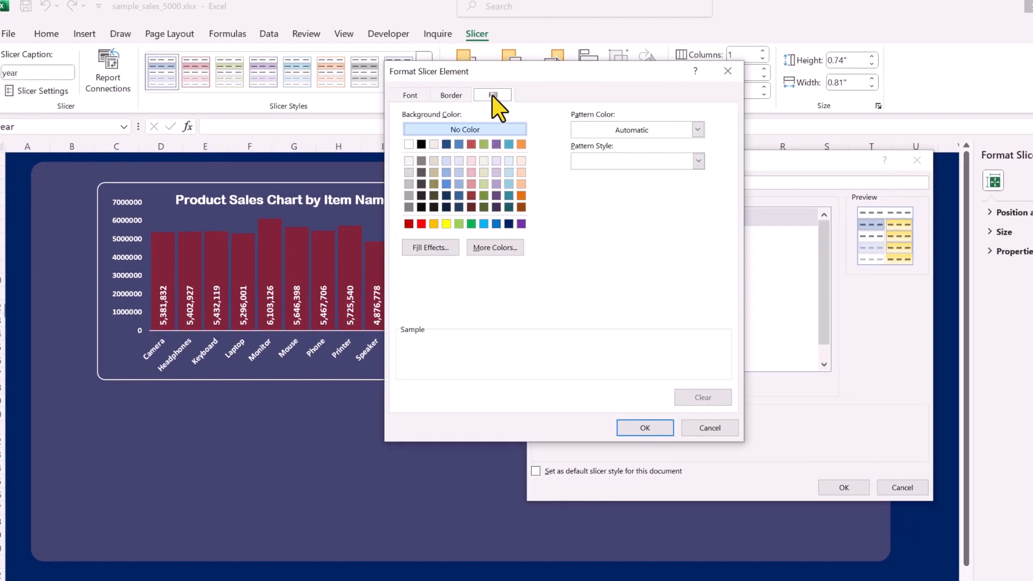
pyautogui.click(509, 224)
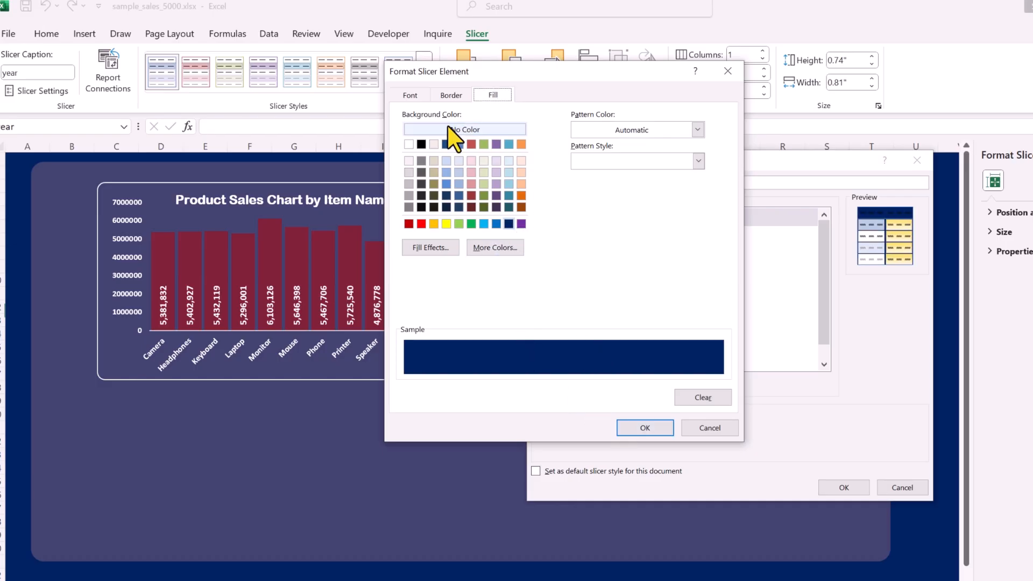
# Set the slicer text to bold Arial Rounded MT Bold 12, save the custom style, and apply it
pyautogui.click(410, 97)
pyautogui.click(545, 189)
pyautogui.click(545, 189)
pyautogui.click(545, 189)
pyautogui.click(545, 189)
pyautogui.click(545, 189)
pyautogui.click(545, 189)
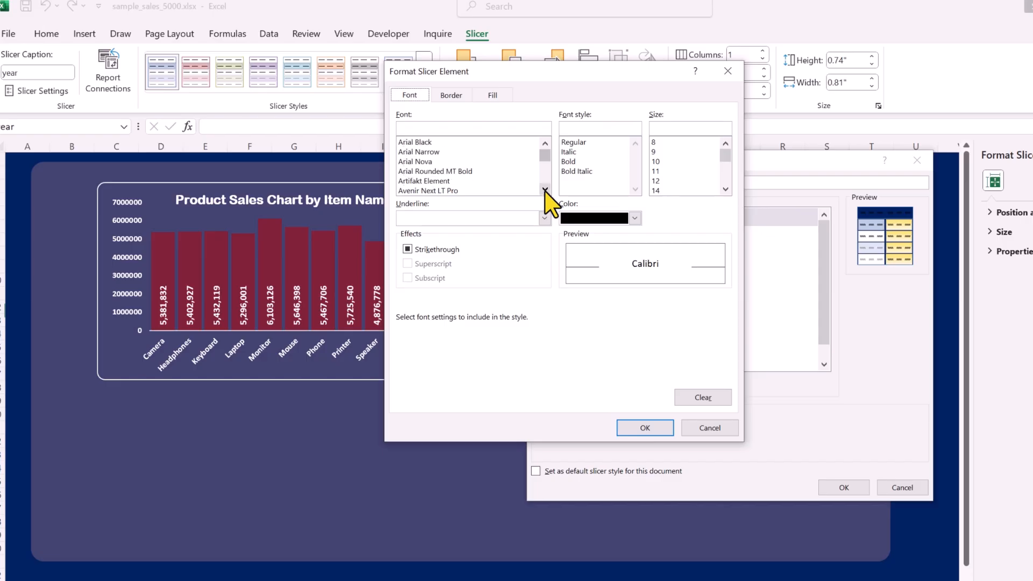
pyautogui.click(455, 171)
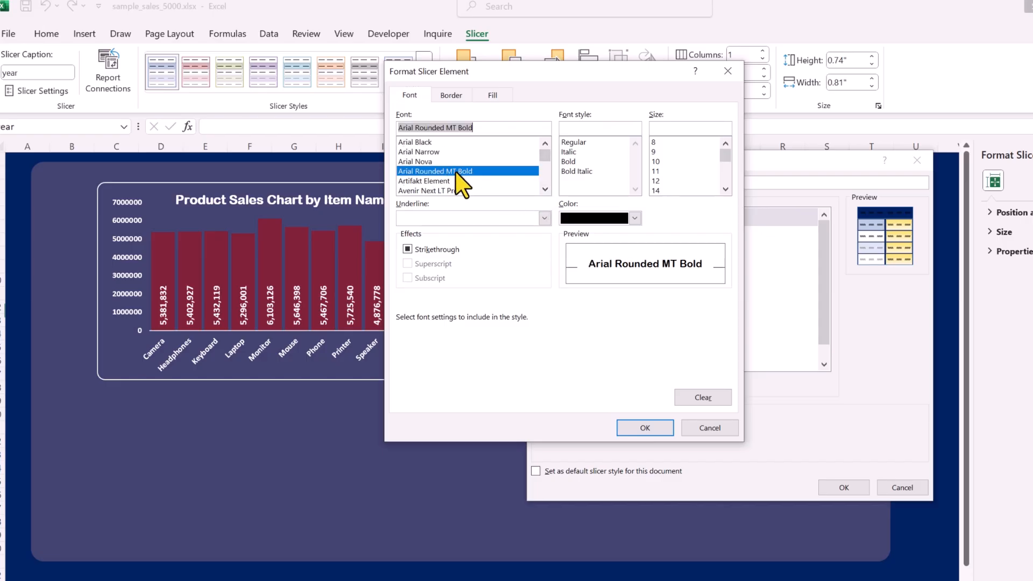
pyautogui.click(568, 161)
pyautogui.click(657, 181)
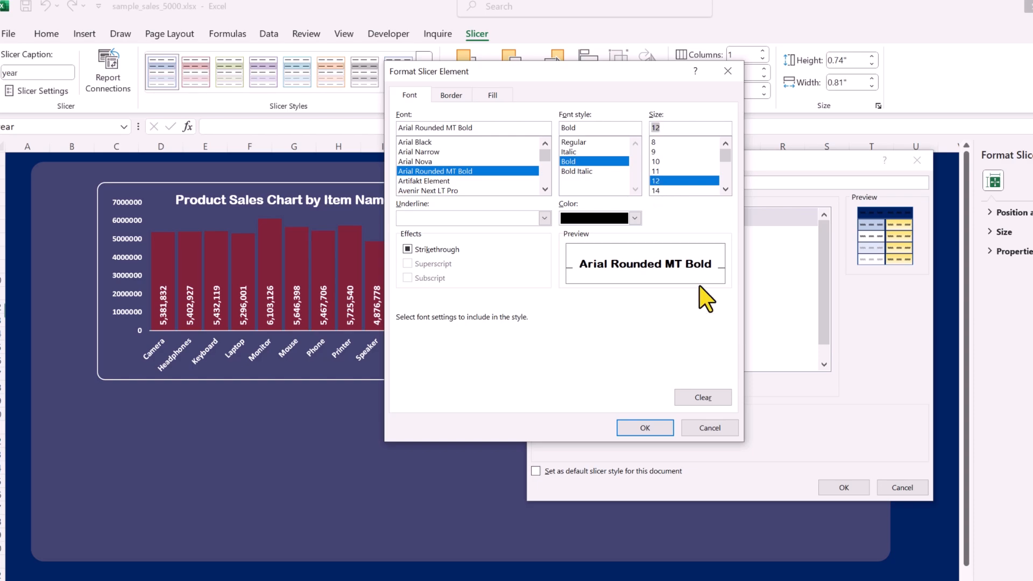
pyautogui.click(646, 428)
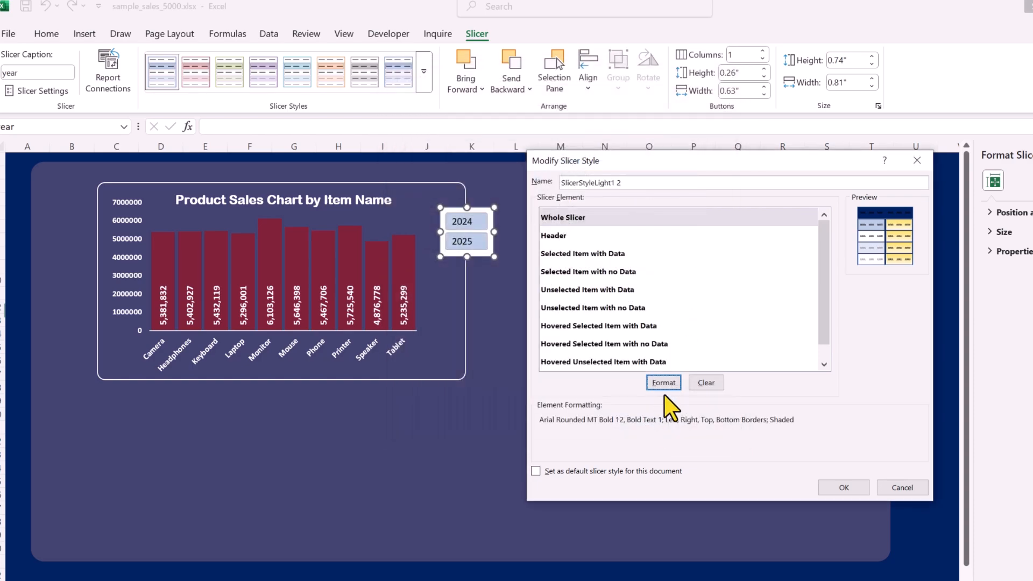
pyautogui.click(842, 487)
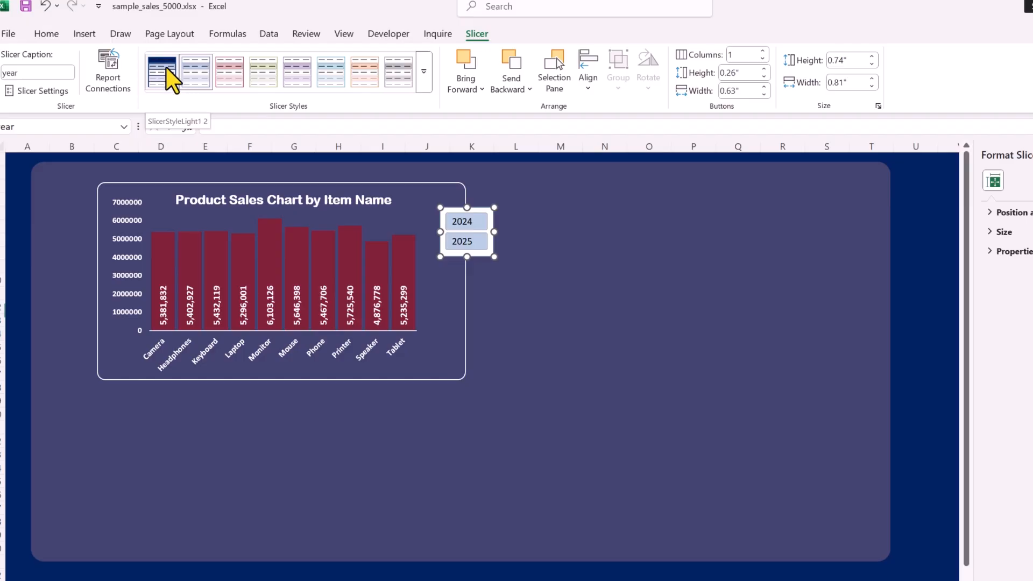
pyautogui.click(163, 66)
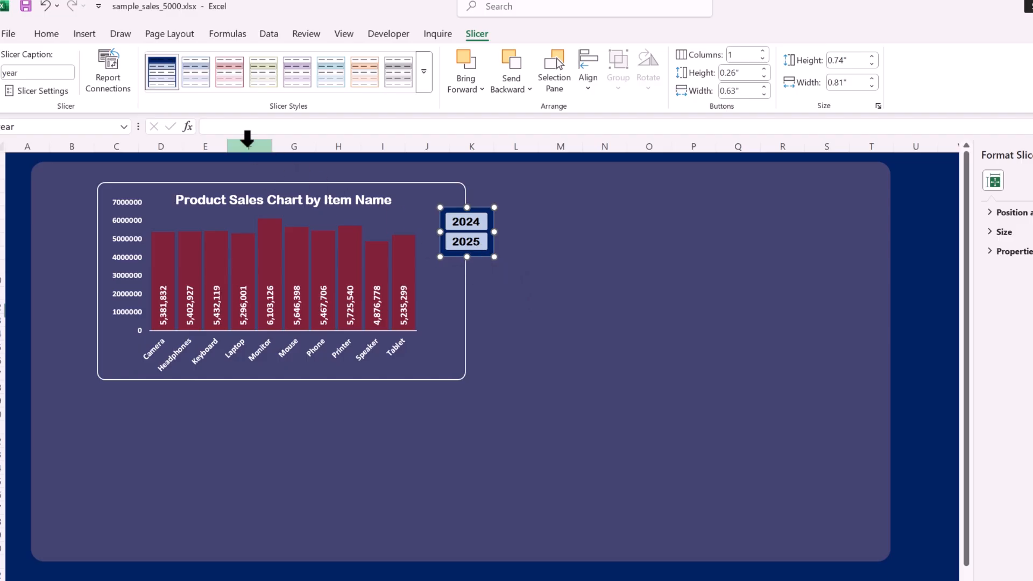
# In the custom slicer style, fill the selected-item buttons with a slightly darker red
pyautogui.rightClick(160, 74)
pyautogui.click(206, 83)
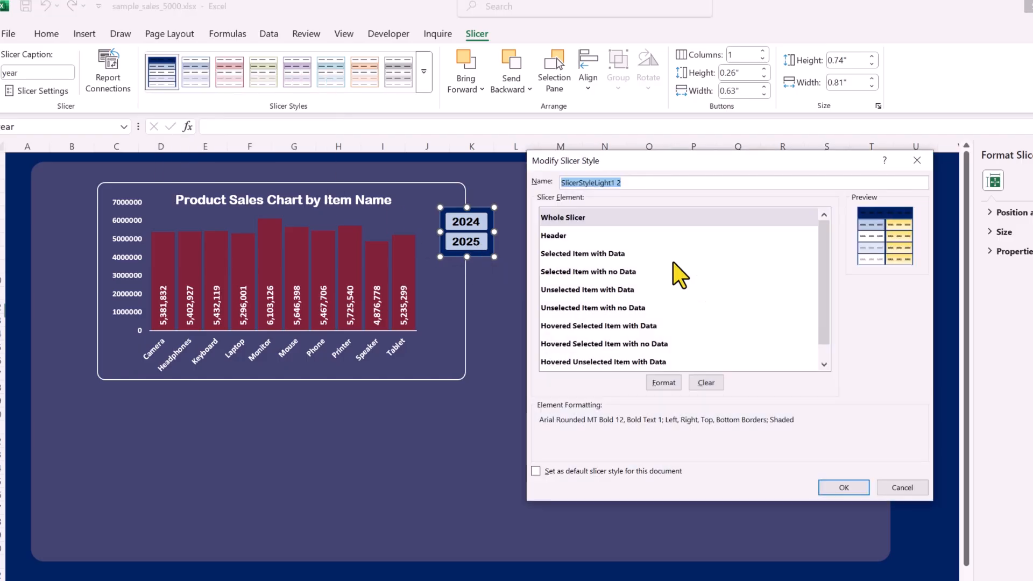
pyautogui.click(590, 254)
pyautogui.click(672, 383)
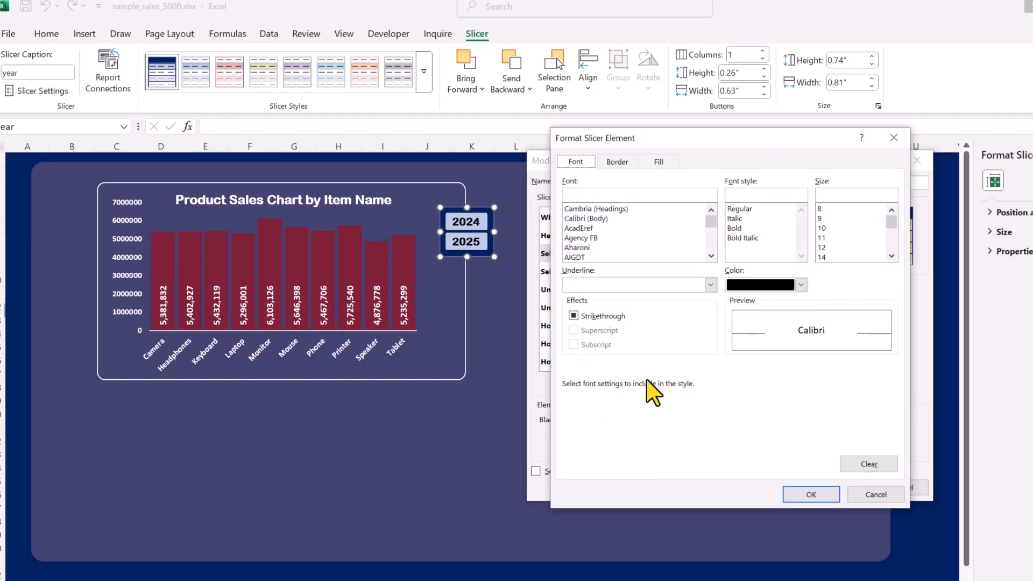
pyautogui.click(661, 163)
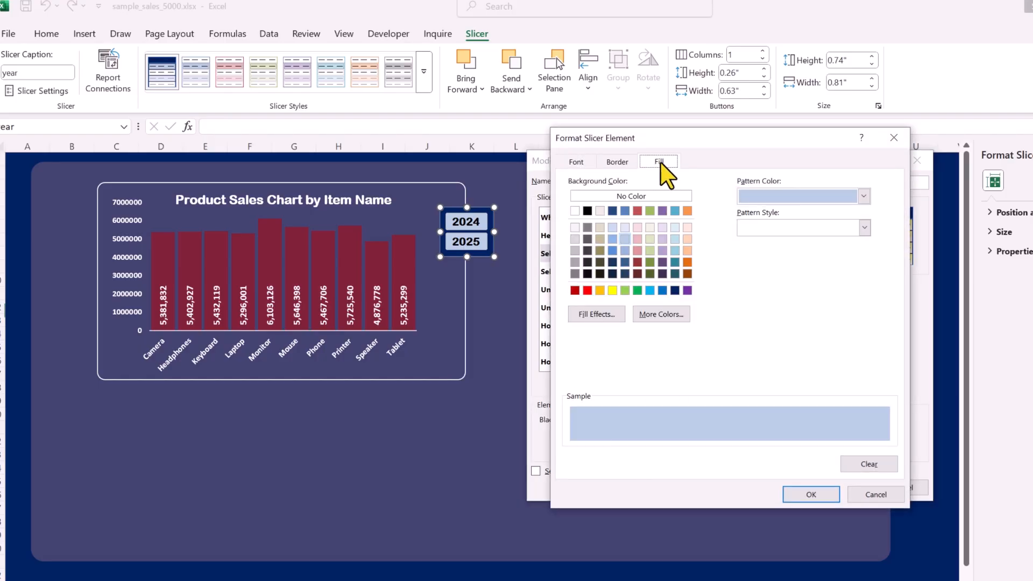
pyautogui.click(574, 290)
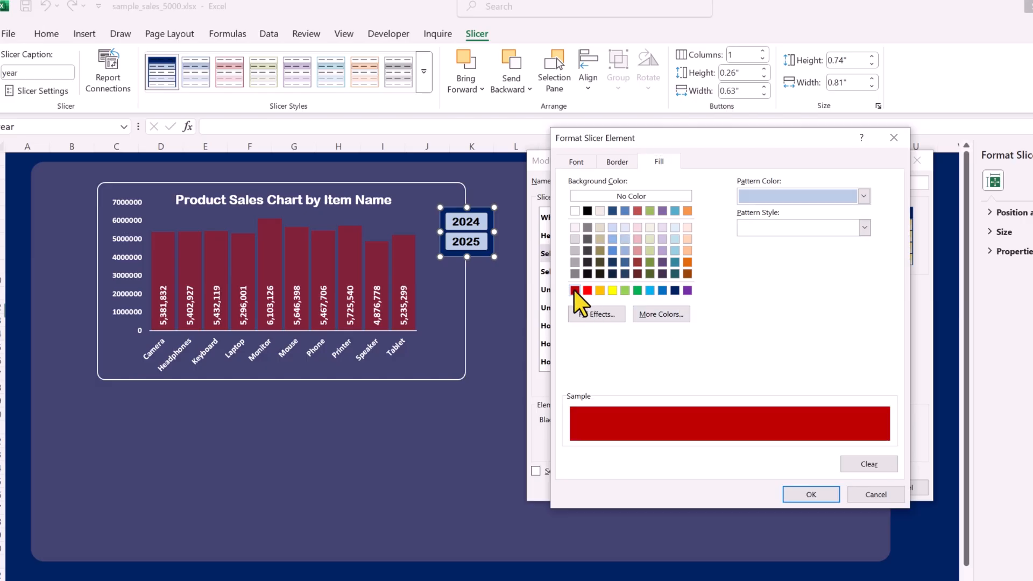
pyautogui.click(661, 315)
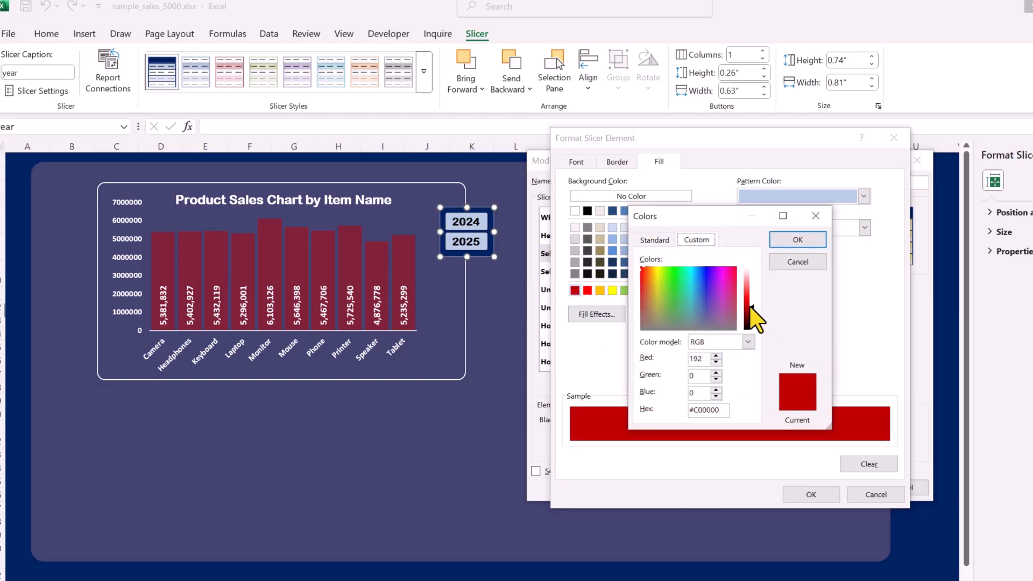
pyautogui.click(750, 307)
pyautogui.click(799, 240)
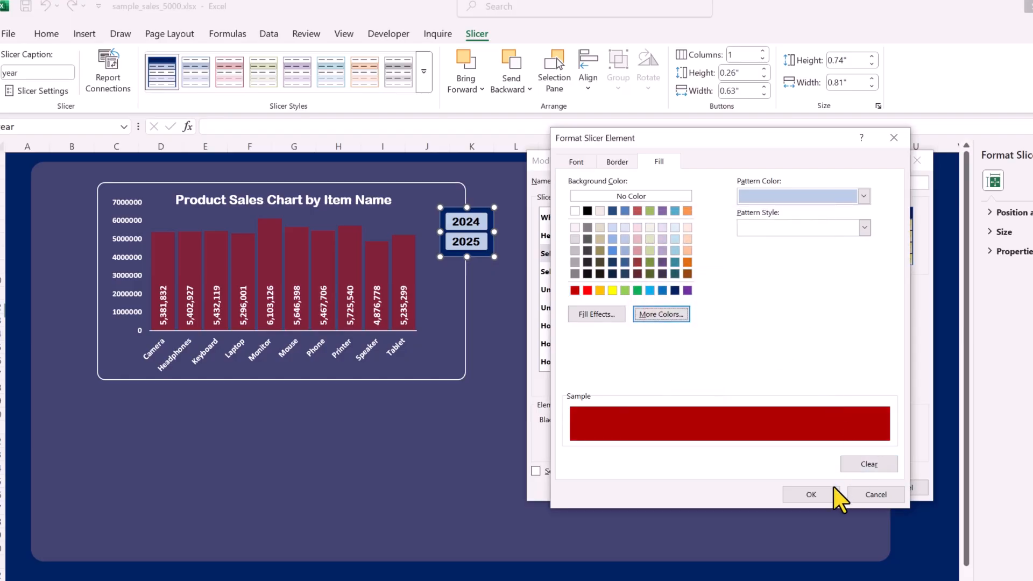
pyautogui.click(811, 495)
pyautogui.click(847, 485)
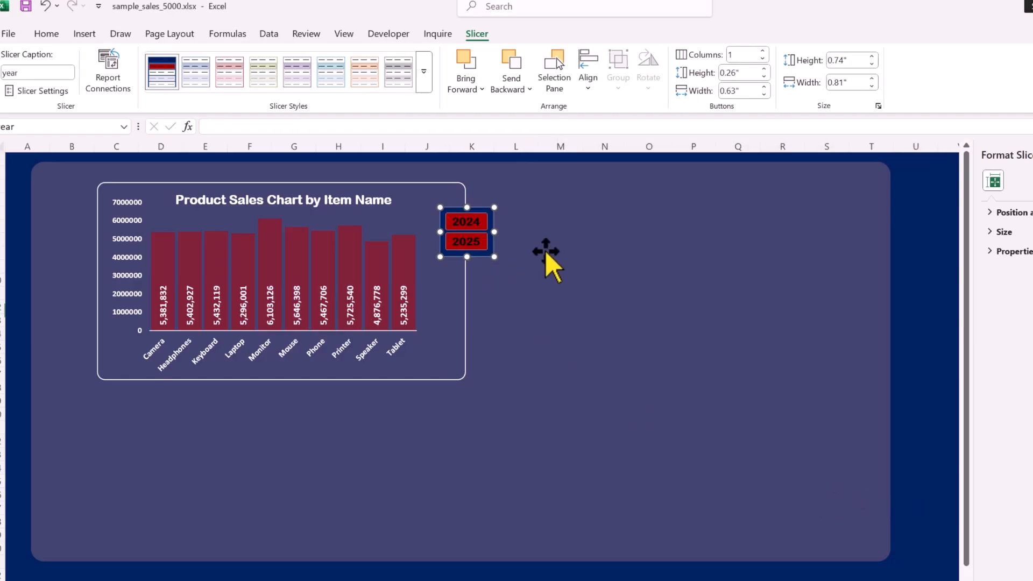
# Make the whole-slicer font colour white in the custom style
pyautogui.rightClick(163, 71)
pyautogui.click(207, 82)
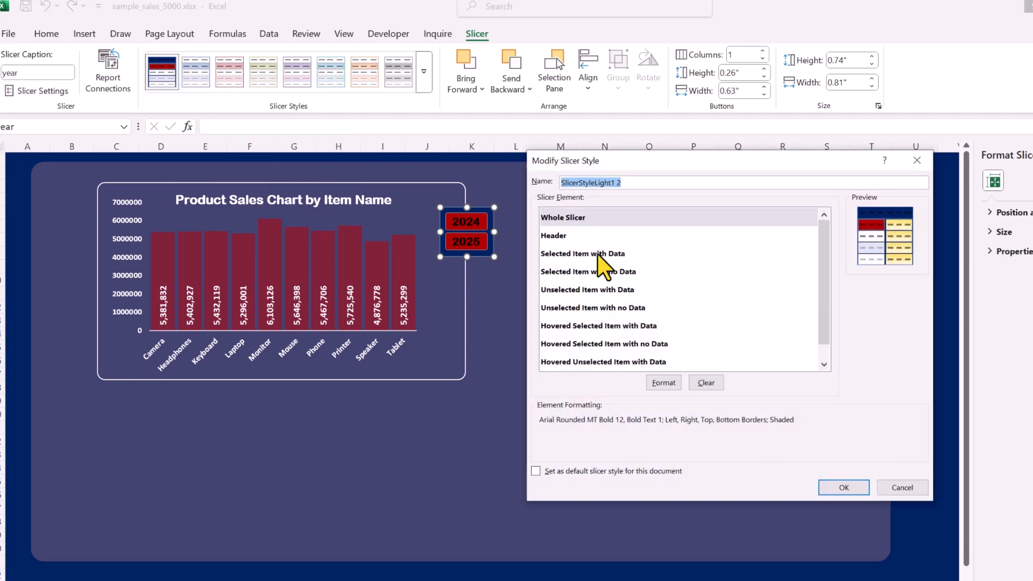
pyautogui.click(559, 217)
pyautogui.click(663, 382)
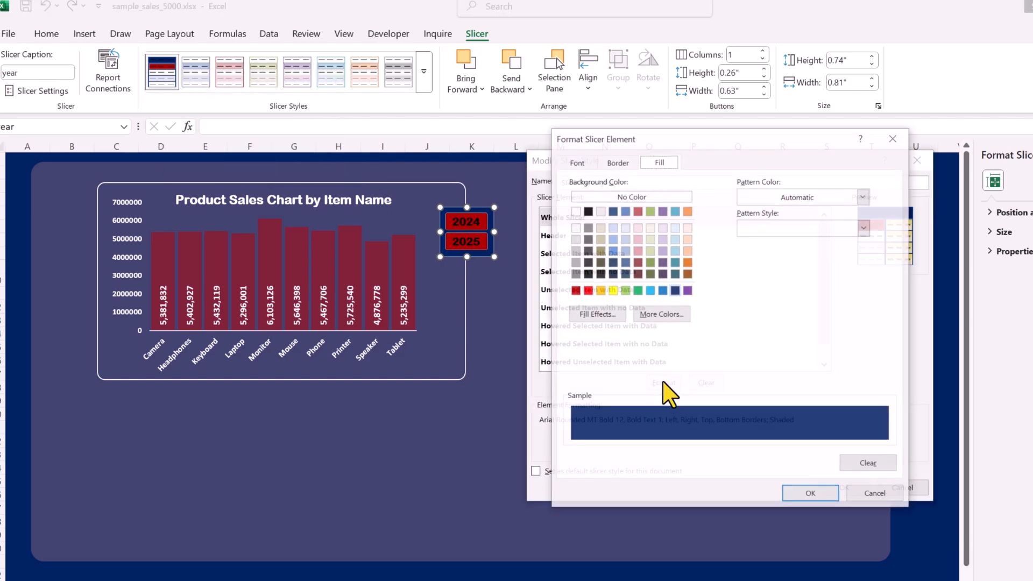
pyautogui.click(576, 162)
pyautogui.click(802, 284)
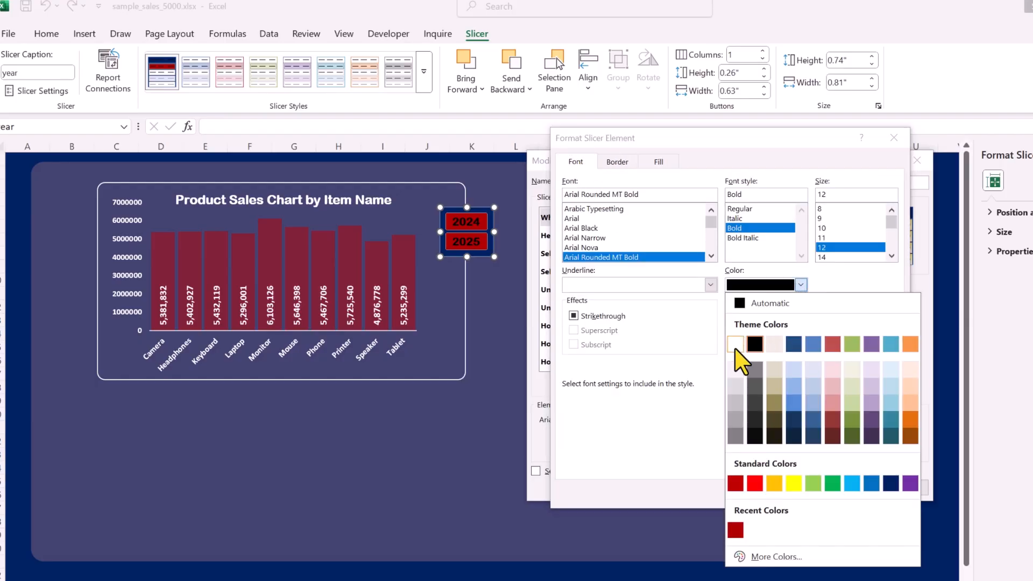
pyautogui.click(735, 349)
pyautogui.click(827, 494)
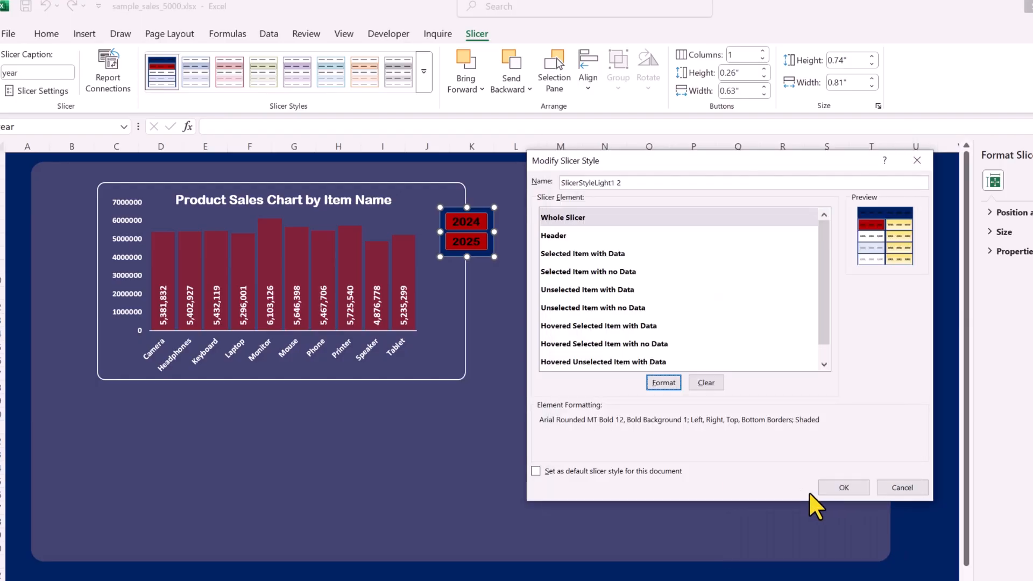
# Make the selected-item button text white and save the modified style
pyautogui.click(579, 253)
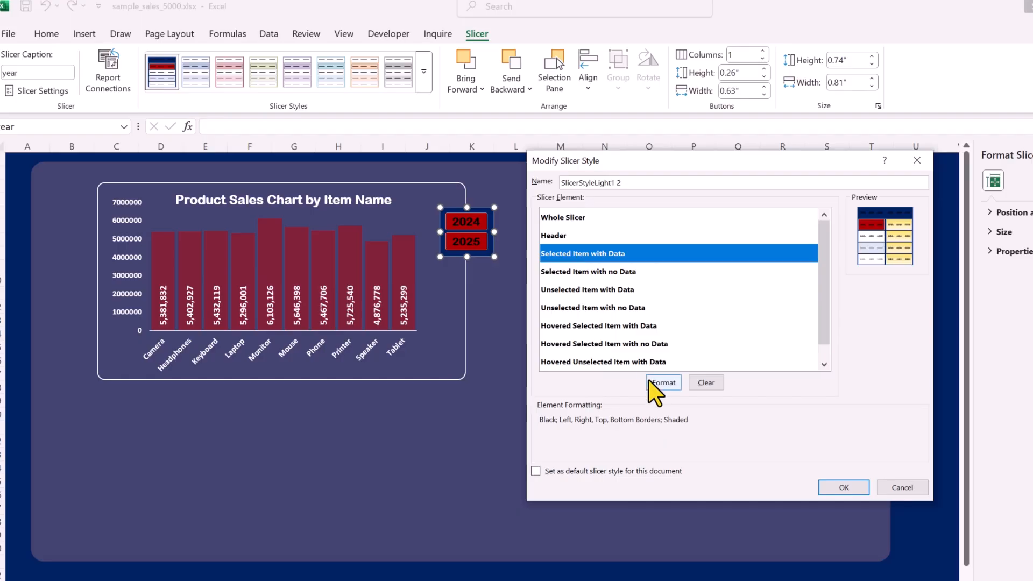
pyautogui.click(660, 383)
pyautogui.click(801, 285)
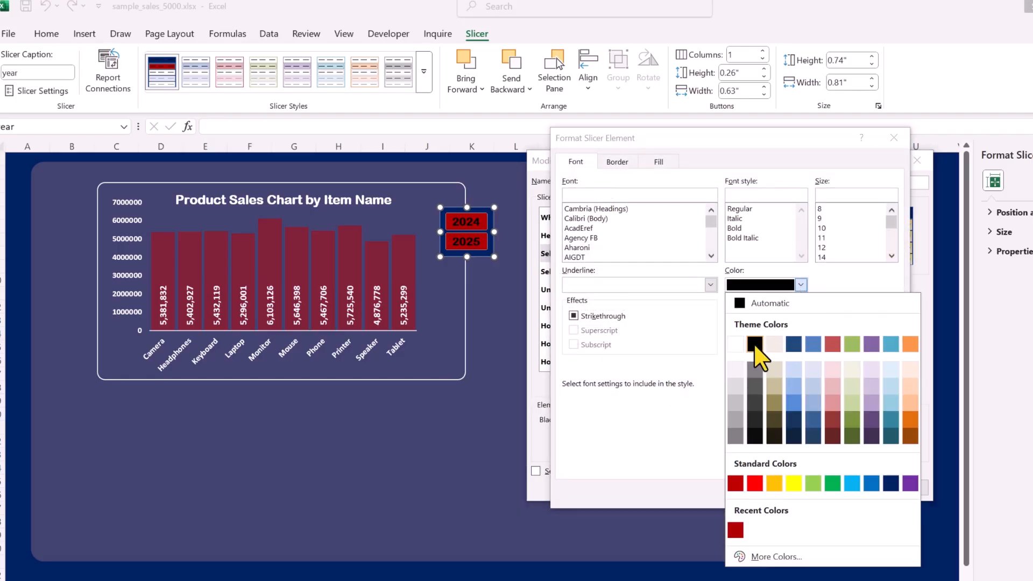
pyautogui.click(736, 348)
pyautogui.click(811, 494)
pyautogui.click(842, 491)
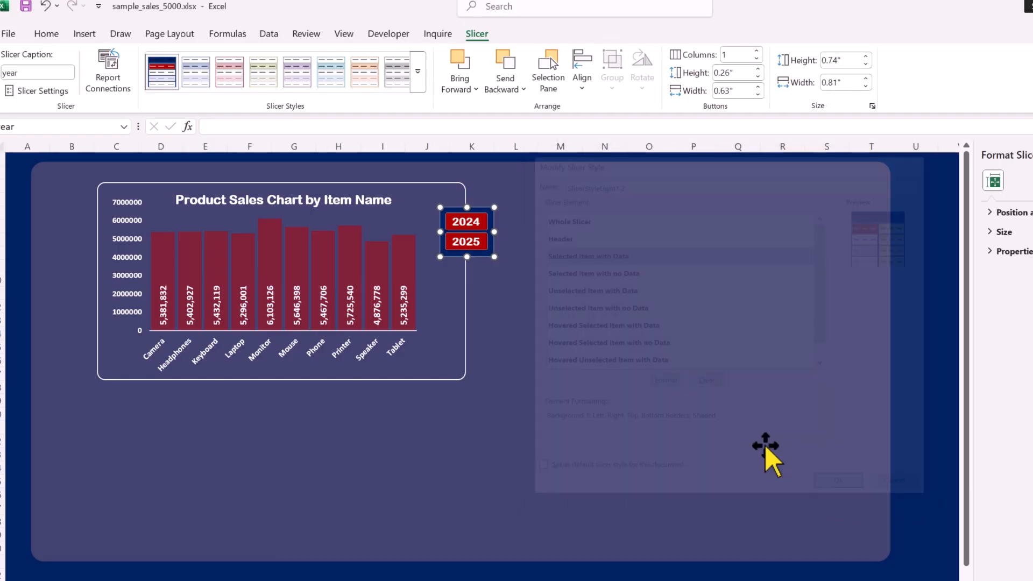
# Test the slicer by filtering the chart to 2024, then to 2025
pyautogui.click(548, 273)
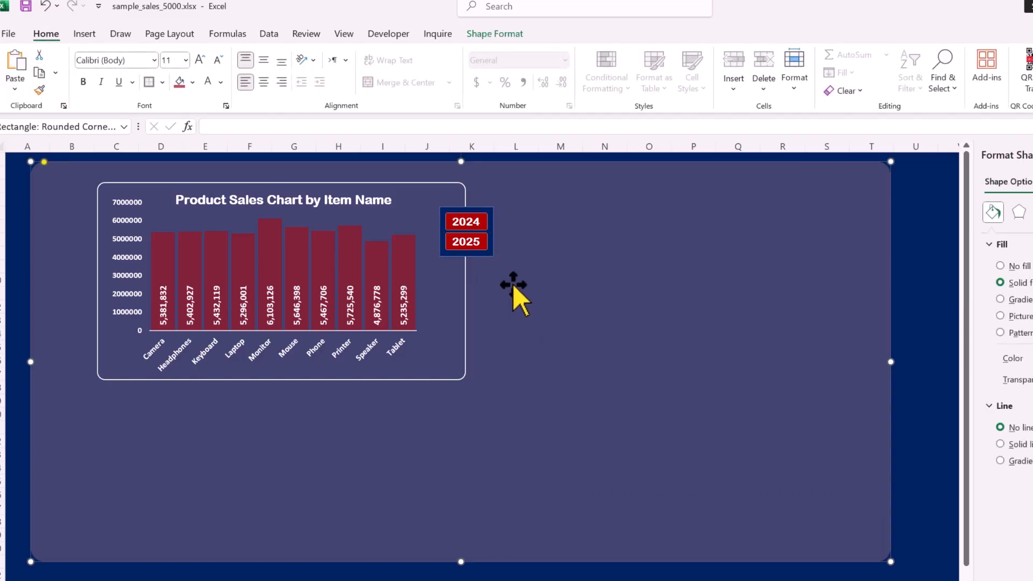
pyautogui.click(470, 224)
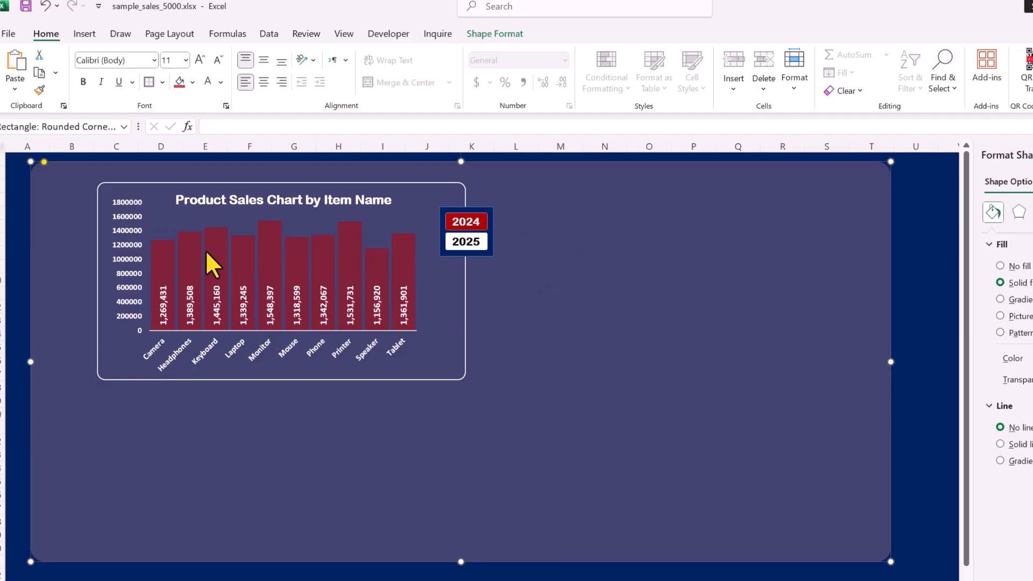
pyautogui.click(471, 242)
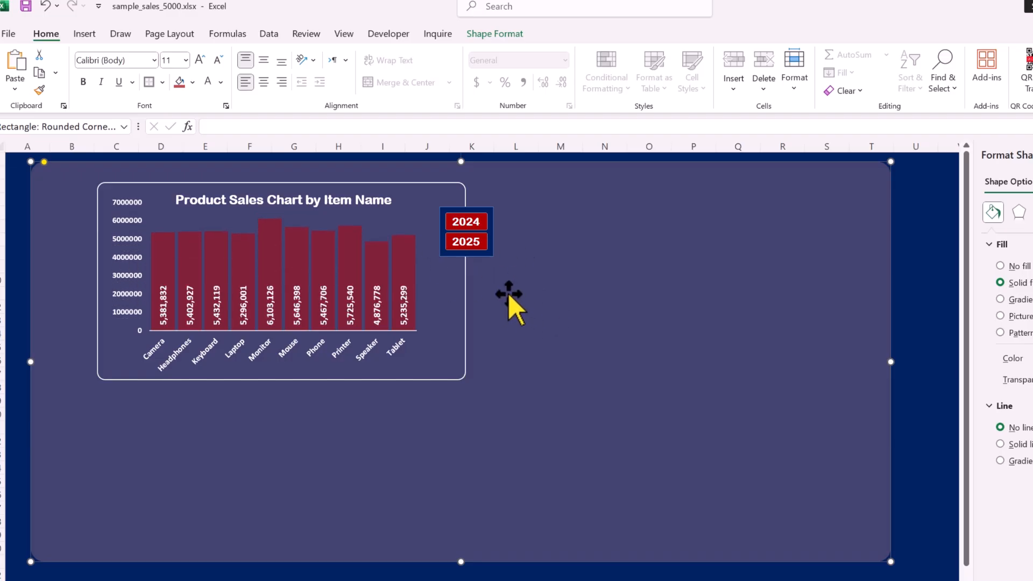
# Move the year slicer up so it is level with the chart card's top
pyautogui.click(492, 247)
pyautogui.moveTo(482, 234); pyautogui.dragTo(481, 220)
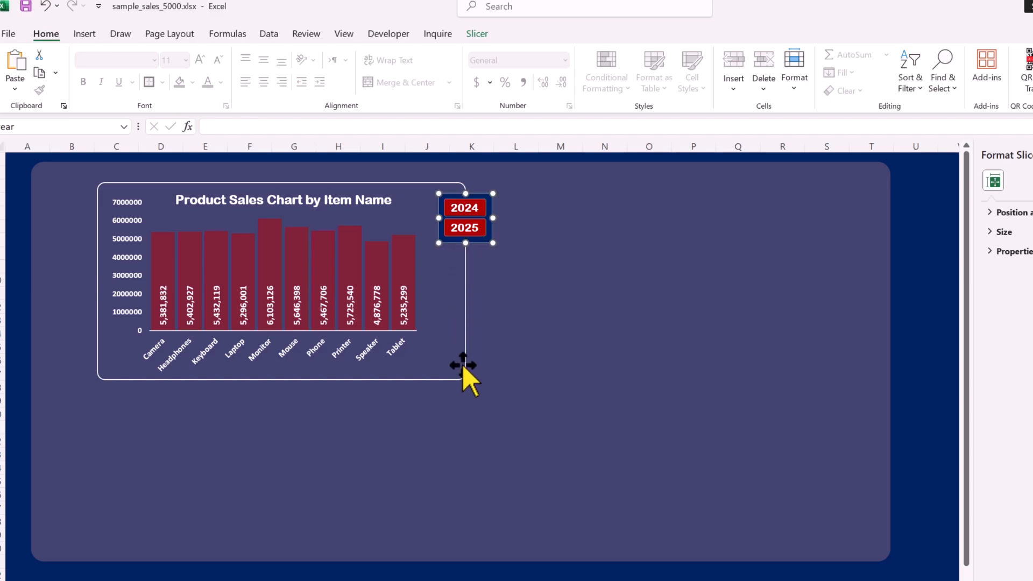
pyautogui.moveTo(474, 241); pyautogui.dragTo(474, 245)
pyautogui.click(85, 33)
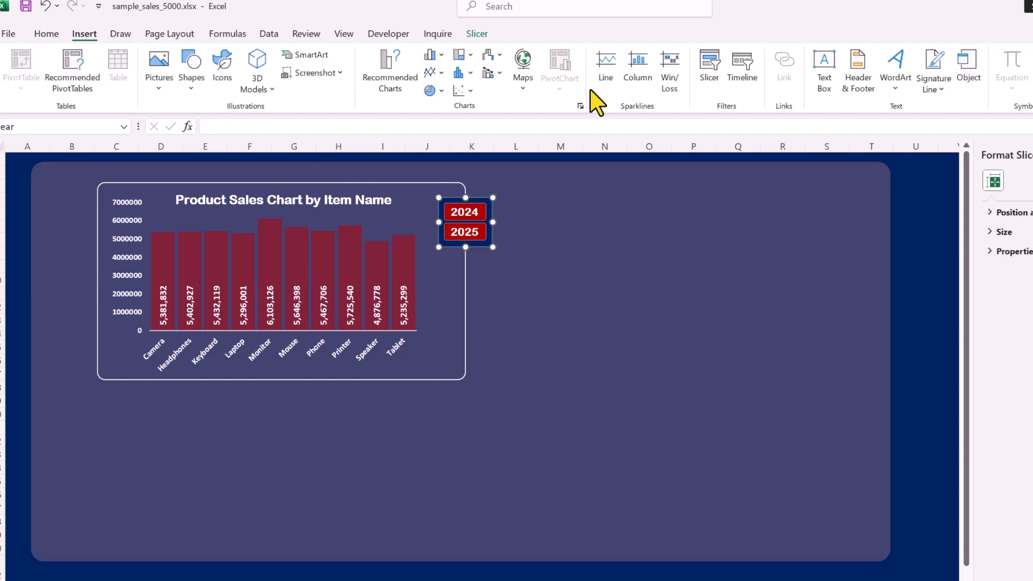
# Add a 'year' text label in bold, centred Arial Rounded MT Bold 14
pyautogui.moveTo(679, 276); pyautogui.dragTo(675, 279)
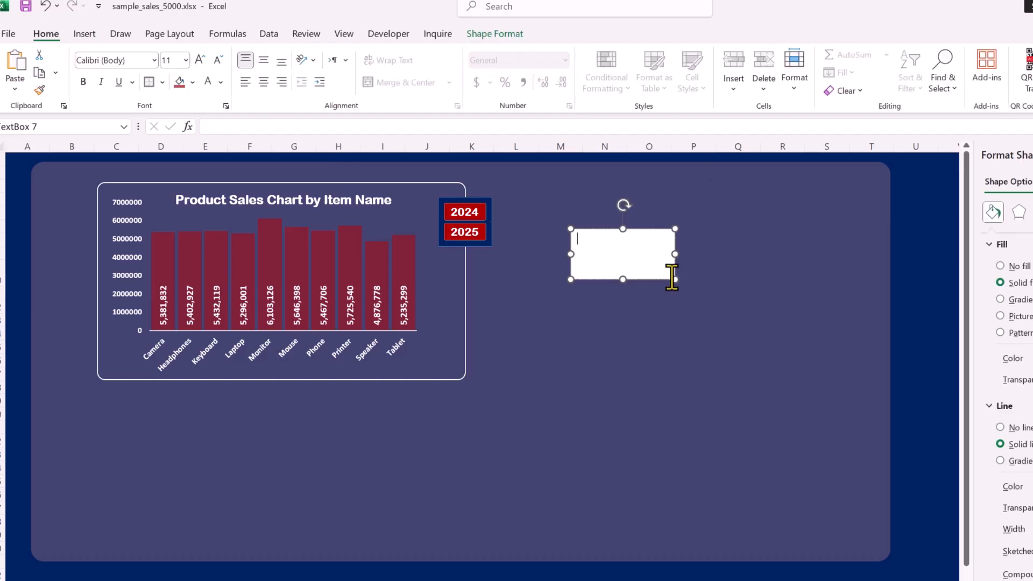
pyautogui.write('year')
pyautogui.click(154, 60)
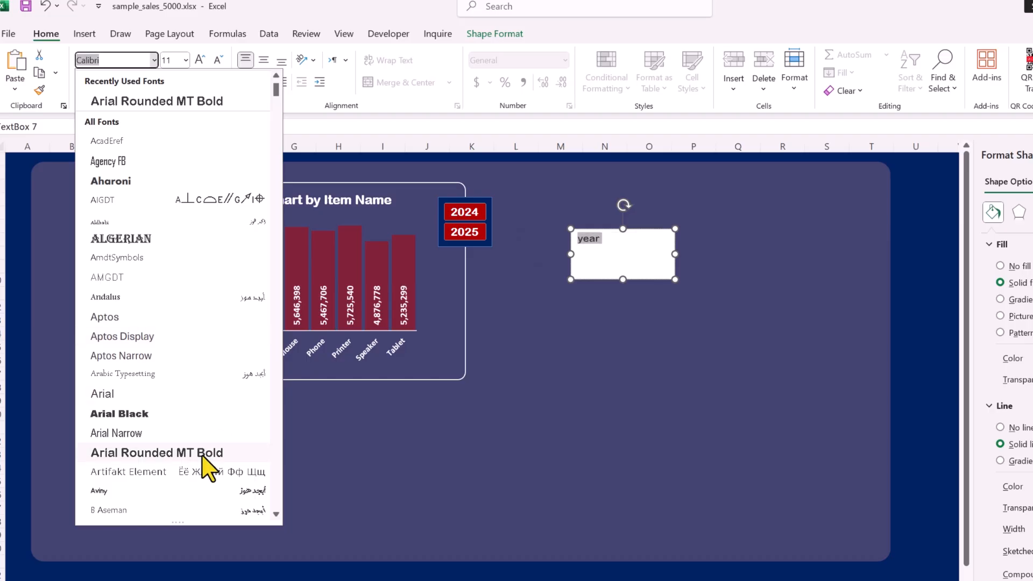
pyautogui.click(204, 453)
pyautogui.click(196, 59)
pyautogui.click(197, 59)
pyautogui.click(83, 82)
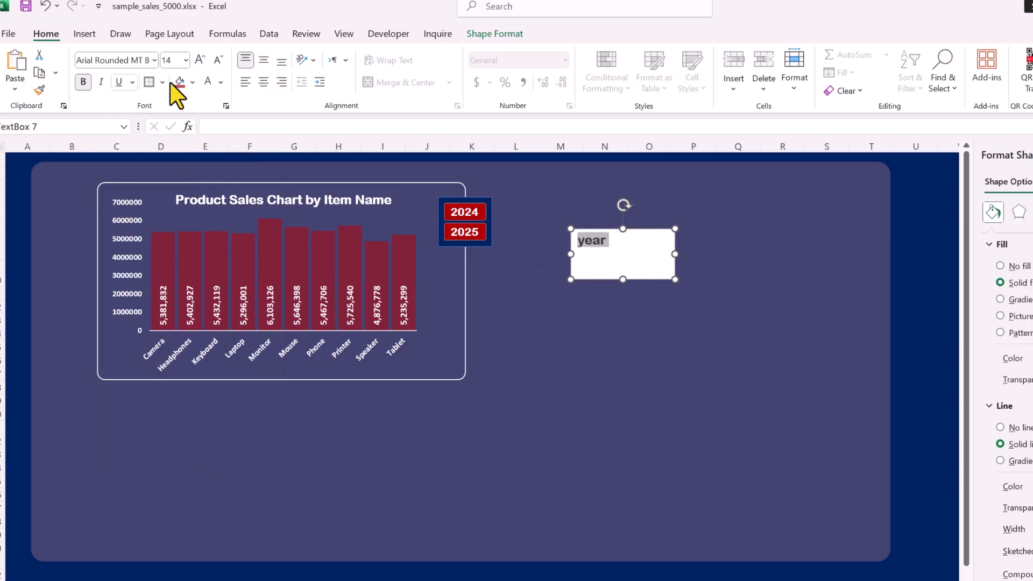
pyautogui.click(264, 82)
pyautogui.click(264, 60)
# Remove the label's fill and outline, fit it above the slicer, and align the slicer beneath it
pyautogui.click(495, 33)
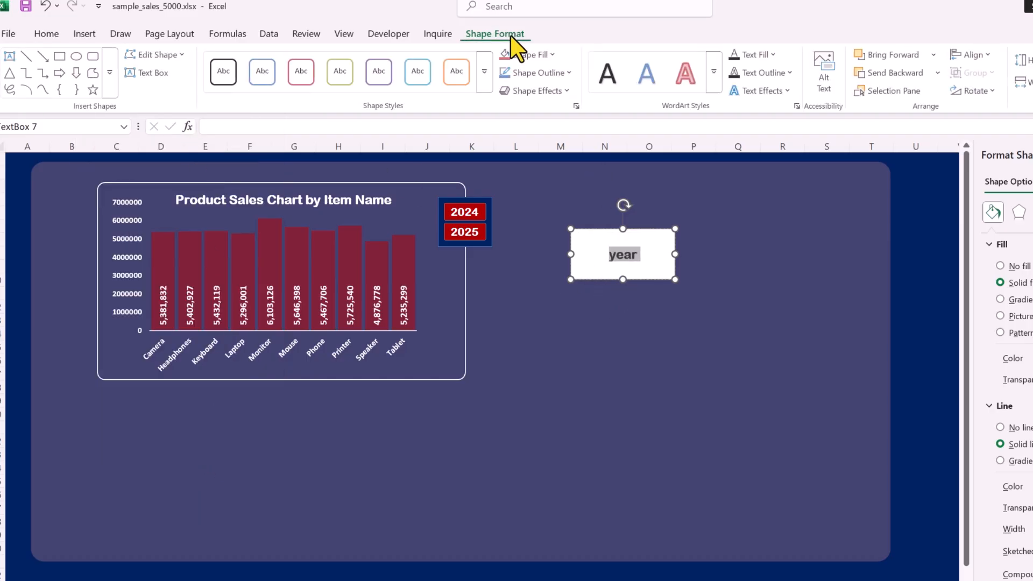
pyautogui.click(531, 54)
pyautogui.click(542, 357)
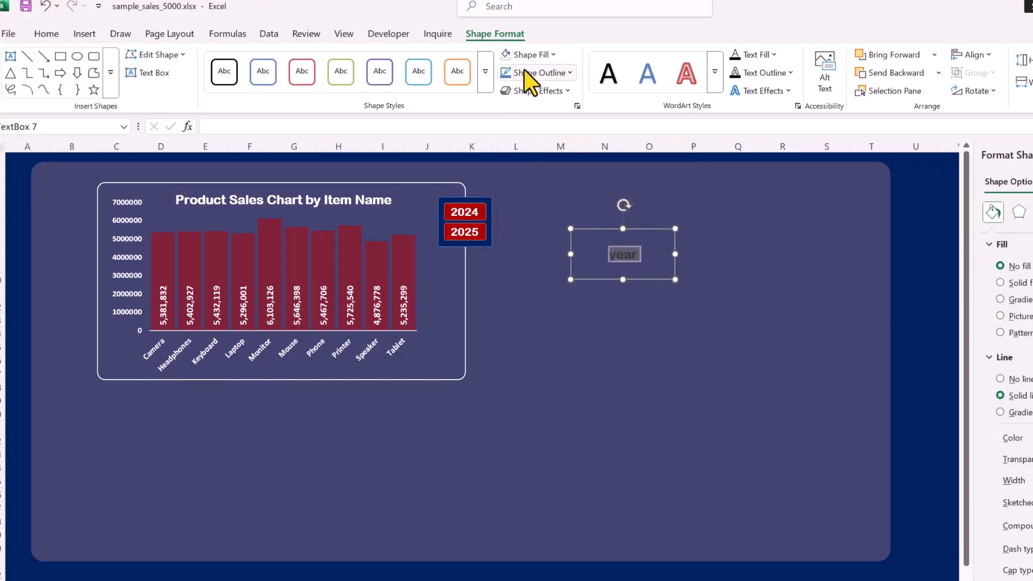
pyautogui.click(538, 72)
pyautogui.click(536, 375)
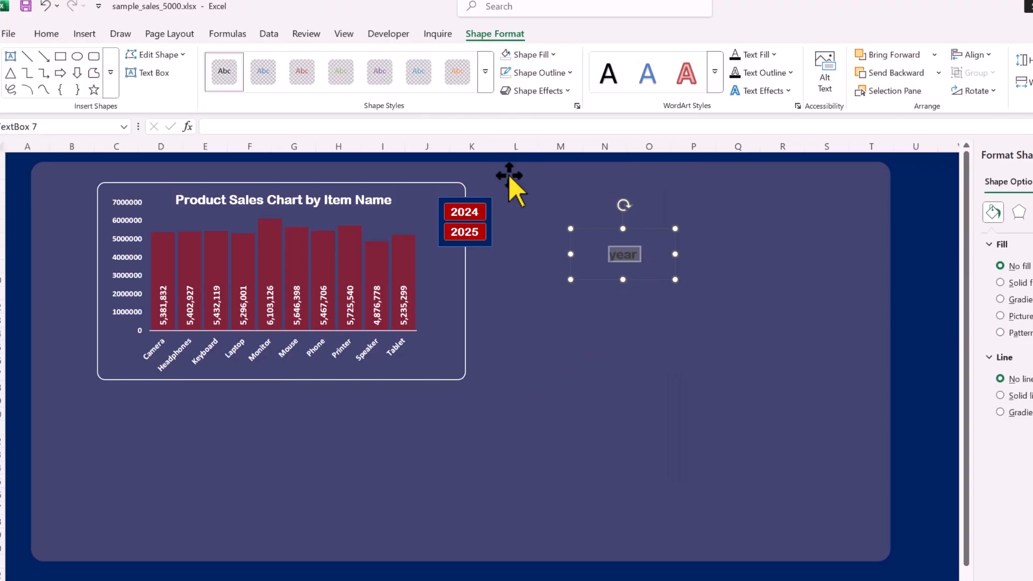
pyautogui.click(46, 34)
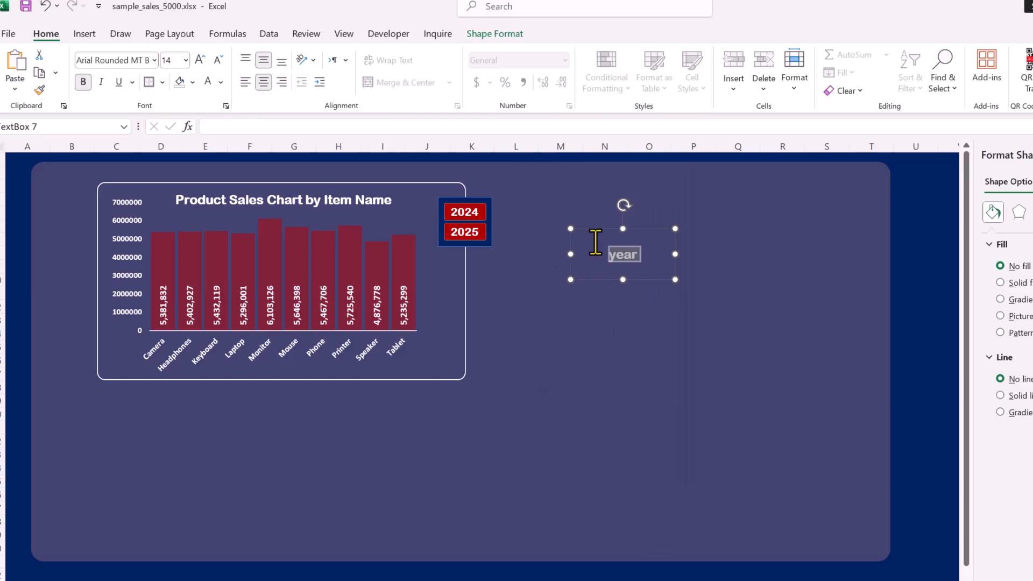
pyautogui.moveTo(676, 280); pyautogui.dragTo(462, 200)
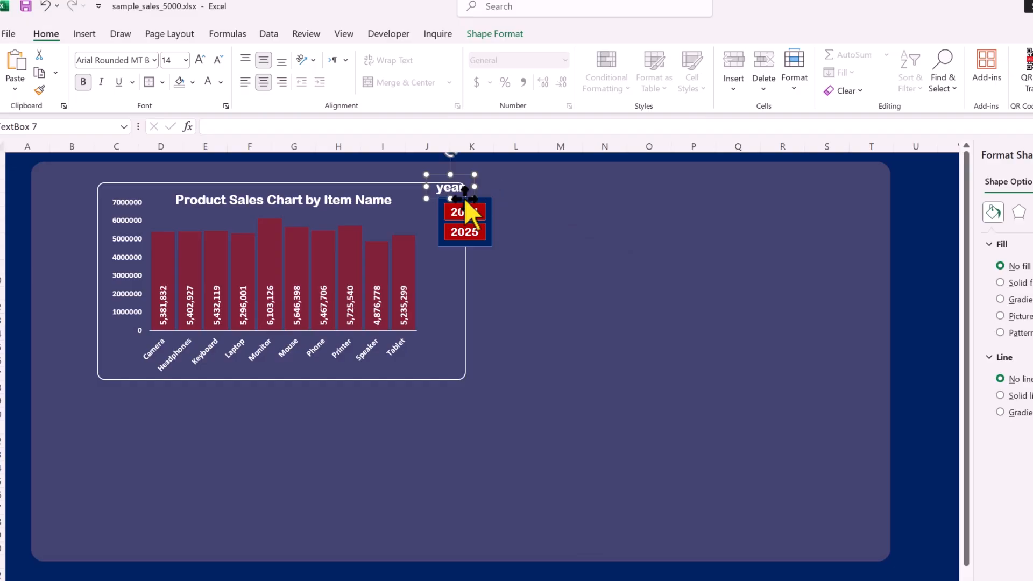
pyautogui.keyDown('ctrl'); pyautogui.click(492, 213); pyautogui.keyUp('ctrl')
pyautogui.moveTo(492, 217); pyautogui.dragTo(489, 221)
pyautogui.click(917, 306)
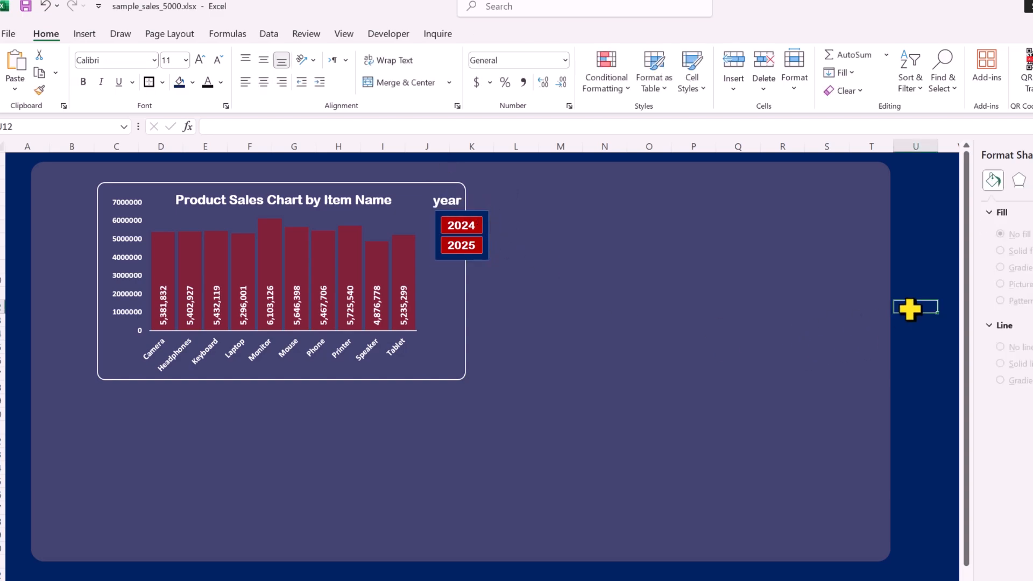
# Test the slicer with 2024 and 2025, leaving the chart filtered to 2024
pyautogui.click(460, 226)
pyautogui.click(463, 245)
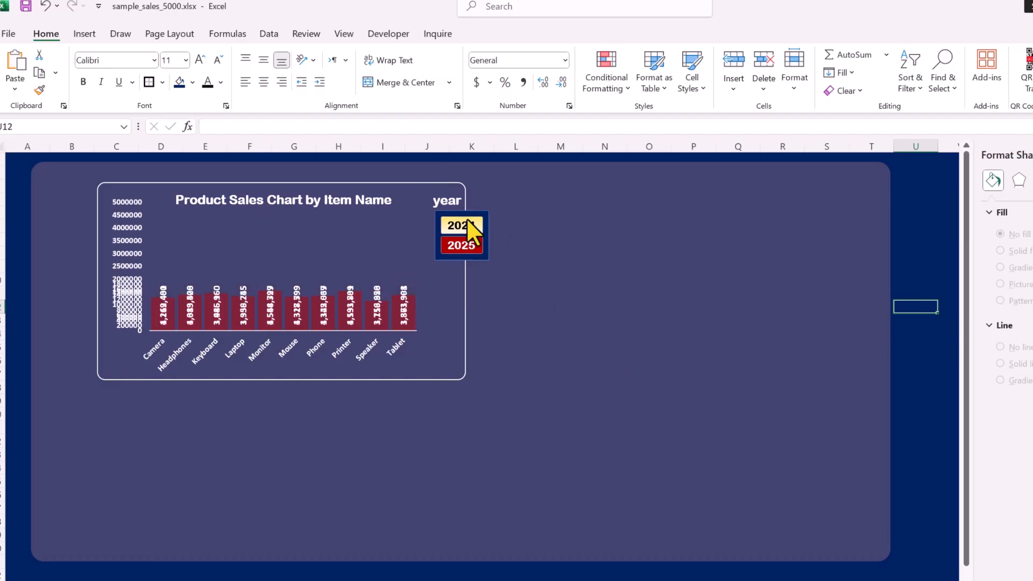
pyautogui.click(461, 223)
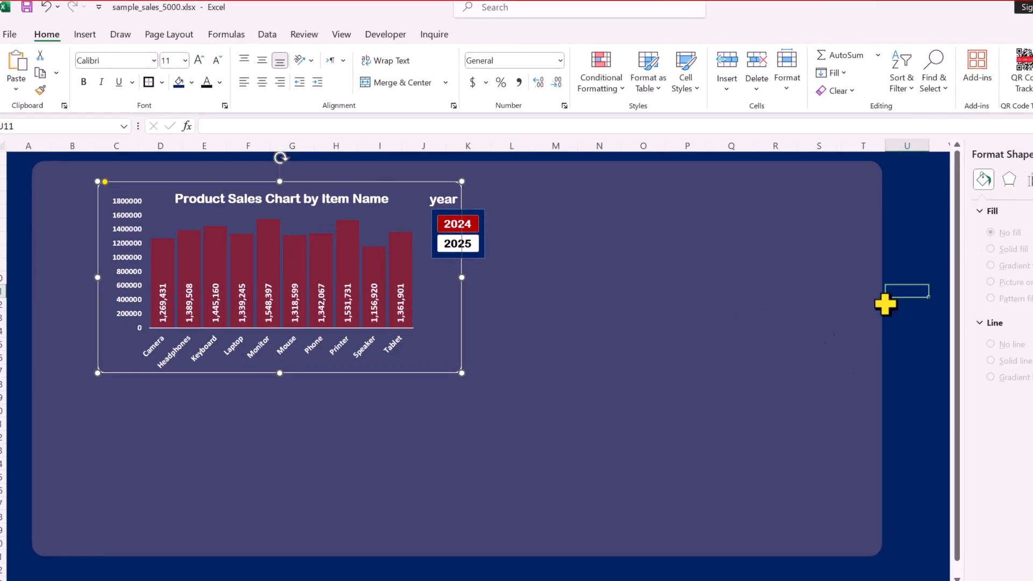
pyautogui.click(901, 294)
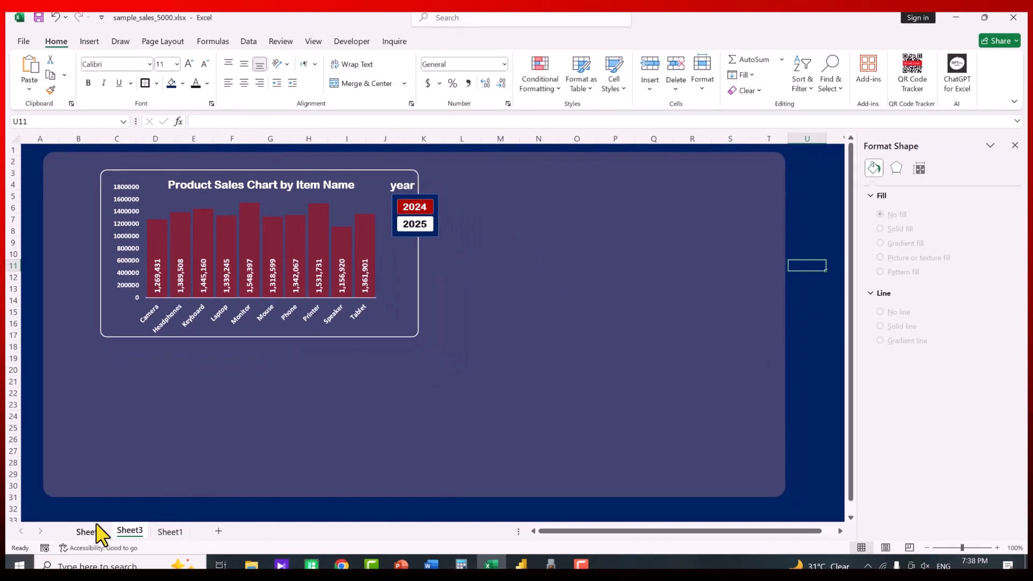
# Show the Country pivot's Sum of total as % of Grand Total, e.g. Australia 9.65%
pyautogui.click(88, 531)
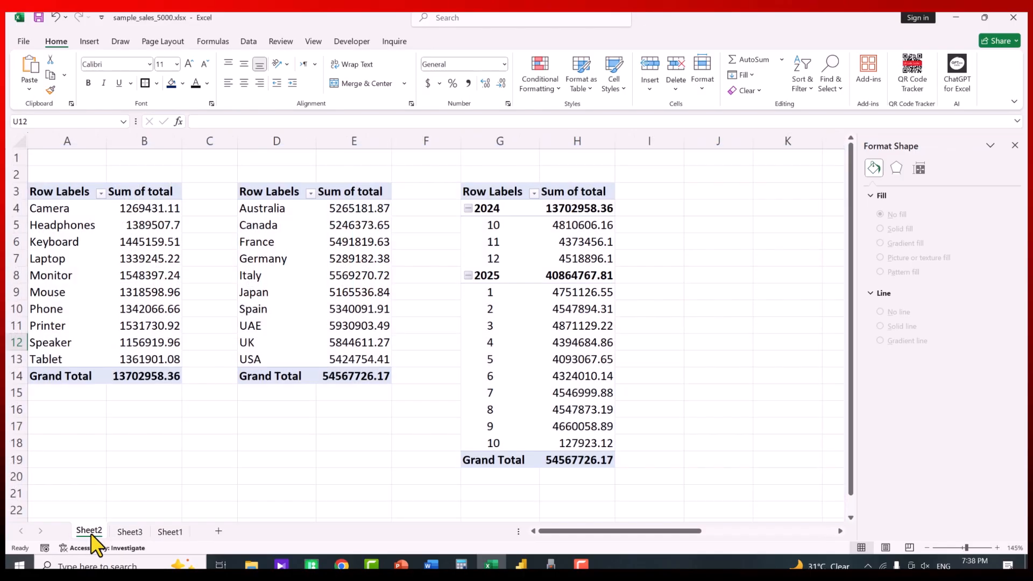
pyautogui.click(345, 230)
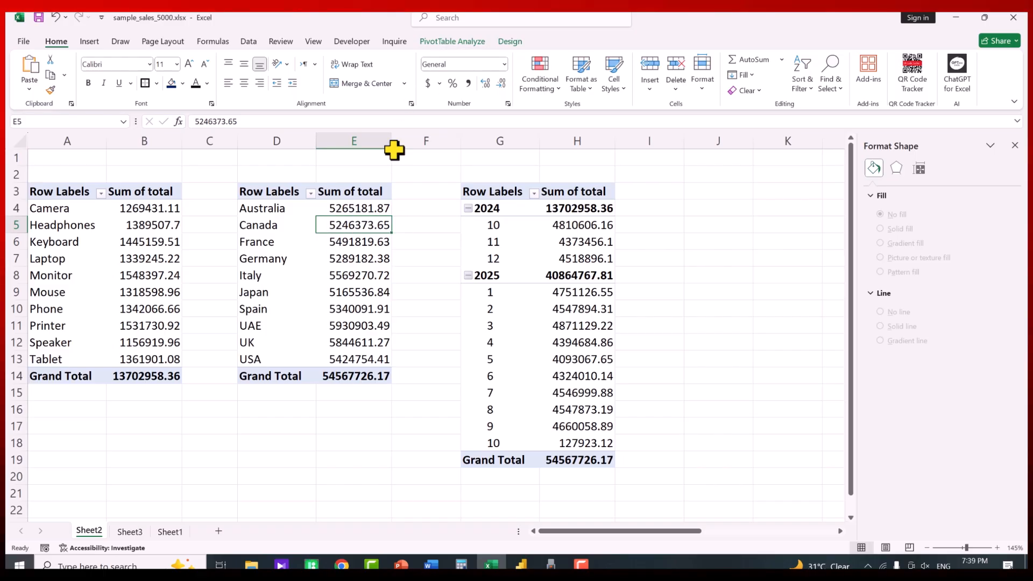
pyautogui.click(454, 42)
pyautogui.click(859, 74)
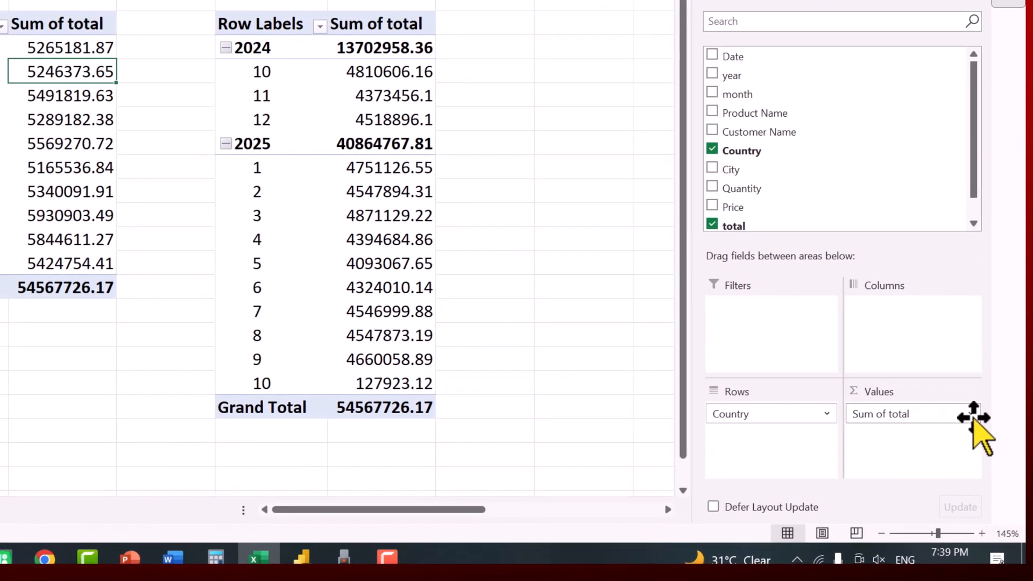
pyautogui.click(989, 465)
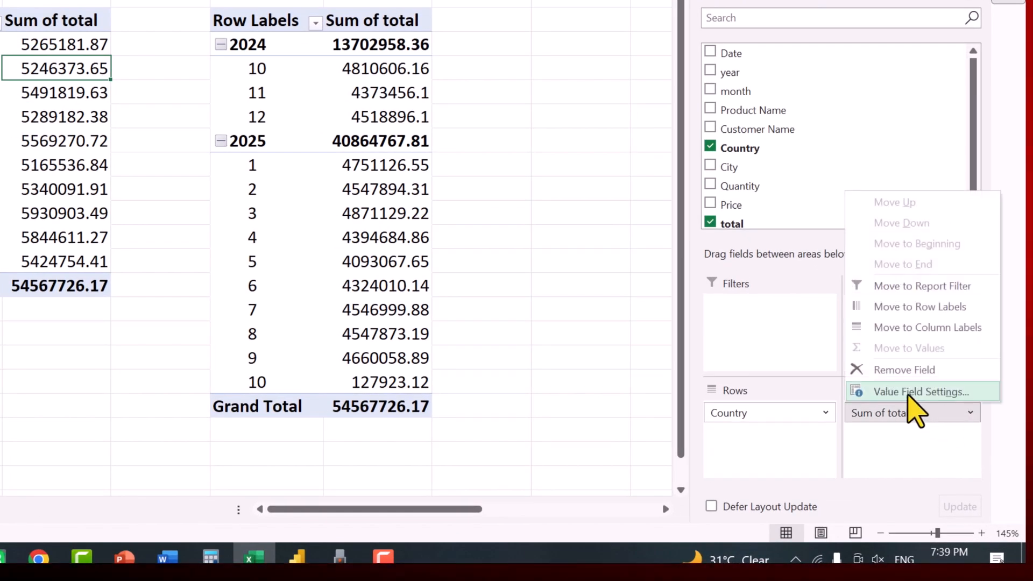
pyautogui.click(910, 393)
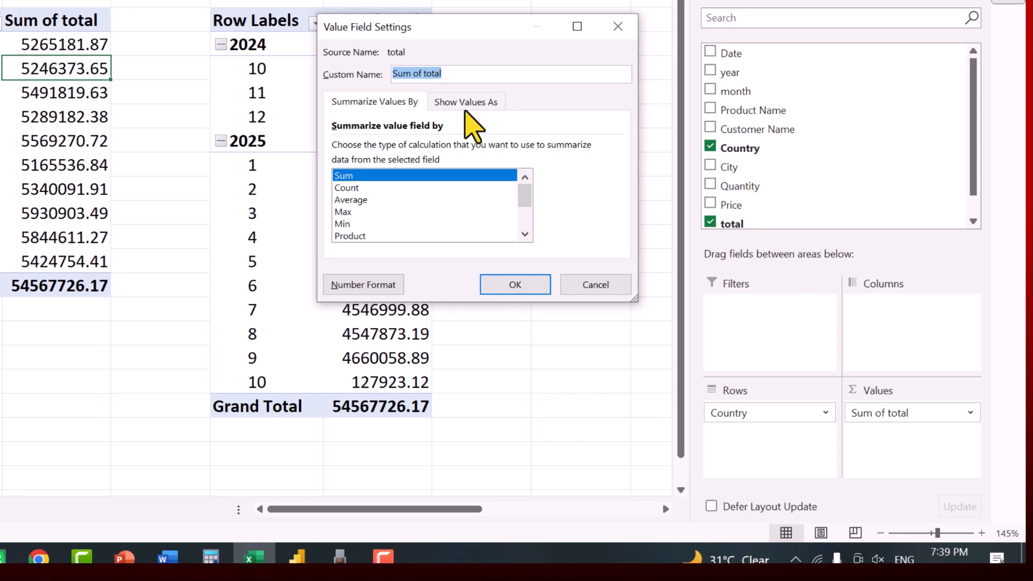
pyautogui.click(466, 102)
pyautogui.click(408, 148)
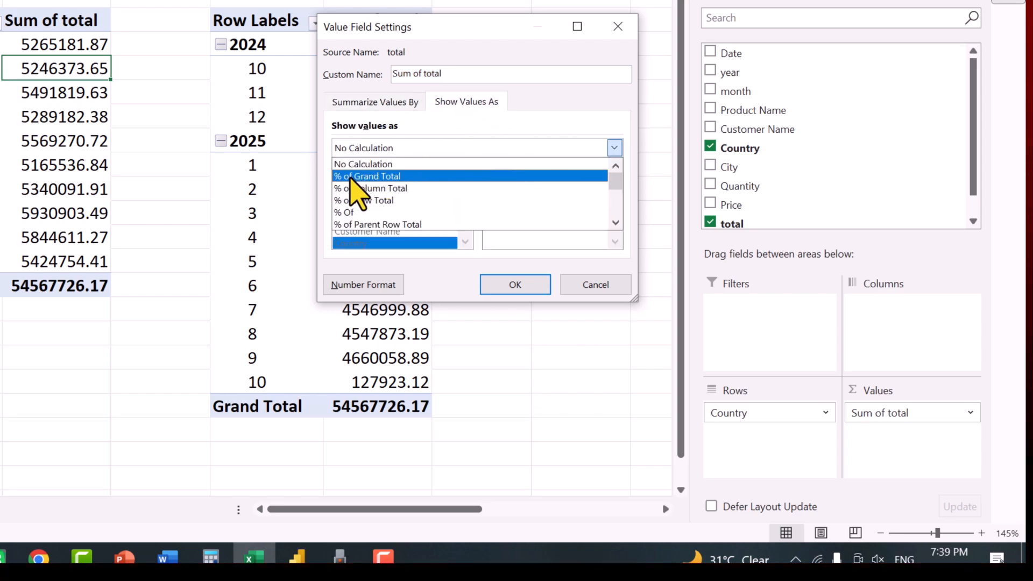
pyautogui.click(383, 177)
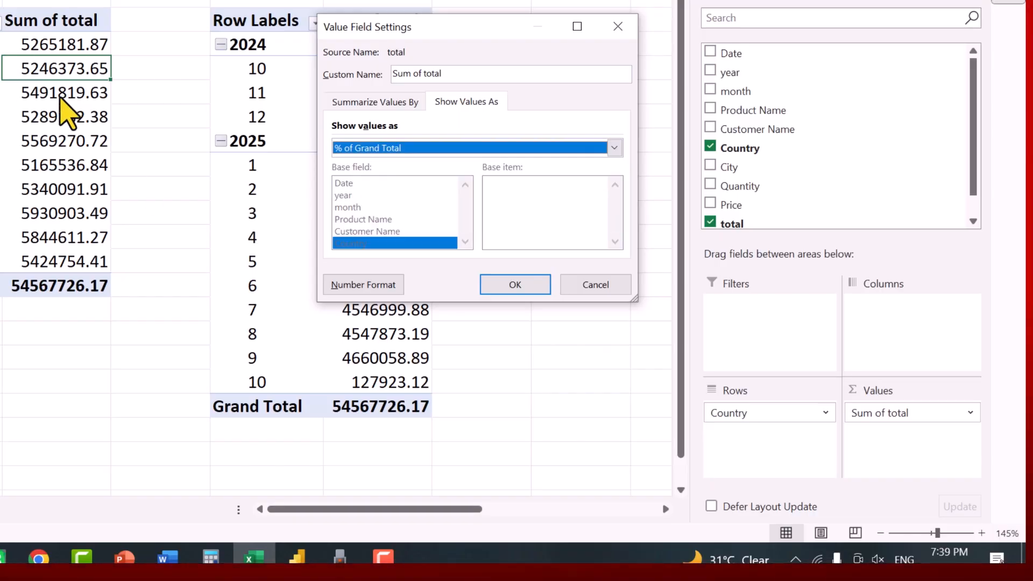
pyautogui.click(525, 288)
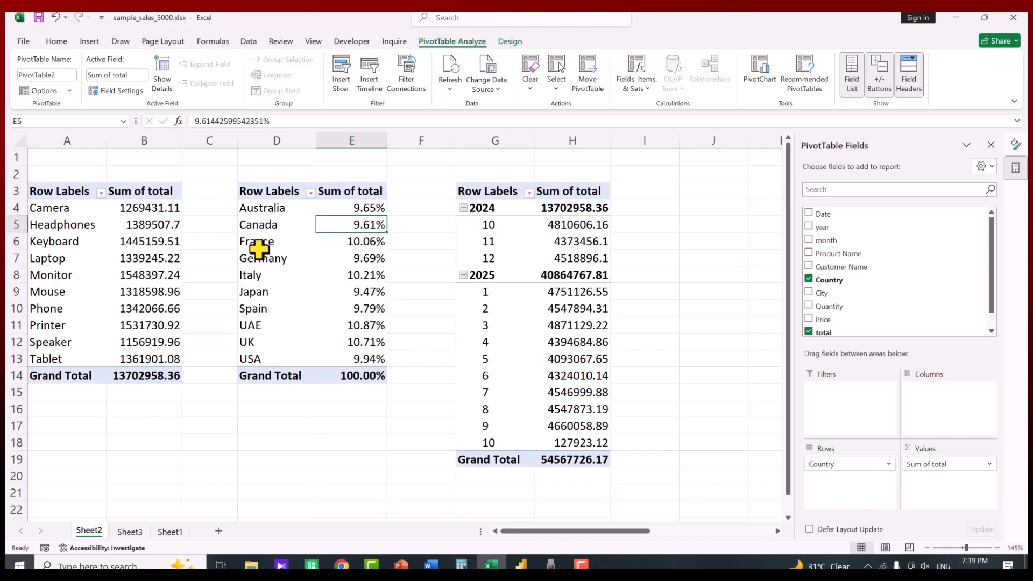
pyautogui.moveTo(371, 212)
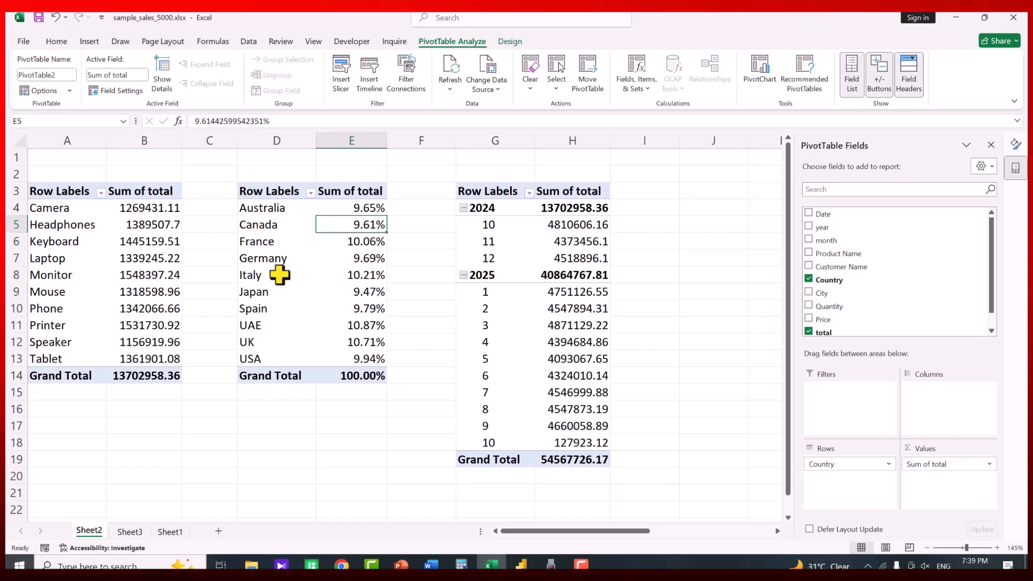
# Insert a 2-D pie chart of the country totals and move it up and left
pyautogui.click(89, 42)
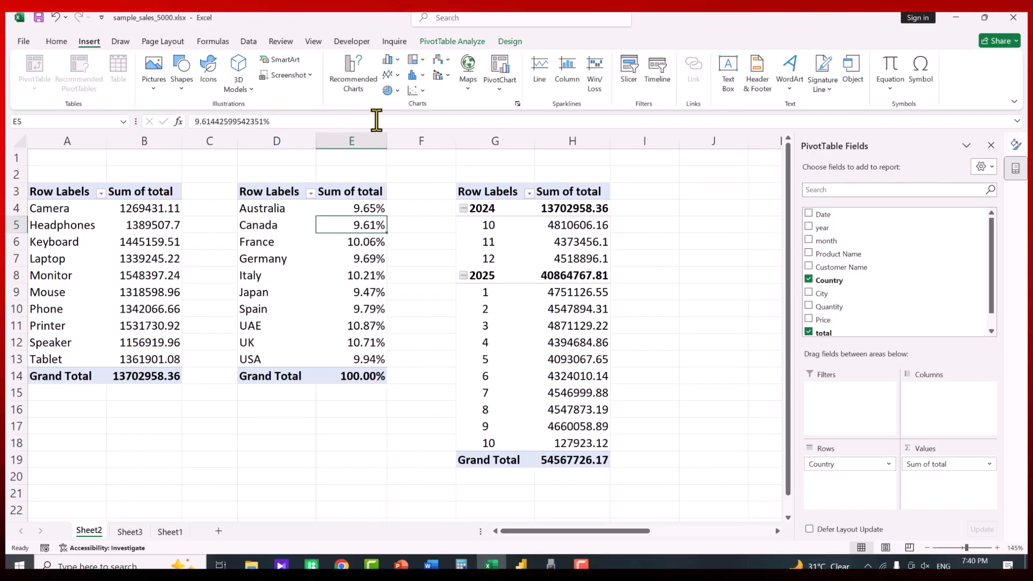
pyautogui.click(391, 90)
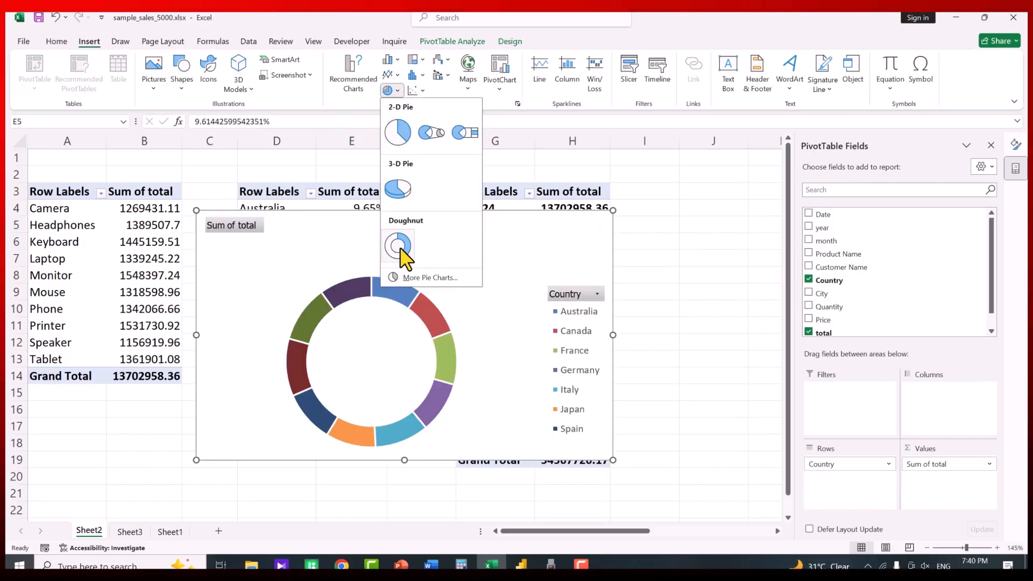
pyautogui.click(399, 139)
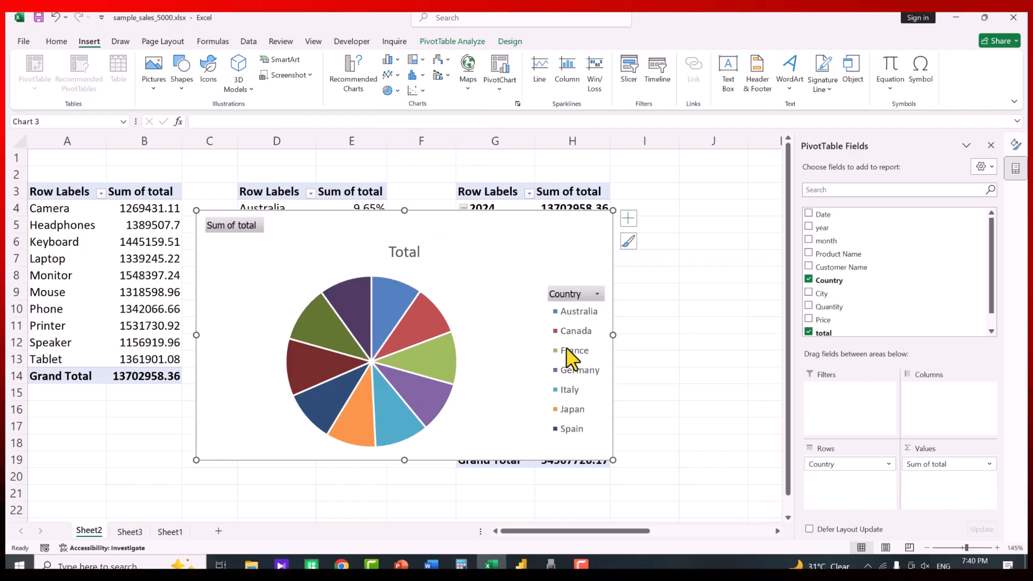
pyautogui.moveTo(449, 215); pyautogui.dragTo(393, 169)
# Delete the pie's Total title, hide the field list and field buttons, shrink it, then cut it
pyautogui.click(359, 212)
pyautogui.press('Delete')
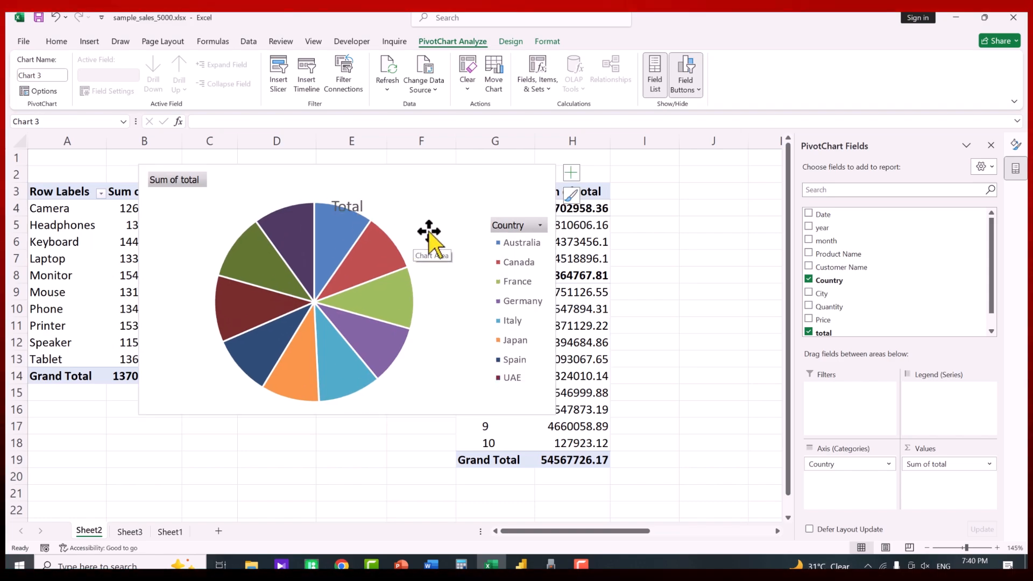
pyautogui.click(655, 76)
pyautogui.click(684, 76)
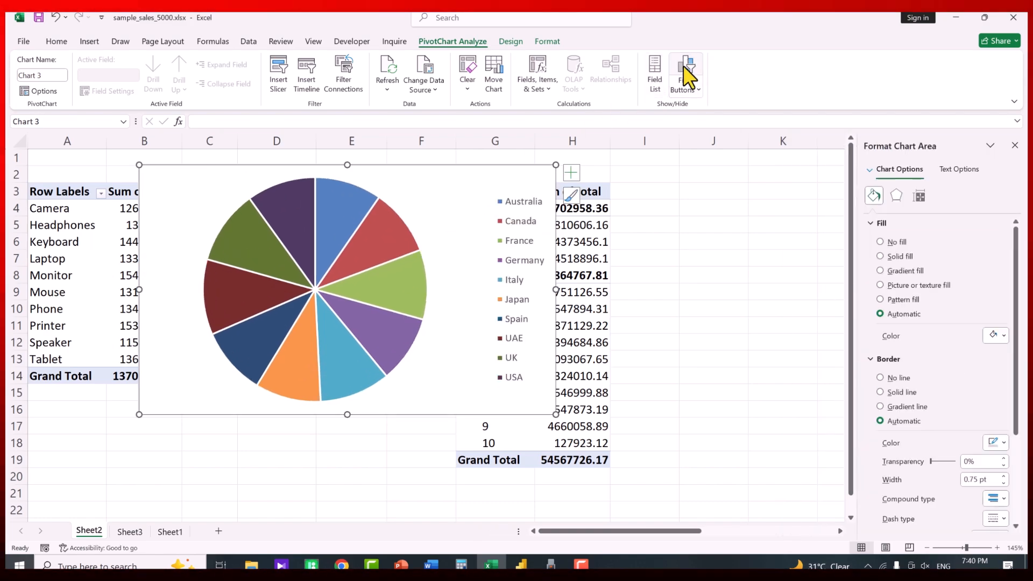
pyautogui.moveTo(554, 415); pyautogui.dragTo(412, 422)
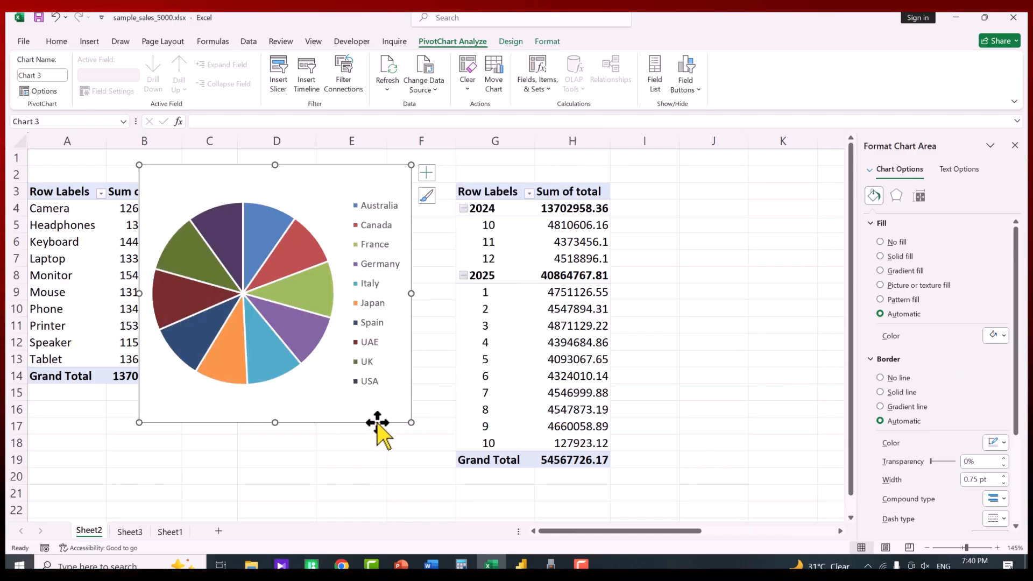
pyautogui.press('Delete')
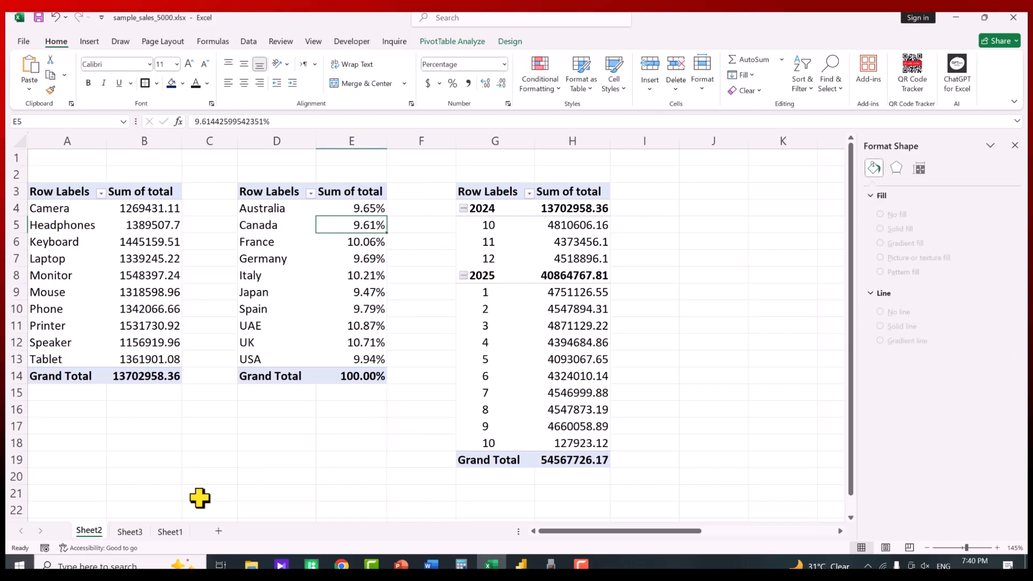
# Paste the pie chart onto the Sheet3 dashboard and place a copy of the rounded frame around it
pyautogui.click(131, 532)
pyautogui.hotkey('ctrl', 'v')
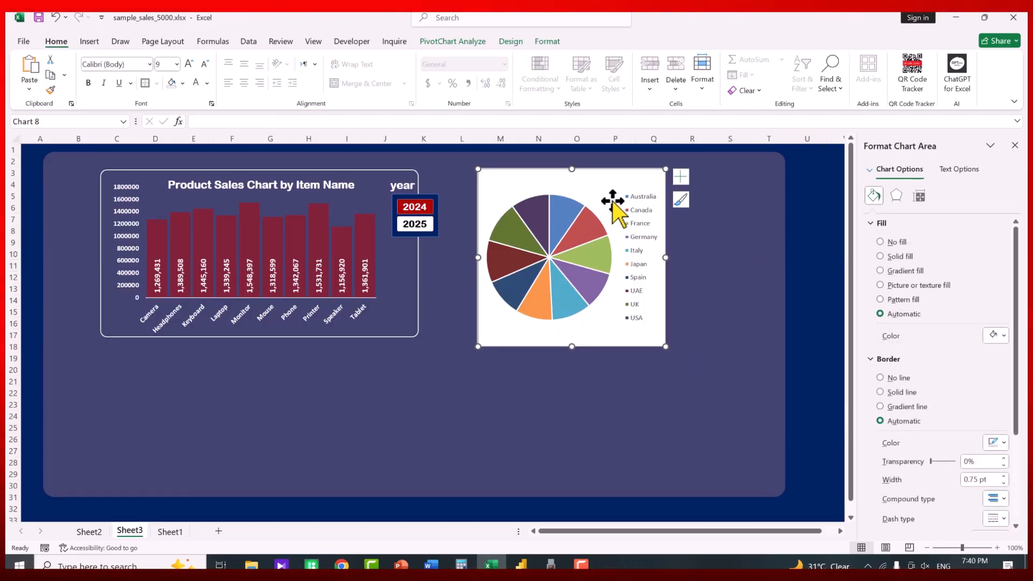
pyautogui.click(416, 334)
pyautogui.click(416, 335)
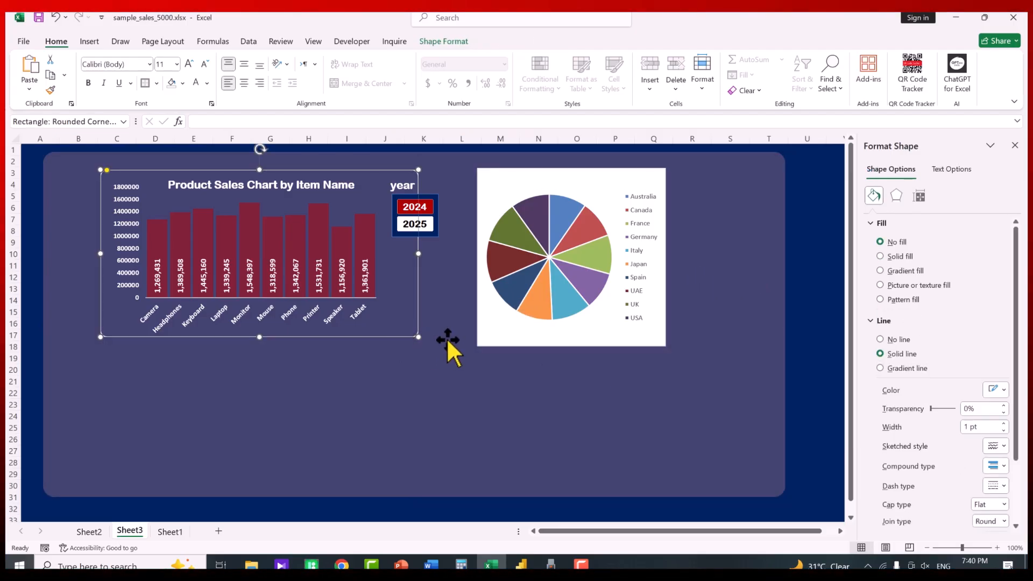
pyautogui.moveTo(418, 338); pyautogui.dragTo(730, 349)
# Make the pie chart shorter and set its chart area to No fill and No line
pyautogui.click(605, 345)
pyautogui.moveTo(572, 346); pyautogui.dragTo(591, 341)
pyautogui.click(574, 346)
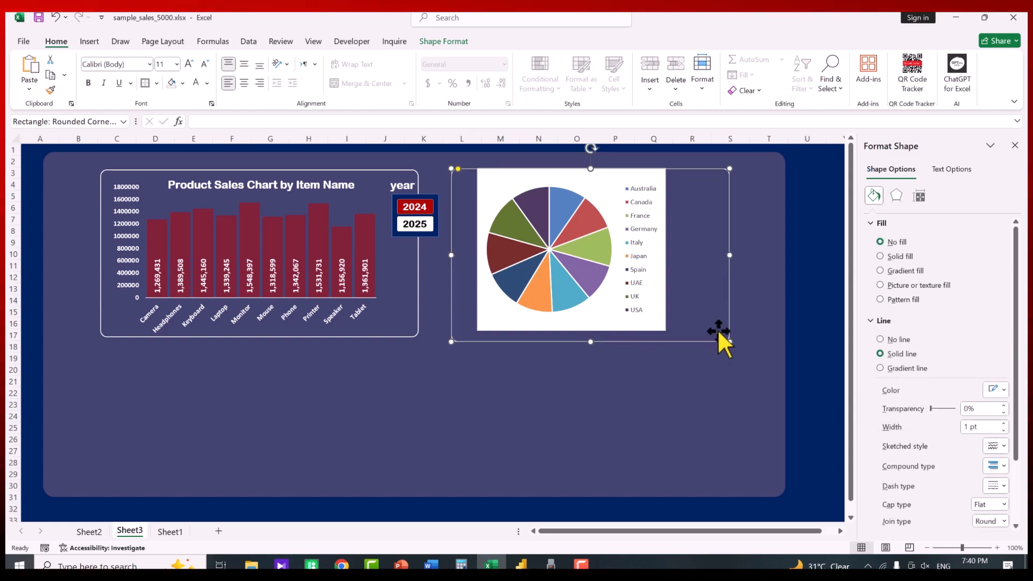
pyautogui.click(654, 324)
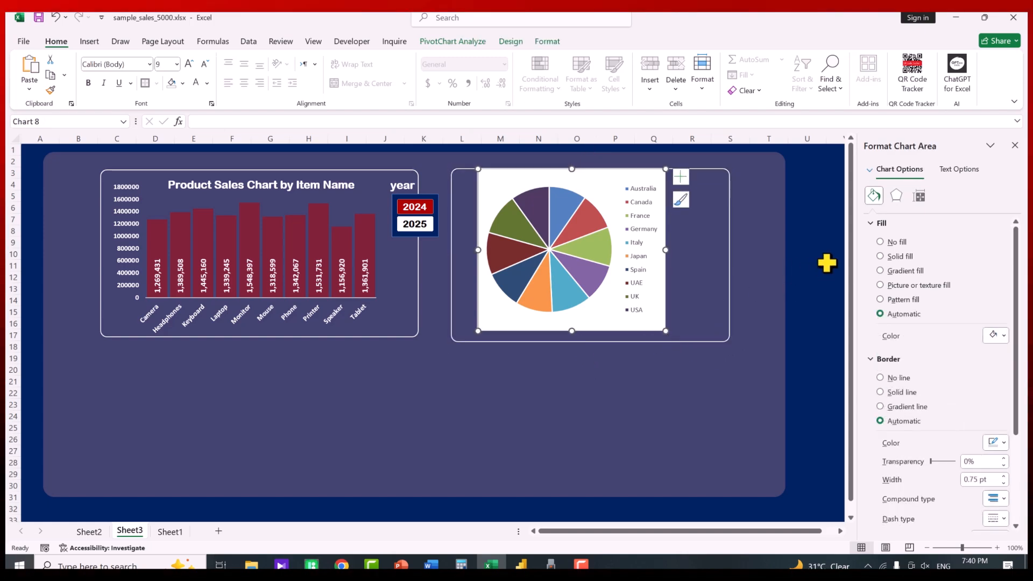
pyautogui.click(883, 242)
pyautogui.click(882, 223)
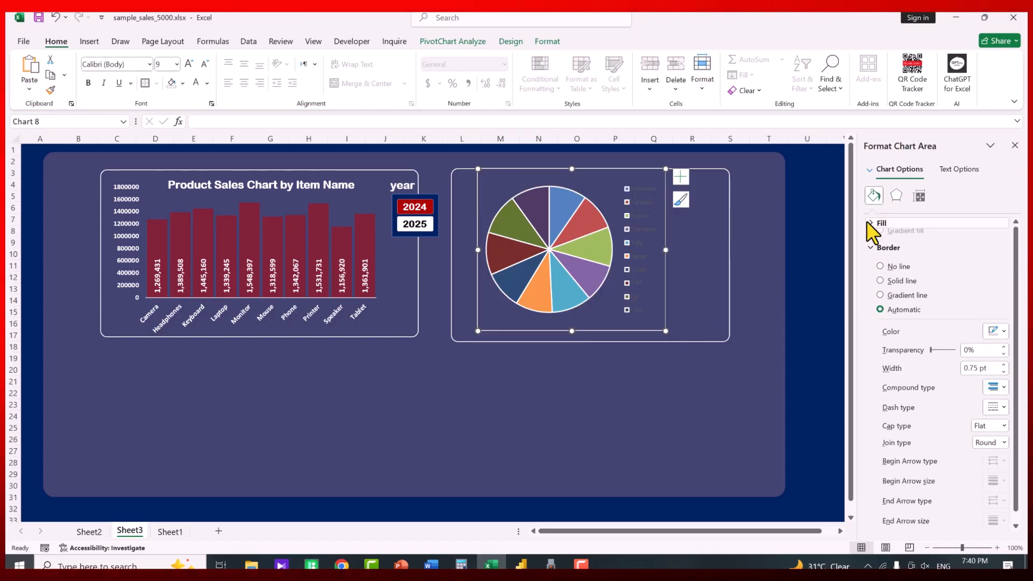
pyautogui.click(894, 259)
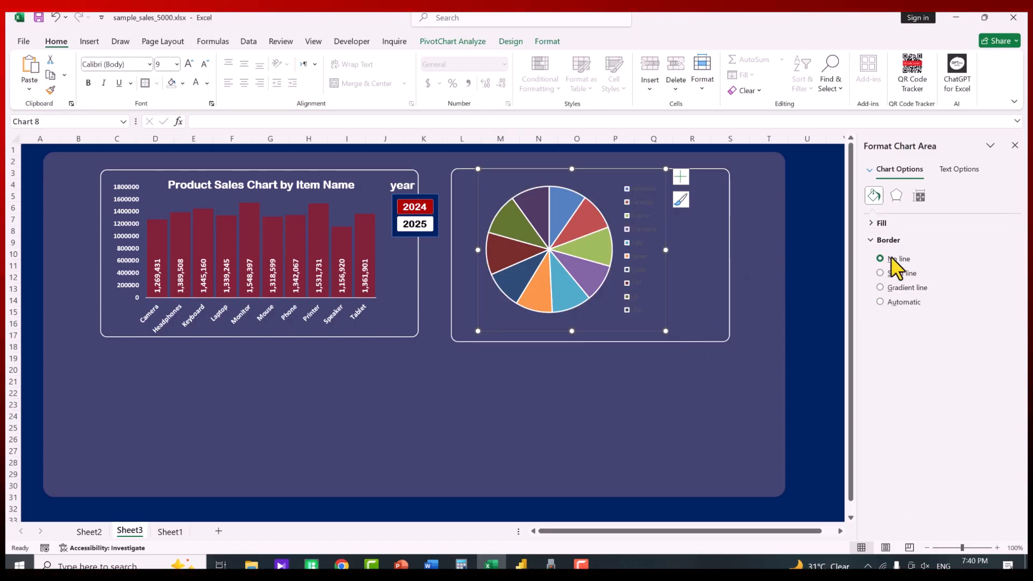